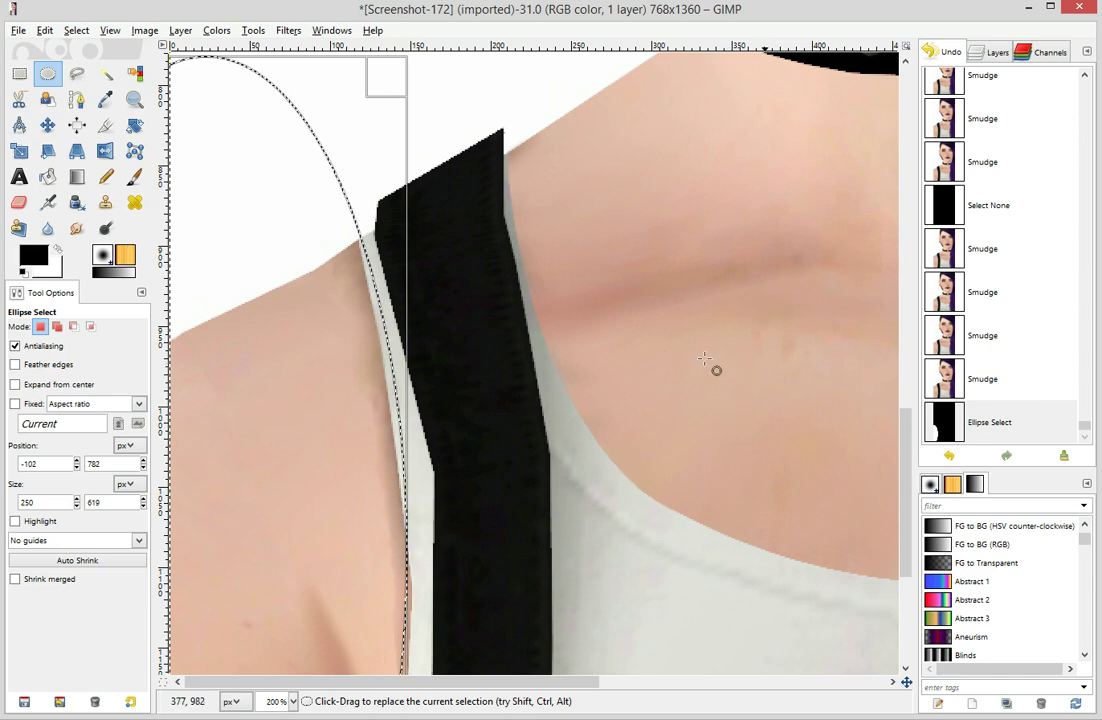
# Reshape the elliptical selection over the arm to about 256 × 601 px so its edge follows the tank top's armhole
pyautogui.scroll(-6, 266, 192)
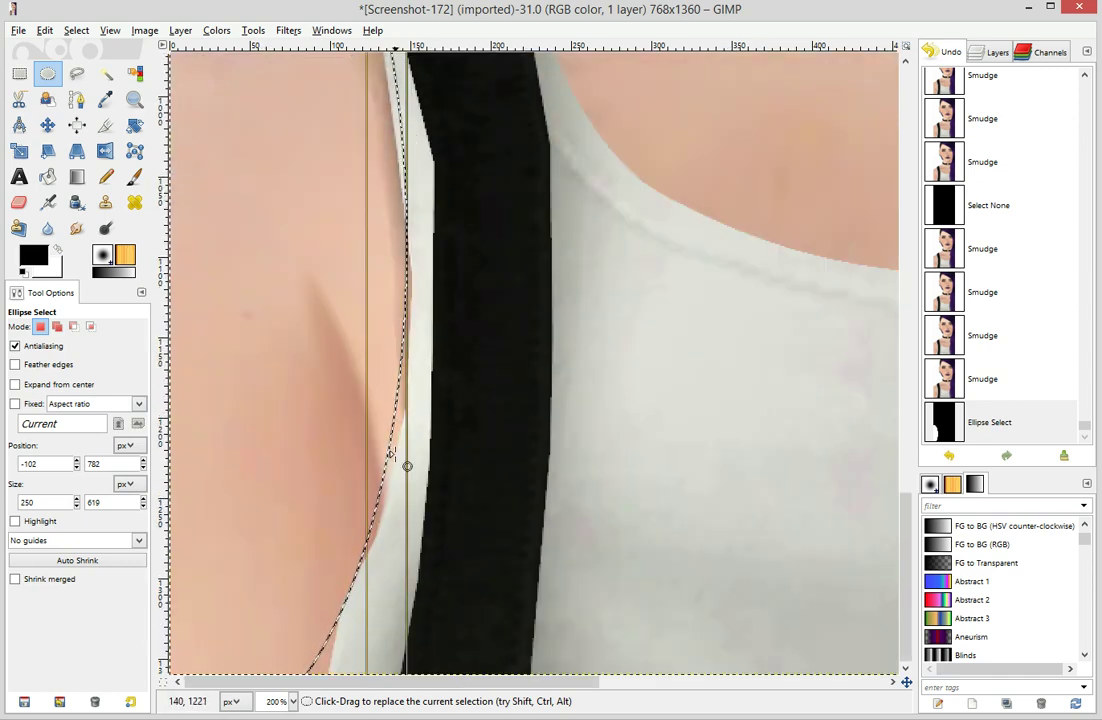
pyautogui.moveTo(391, 453)
pyautogui.mouseDown()
pyautogui.moveTo(390, 474)
pyautogui.moveTo(401, 473)
pyautogui.mouseUp()
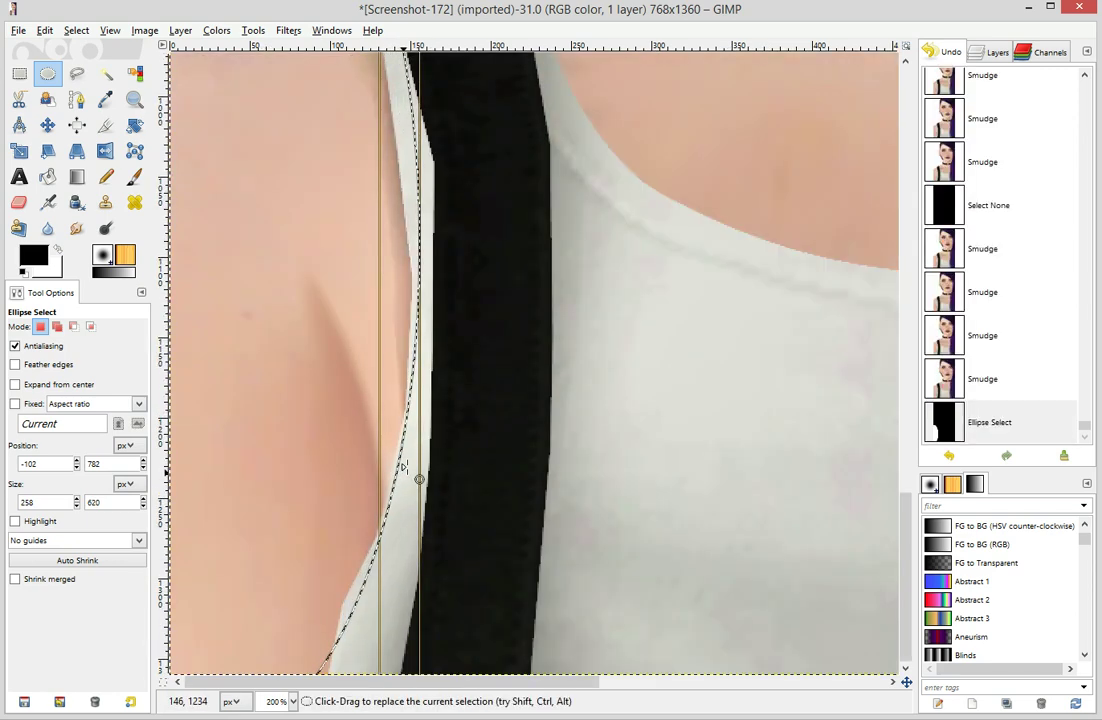
pyautogui.scroll(2, 428, 360)
pyautogui.moveTo(391, 242); pyautogui.dragTo(381, 278)
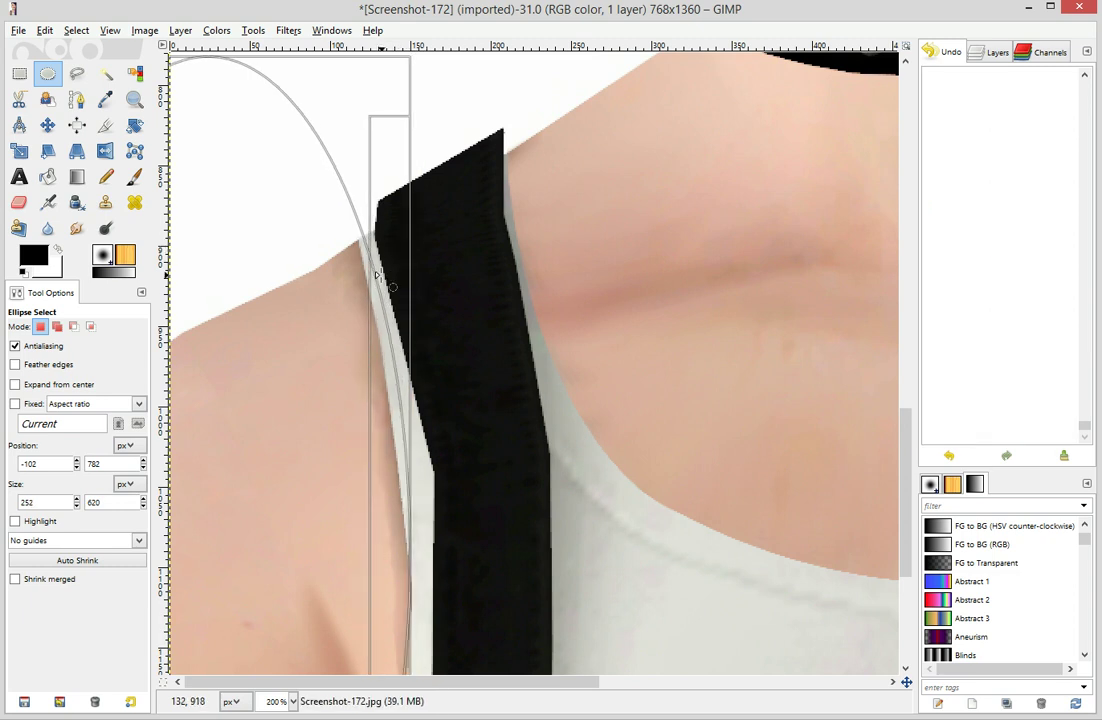
pyautogui.moveTo(333, 99); pyautogui.dragTo(358, 128)
pyautogui.moveTo(386, 226); pyautogui.dragTo(390, 234)
pyautogui.scroll(-6, 401, 457)
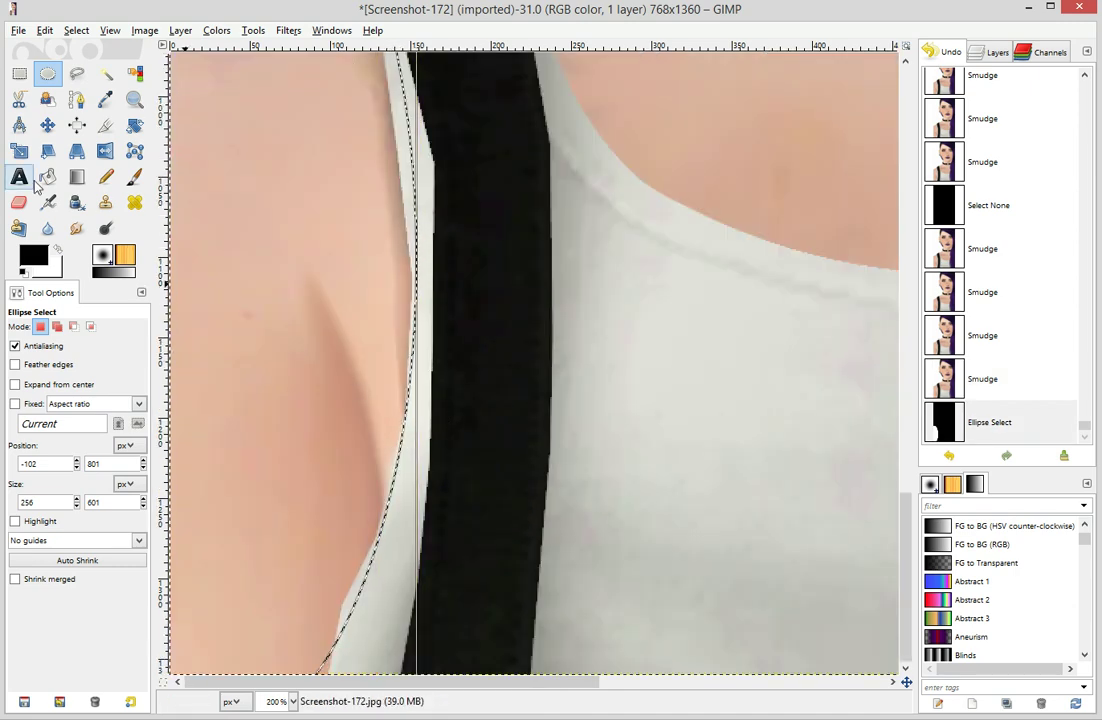
# Smudge the skin outward to the selection edge to smooth the jagged armhole line along the strap and below the armpit
pyautogui.click(76, 228)
pyautogui.moveTo(372, 303)
pyautogui.mouseDown()
pyautogui.moveTo(376, 323)
pyautogui.moveTo(392, 318)
pyautogui.moveTo(384, 278)
pyautogui.mouseUp()
pyautogui.moveTo(376, 262)
pyautogui.mouseDown()
pyautogui.moveTo(355, 232)
pyautogui.moveTo(392, 300)
pyautogui.moveTo(396, 350)
pyautogui.moveTo(388, 318)
pyautogui.mouseUp()
pyautogui.moveTo(386, 314)
pyautogui.mouseDown()
pyautogui.moveTo(376, 295)
pyautogui.moveTo(400, 404)
pyautogui.mouseUp()
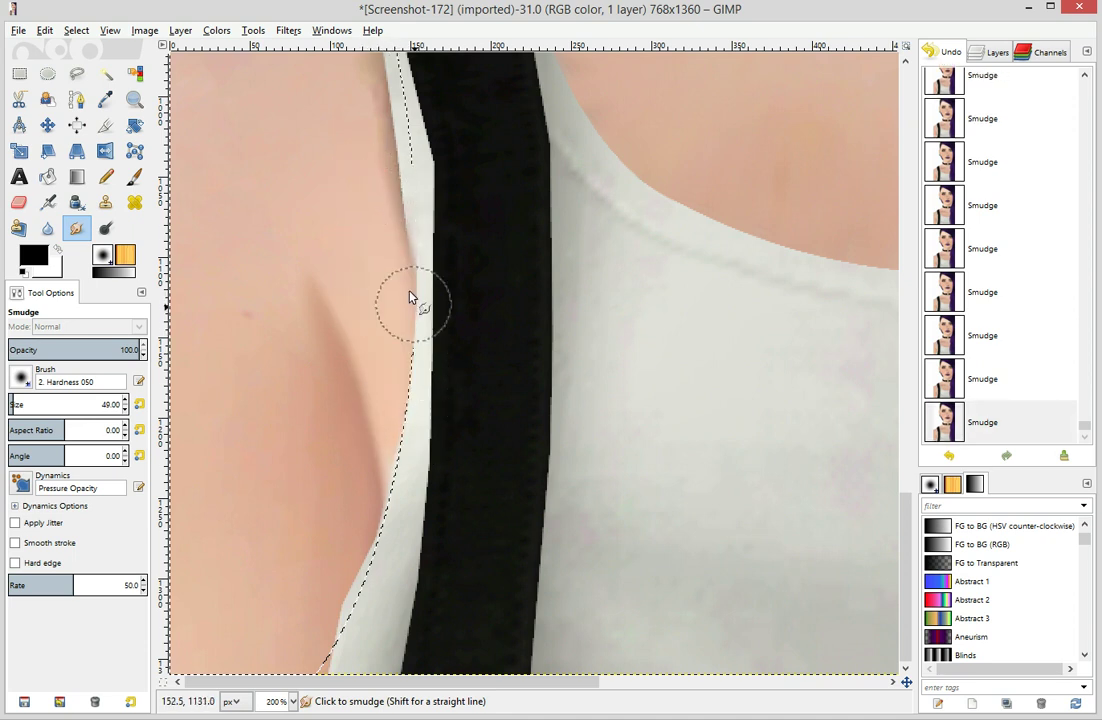
pyautogui.moveTo(363, 135); pyautogui.dragTo(321, 99)
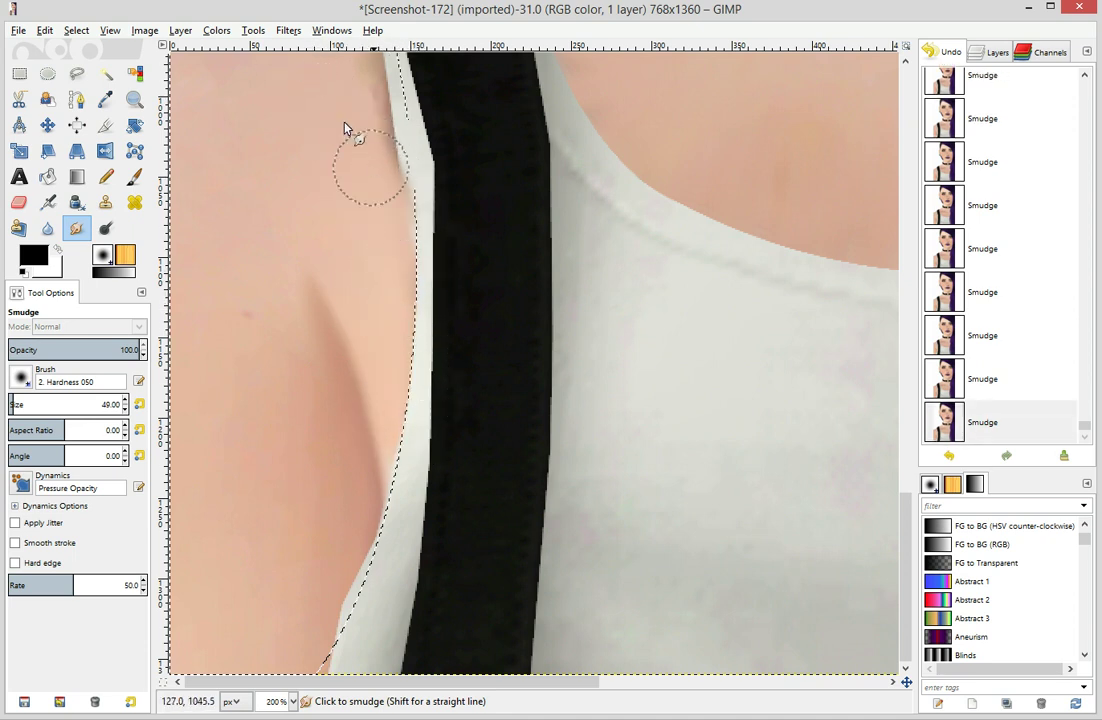
pyautogui.scroll(3, 337, 226)
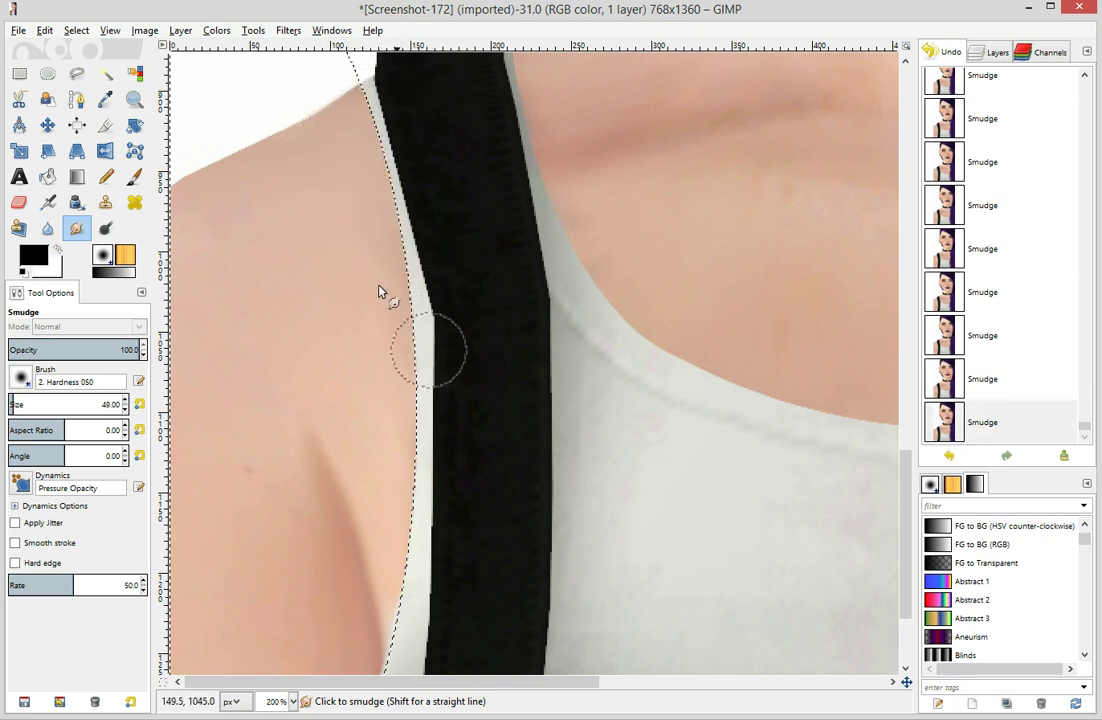
pyautogui.scroll(-3, 382, 320)
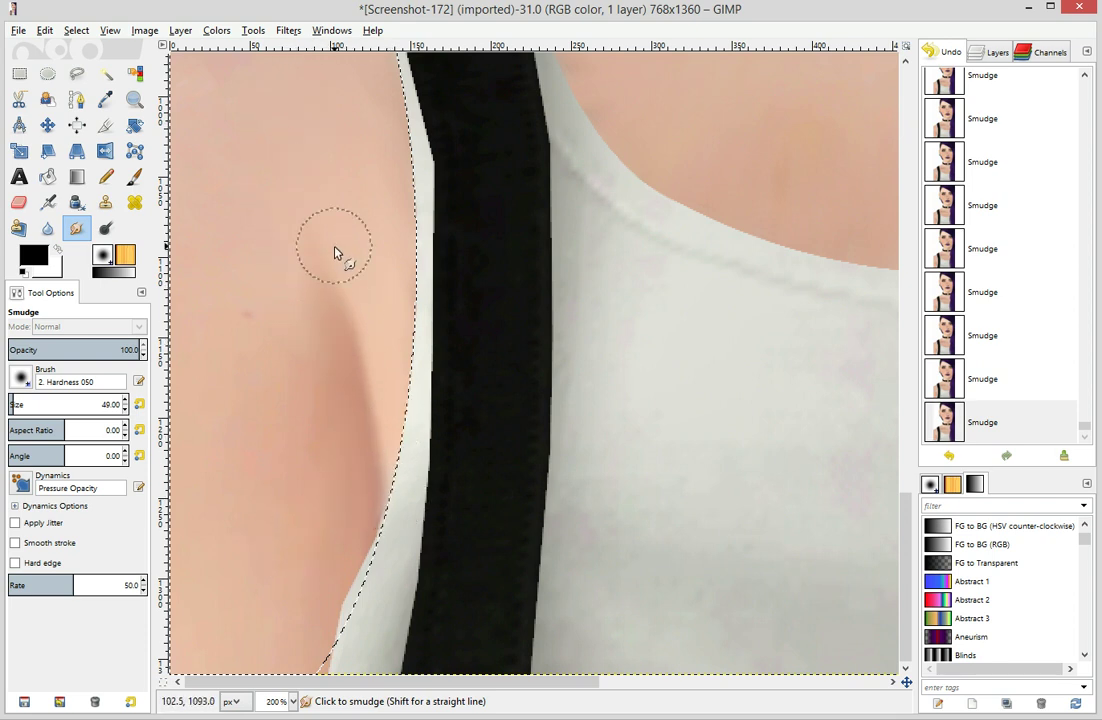
pyautogui.moveTo(379, 464); pyautogui.dragTo(373, 578)
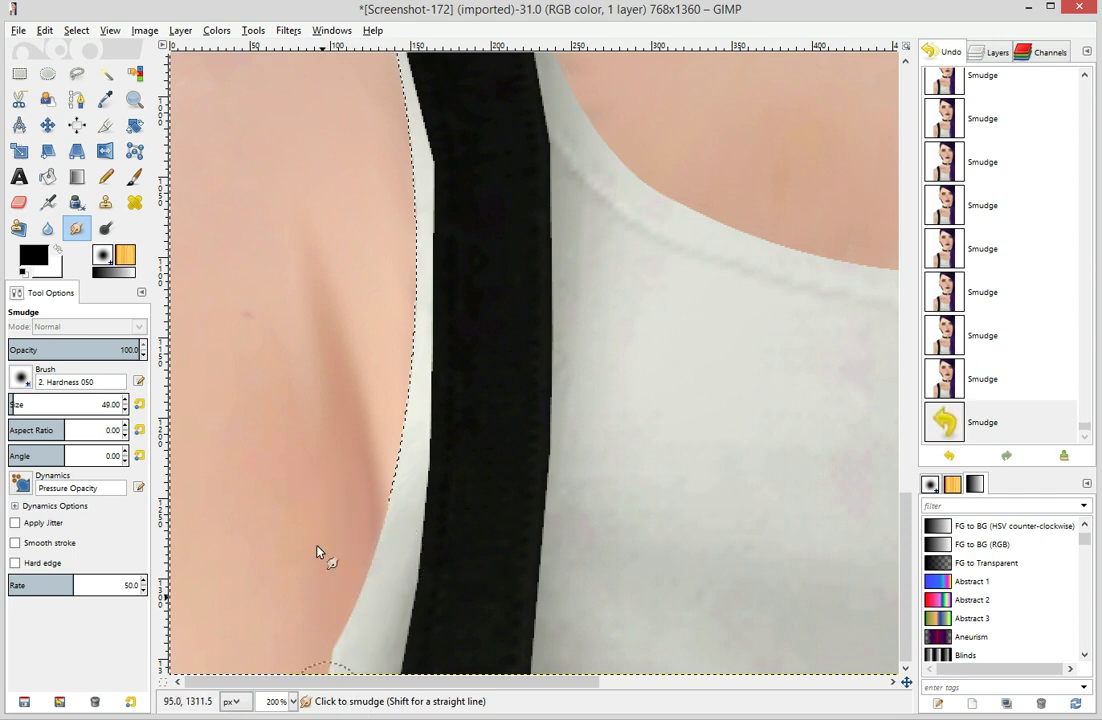
# Adjust the elliptical selection over the arm to about 154 × 587 px, fitting its edge to the lower armhole
pyautogui.click(47, 73)
pyautogui.click(227, 226)
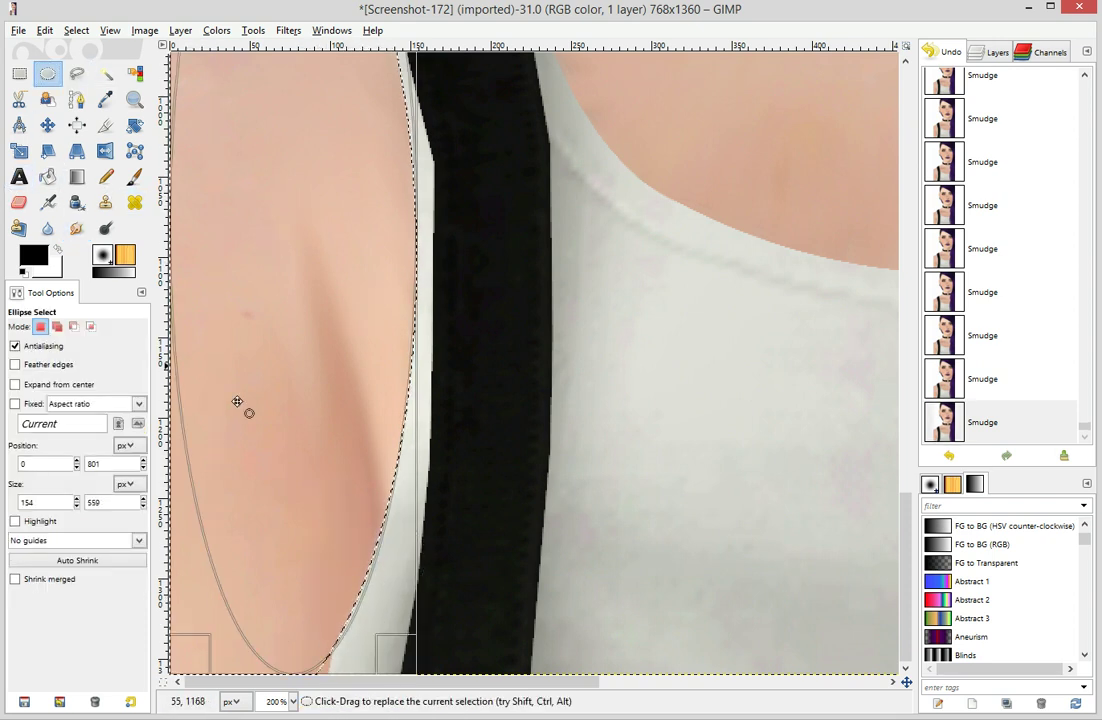
pyautogui.moveTo(291, 661); pyautogui.dragTo(250, 703)
pyautogui.moveTo(335, 556); pyautogui.dragTo(313, 556)
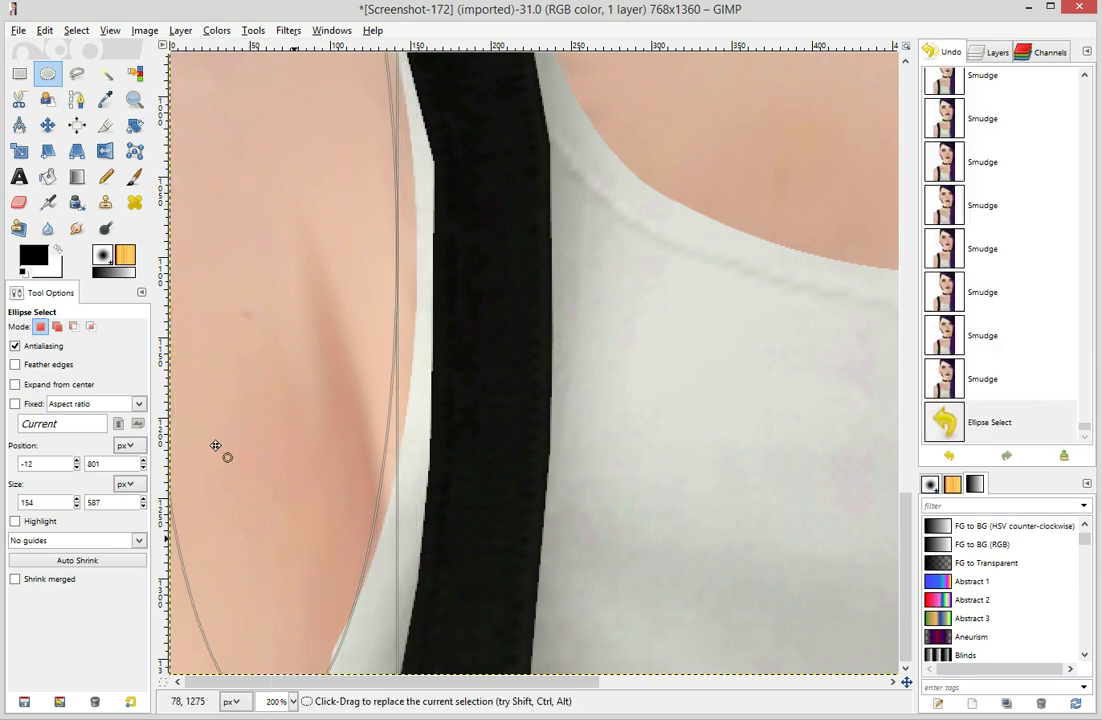
# Smudge the skin at the lower armhole within the selection to smooth its edge and the armpit shading
pyautogui.click(82, 231)
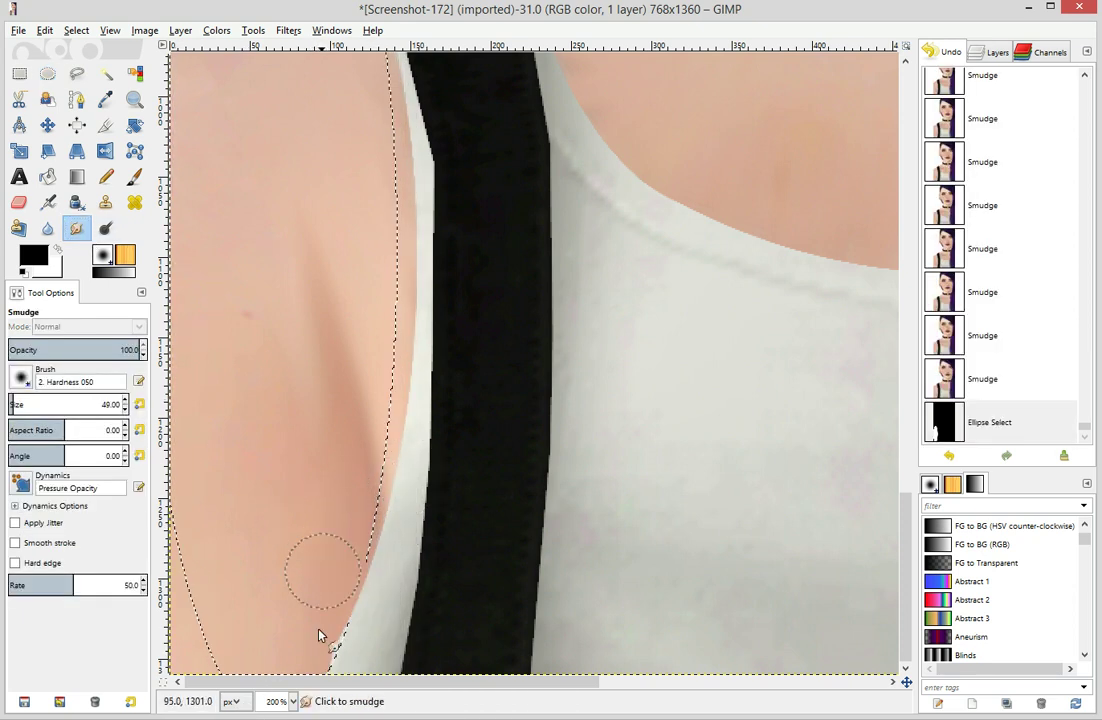
pyautogui.moveTo(320, 636)
pyautogui.mouseDown()
pyautogui.moveTo(320, 566)
pyautogui.moveTo(321, 654)
pyautogui.moveTo(342, 602)
pyautogui.moveTo(338, 520)
pyautogui.mouseUp()
pyautogui.moveTo(328, 635)
pyautogui.mouseDown()
pyautogui.moveTo(341, 598)
pyautogui.moveTo(342, 491)
pyautogui.moveTo(331, 543)
pyautogui.moveTo(321, 521)
pyautogui.moveTo(325, 475)
pyautogui.mouseUp()
pyautogui.scroll(7, 325, 469)
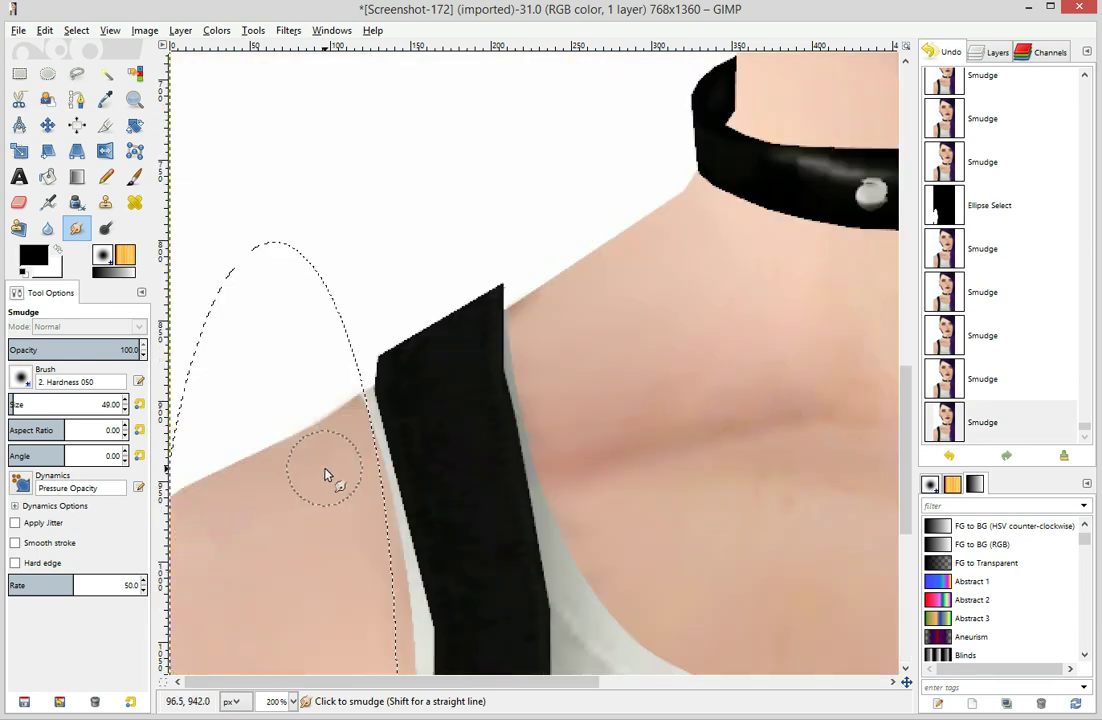
pyautogui.scroll(-6, 325, 475)
pyautogui.scroll(4, 327, 450)
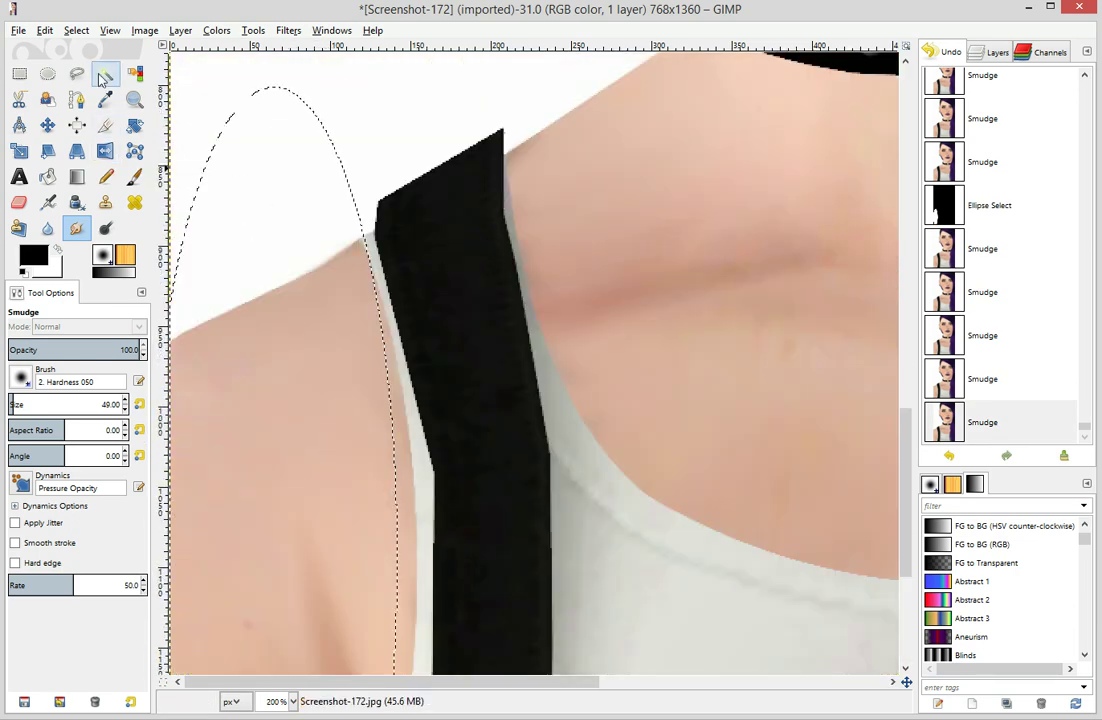
# Clear the selection and smudge the shoulder outline where it meets the strap
pyautogui.click(47, 73)
pyautogui.click(465, 101)
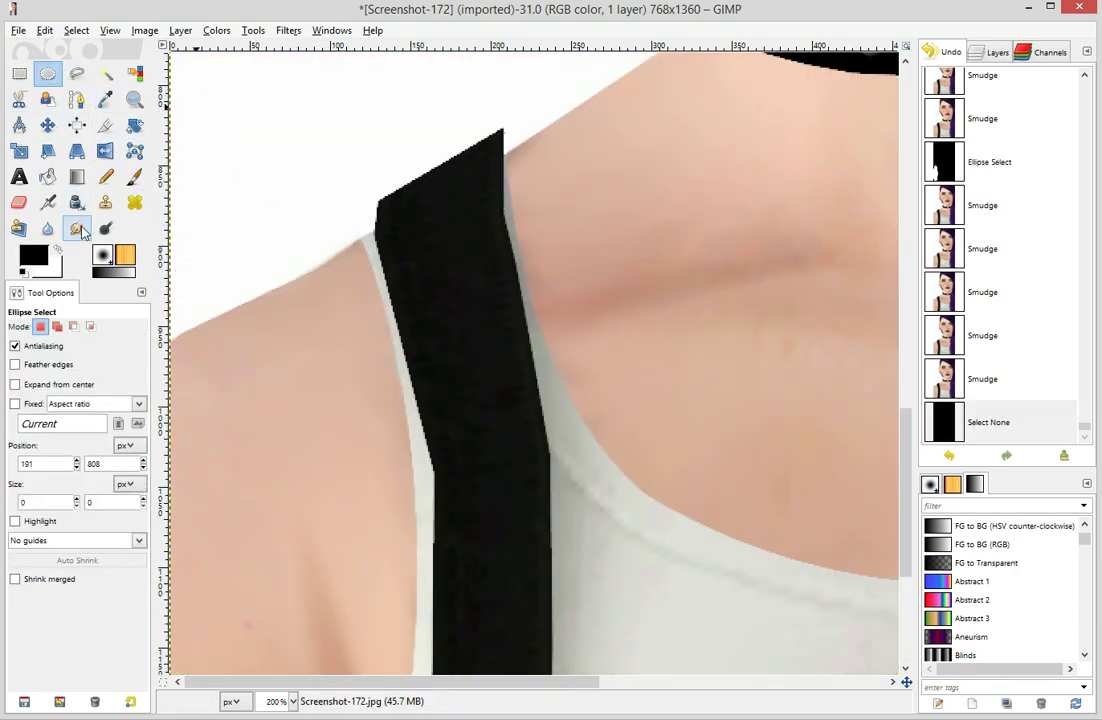
pyautogui.click(77, 229)
pyautogui.moveTo(342, 290); pyautogui.dragTo(352, 278)
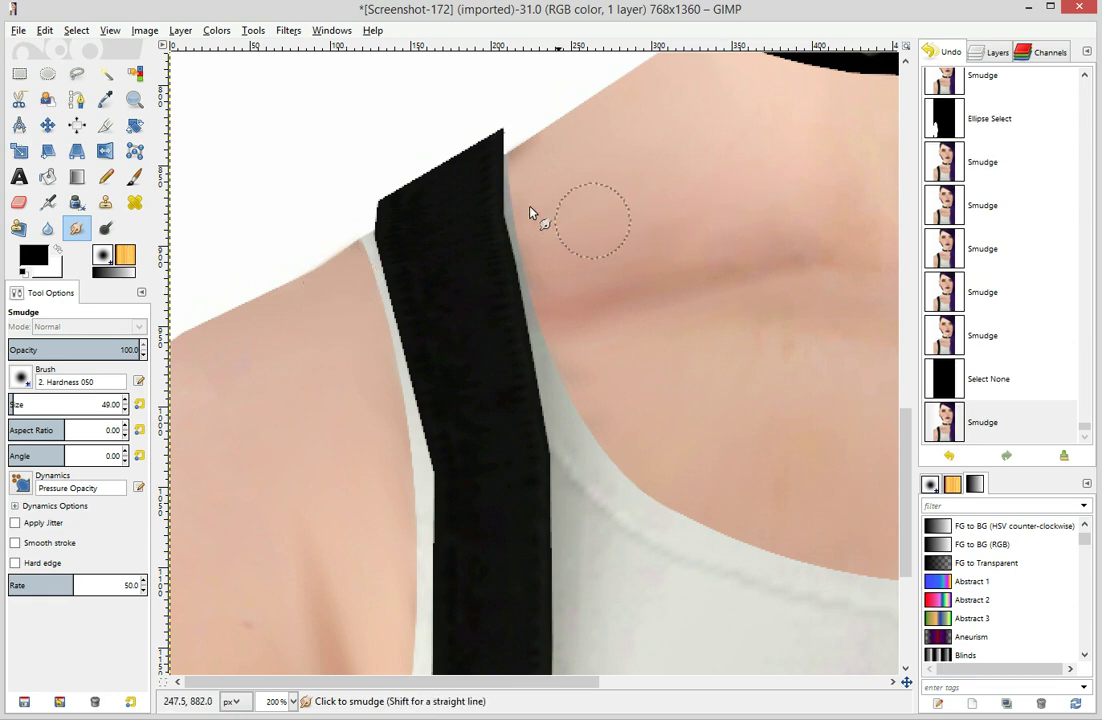
# Make an elliptical selection about 261 × 388 px around the upper strap, its upper arc touching the strap's peak
pyautogui.click(47, 73)
pyautogui.moveTo(426, 80)
pyautogui.mouseDown()
pyautogui.moveTo(612, 268)
pyautogui.moveTo(750, 480)
pyautogui.mouseUp()
pyautogui.moveTo(578, 322)
pyautogui.mouseDown()
pyautogui.moveTo(509, 350)
pyautogui.moveTo(513, 358)
pyautogui.mouseUp()
pyautogui.moveTo(652, 143); pyautogui.dragTo(556, 131)
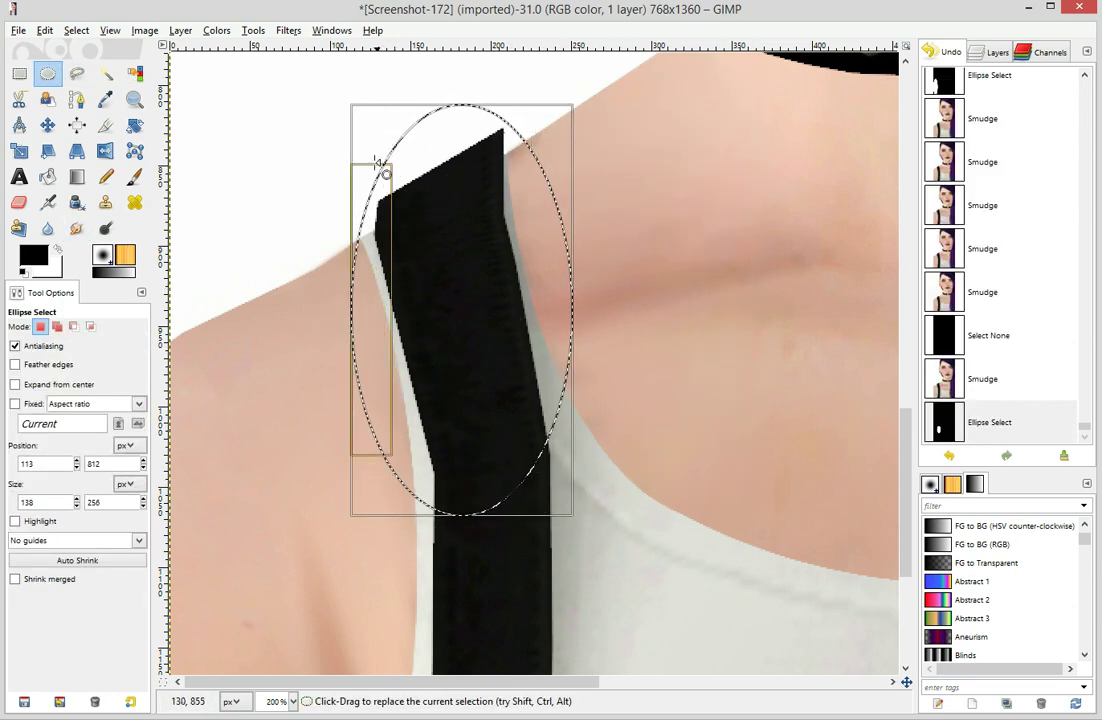
pyautogui.moveTo(450, 499); pyautogui.dragTo(450, 668)
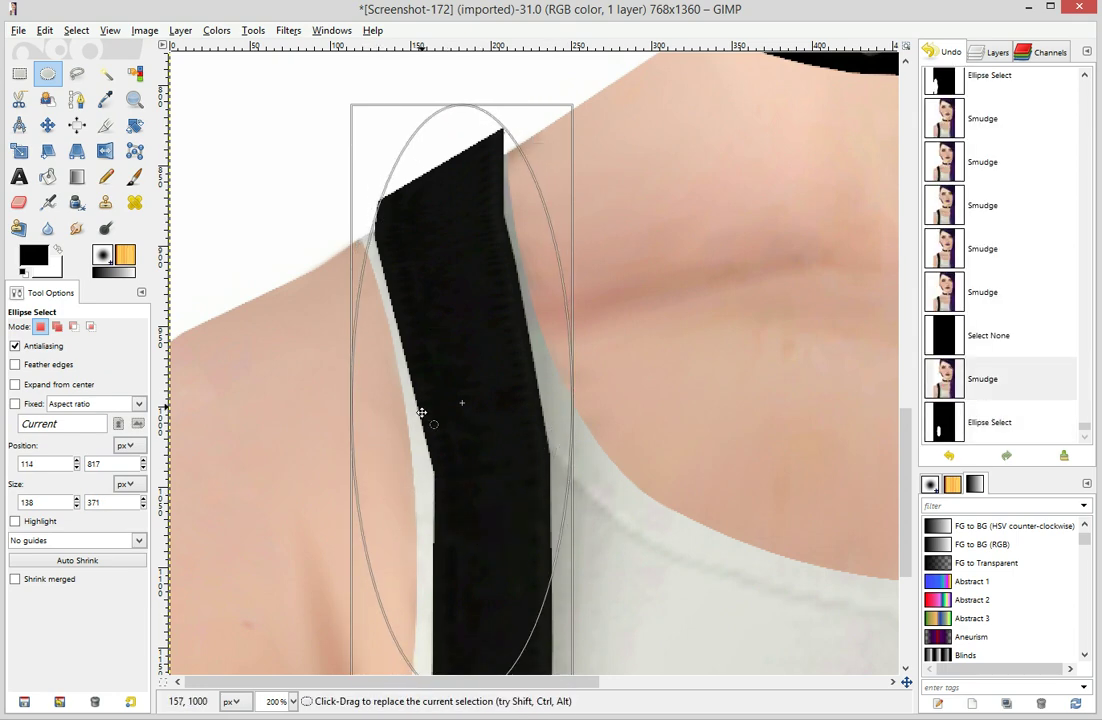
pyautogui.moveTo(548, 167); pyautogui.dragTo(740, 180)
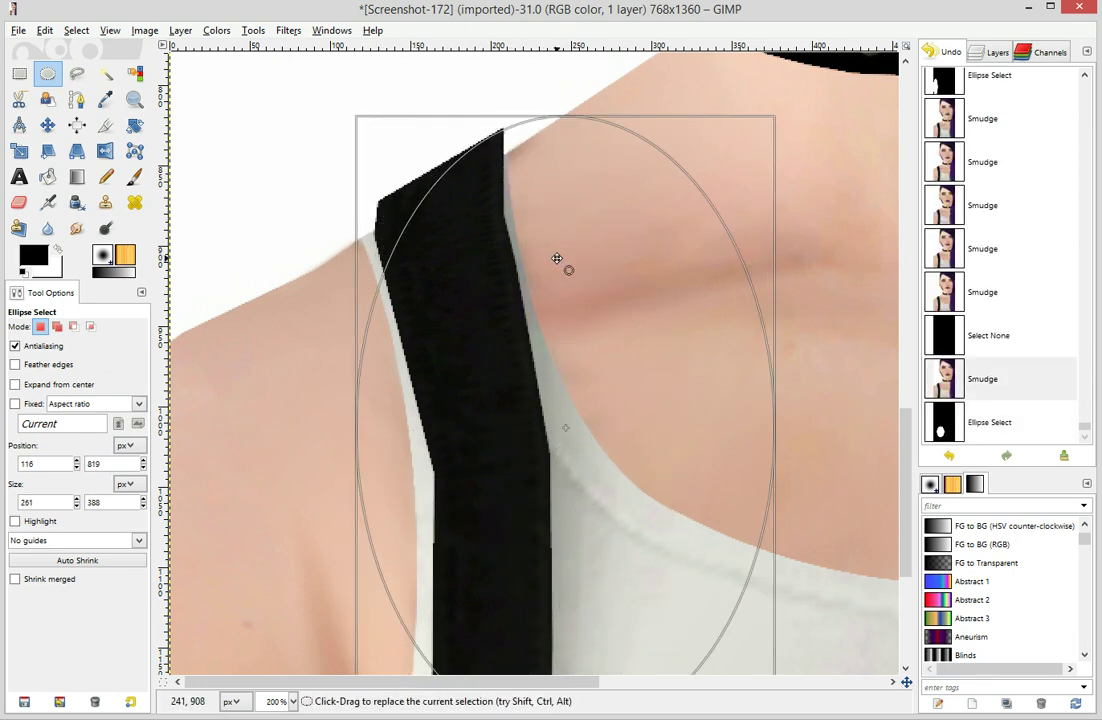
pyautogui.moveTo(525, 262); pyautogui.dragTo(474, 277)
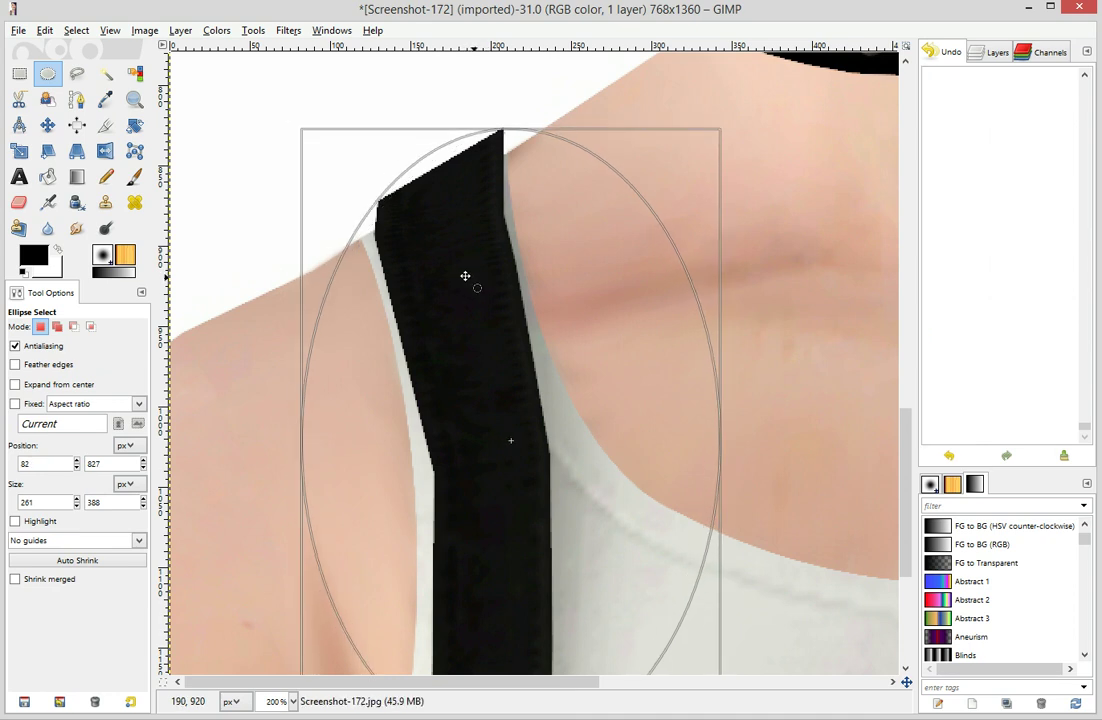
# Smudge the strap's black upward to the ellipse's arc to round off its straight upper edge
pyautogui.click(106, 229)
pyautogui.click(77, 229)
pyautogui.moveTo(464, 200); pyautogui.dragTo(440, 118)
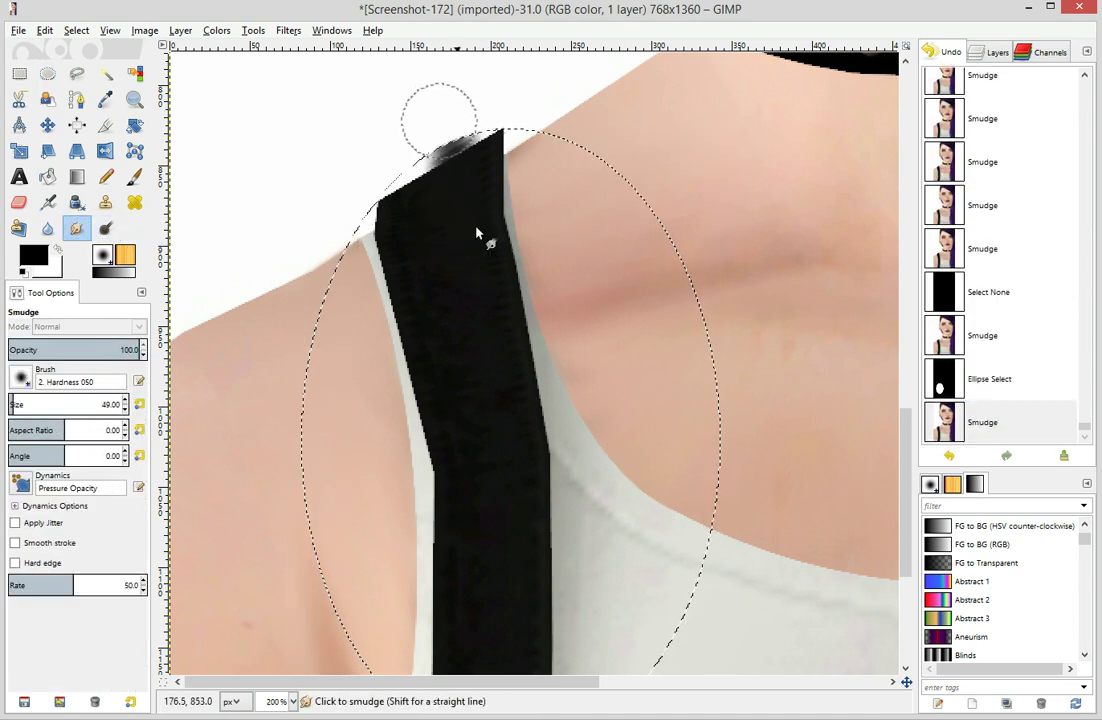
pyautogui.moveTo(477, 225); pyautogui.dragTo(422, 135)
pyautogui.moveTo(440, 240); pyautogui.dragTo(403, 145)
pyautogui.moveTo(430, 240); pyautogui.dragTo(396, 145)
pyautogui.moveTo(423, 262); pyautogui.dragTo(393, 140)
pyautogui.moveTo(430, 225); pyautogui.dragTo(422, 132)
pyautogui.moveTo(455, 220)
pyautogui.mouseDown()
pyautogui.moveTo(465, 130)
pyautogui.moveTo(492, 128)
pyautogui.mouseUp()
# Roll back the excess smudge strokes and fill the remaining gap near the strap's peak with Smudge
pyautogui.click(991, 373)
pyautogui.click(986, 298)
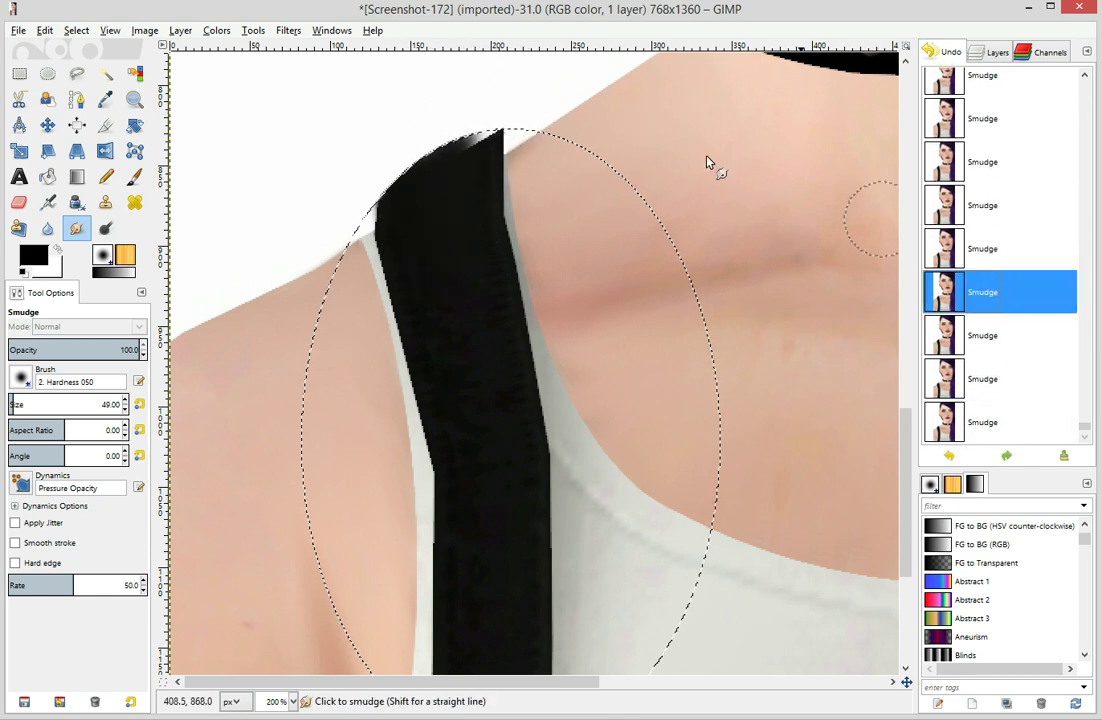
pyautogui.moveTo(440, 195)
pyautogui.mouseDown()
pyautogui.moveTo(468, 101)
pyautogui.moveTo(463, 168)
pyautogui.moveTo(483, 120)
pyautogui.moveTo(477, 174)
pyautogui.moveTo(486, 108)
pyautogui.moveTo(475, 165)
pyautogui.mouseUp()
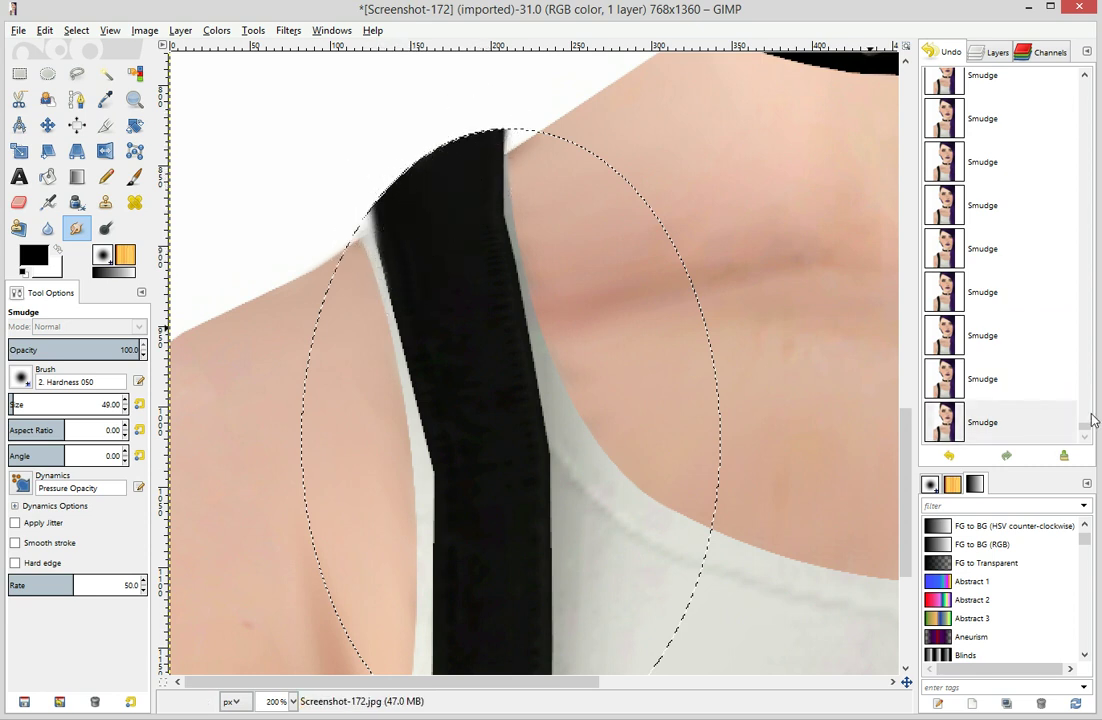
pyautogui.click(985, 379)
pyautogui.click(985, 248)
# Try to smudge the strap's outer corner to the selection edge, and roll back the strokes
pyautogui.moveTo(424, 249)
pyautogui.mouseDown()
pyautogui.moveTo(392, 209)
pyautogui.moveTo(394, 193)
pyautogui.moveTo(401, 220)
pyautogui.moveTo(391, 178)
pyautogui.mouseUp()
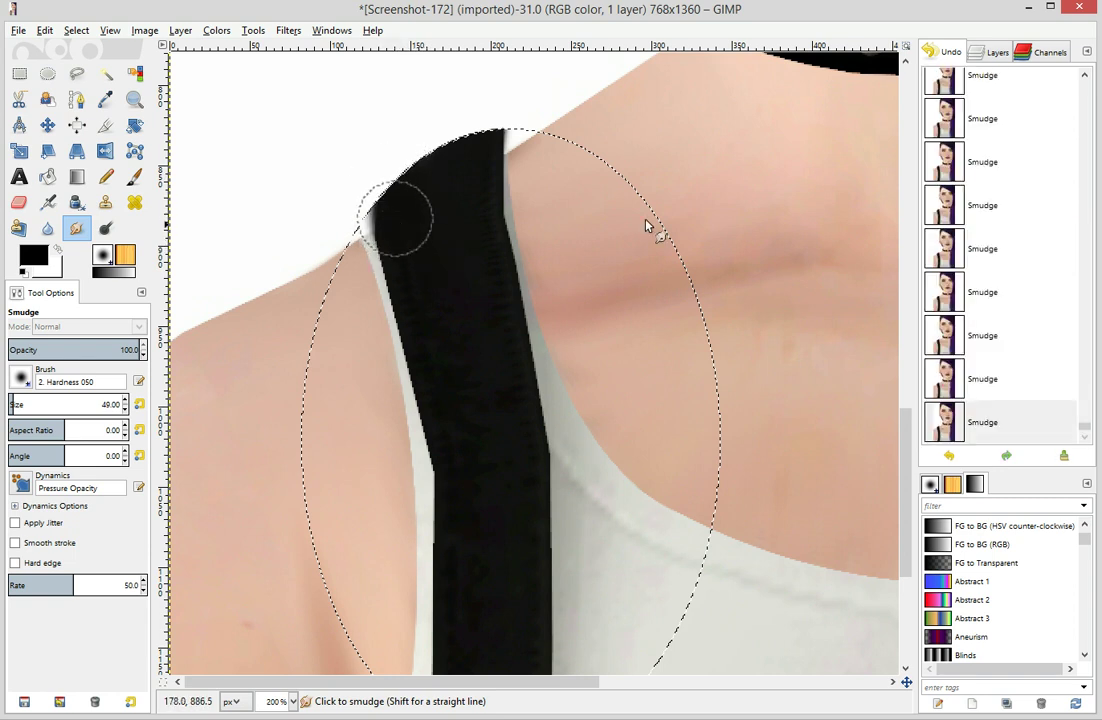
pyautogui.click(1004, 248)
pyautogui.click(985, 205)
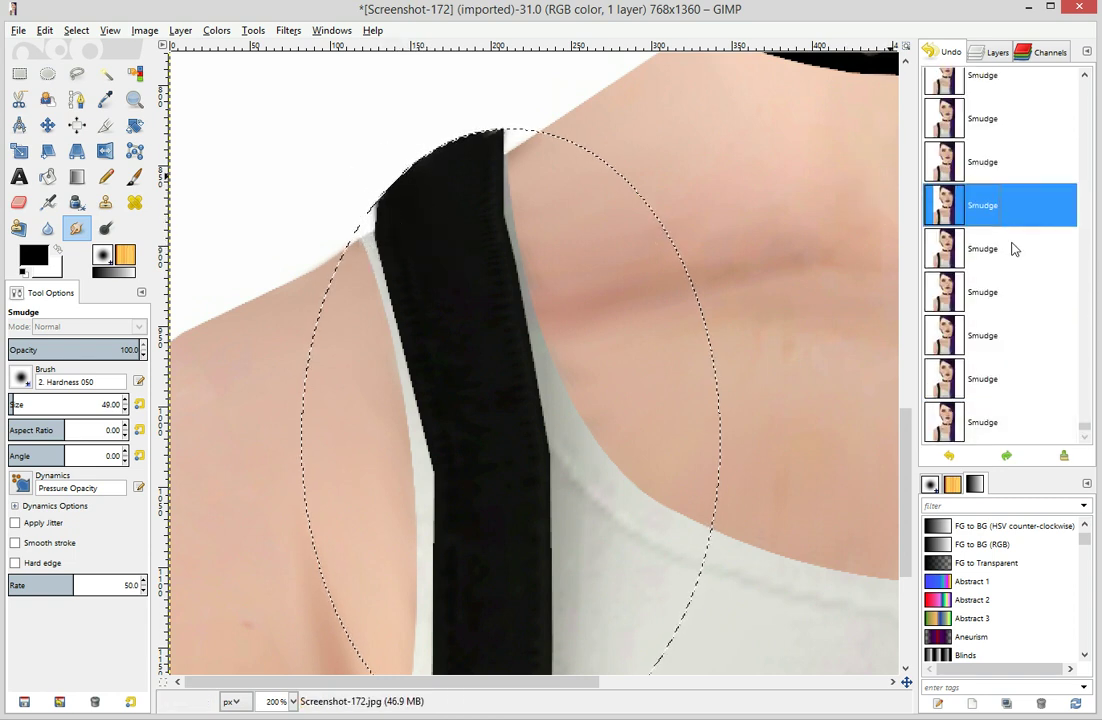
# Replace the selection with an ellipse about 252 × 224 px and position its edge along the strap's outer corner
pyautogui.click(47, 74)
pyautogui.click(314, 128)
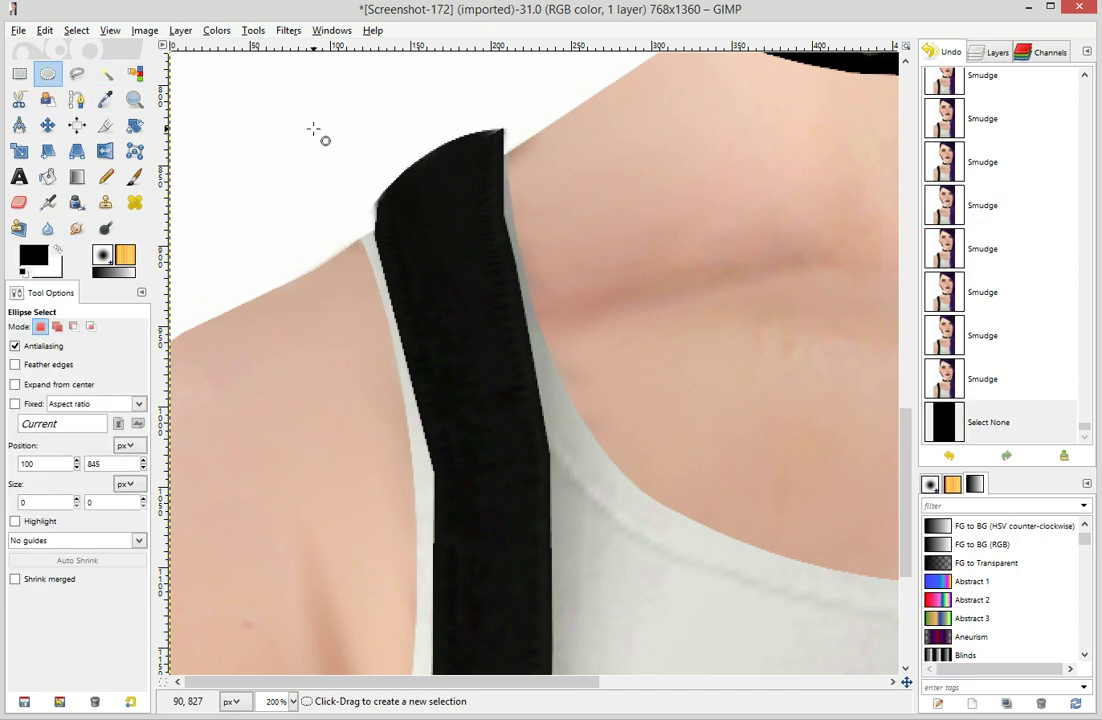
pyautogui.moveTo(314, 128); pyautogui.dragTo(716, 406)
pyautogui.moveTo(485, 394); pyautogui.dragTo(586, 450)
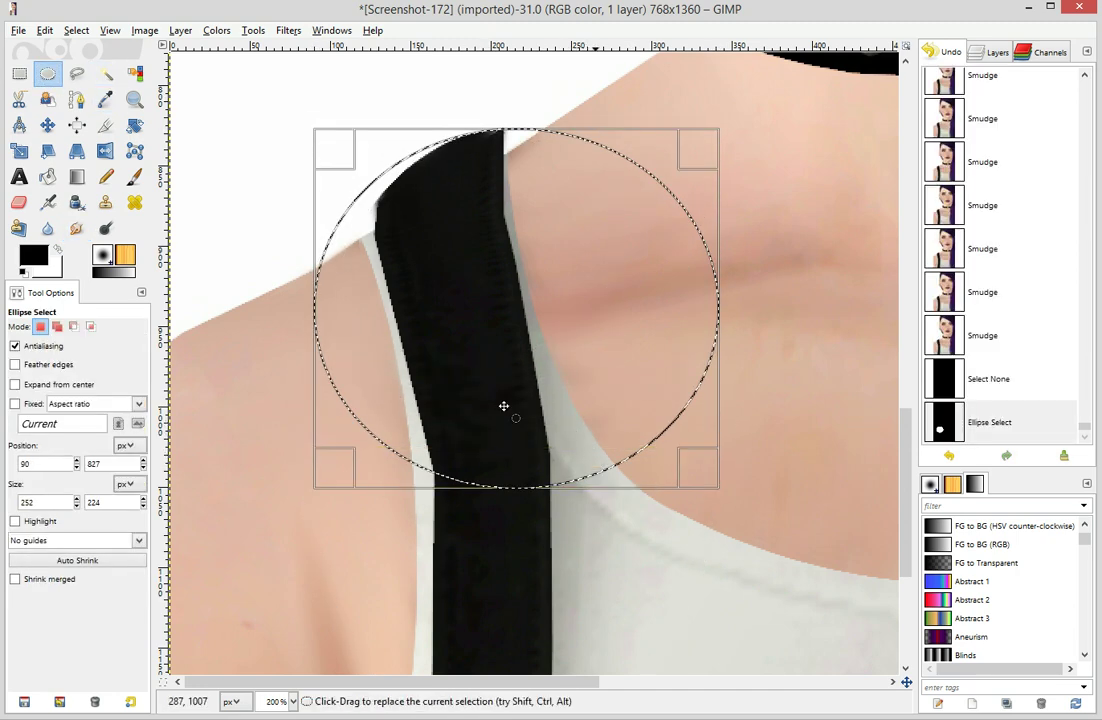
pyautogui.moveTo(480, 385); pyautogui.dragTo(495, 288)
# Round the strap's outer corner along the selection edge using Smudge at size 30, rolling back unwanted strokes
pyautogui.click(76, 228)
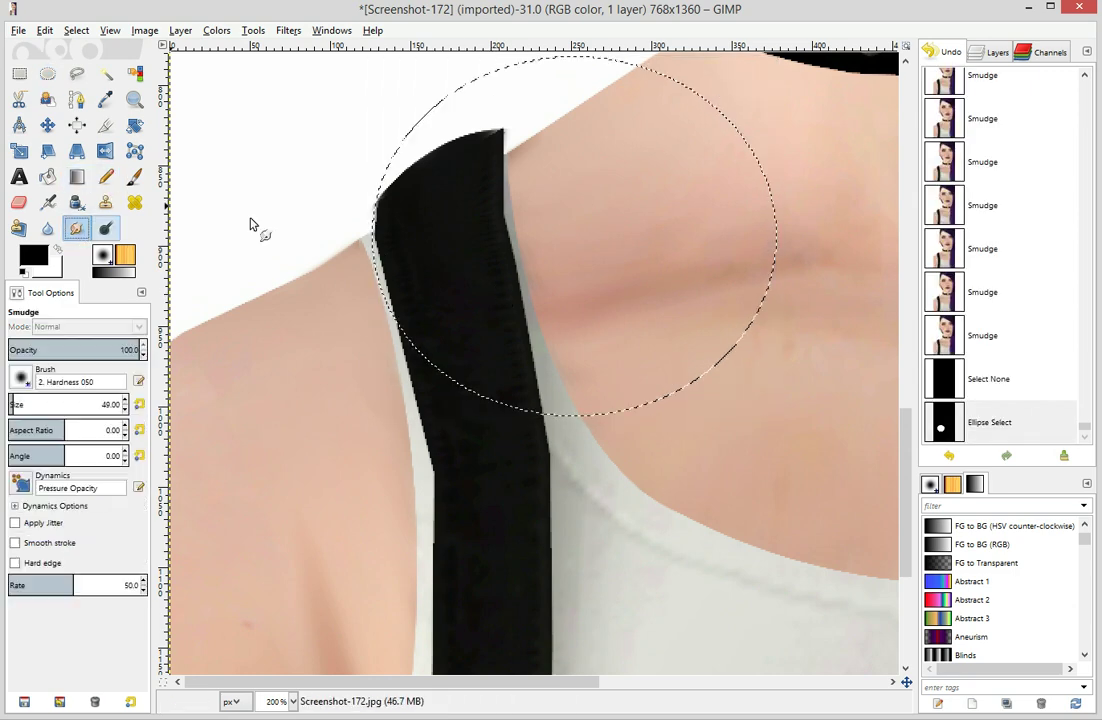
pyautogui.moveTo(395, 215); pyautogui.dragTo(438, 238)
pyautogui.click(1044, 370)
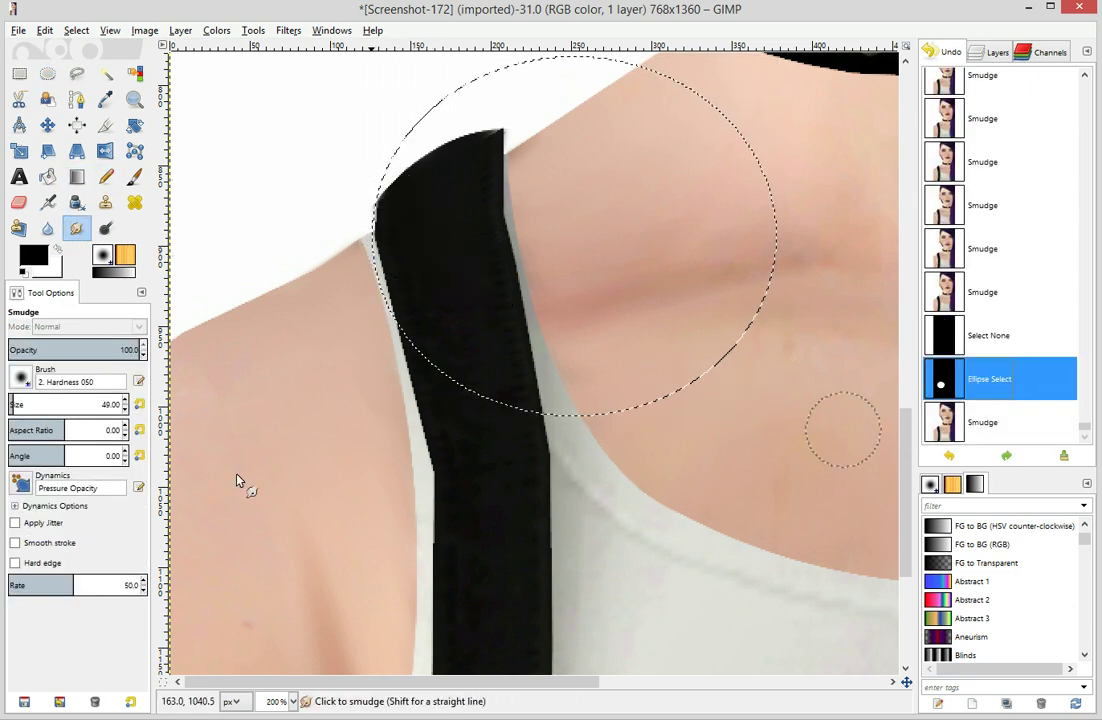
pyautogui.click(124, 410)
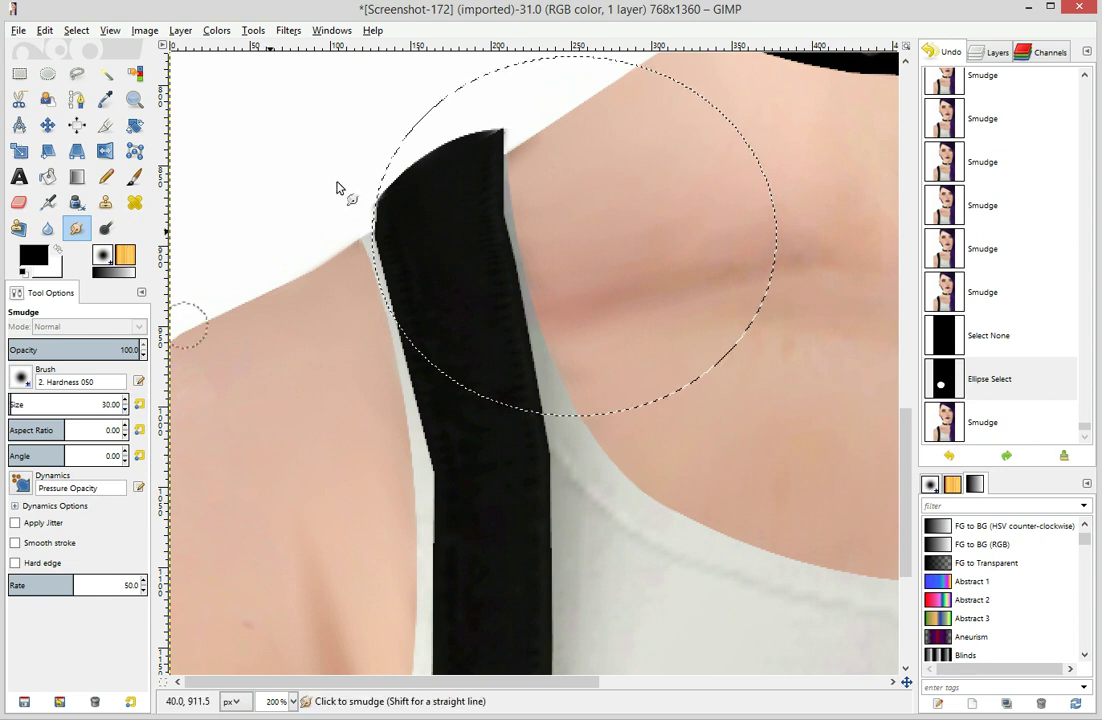
pyautogui.moveTo(355, 235)
pyautogui.mouseDown()
pyautogui.moveTo(412, 223)
pyautogui.moveTo(341, 220)
pyautogui.moveTo(402, 247)
pyautogui.moveTo(375, 220)
pyautogui.moveTo(415, 213)
pyautogui.moveTo(345, 207)
pyautogui.moveTo(423, 198)
pyautogui.moveTo(378, 187)
pyautogui.moveTo(368, 202)
pyautogui.moveTo(394, 173)
pyautogui.moveTo(375, 195)
pyautogui.moveTo(421, 200)
pyautogui.moveTo(406, 211)
pyautogui.moveTo(387, 186)
pyautogui.mouseUp()
pyautogui.click(996, 342)
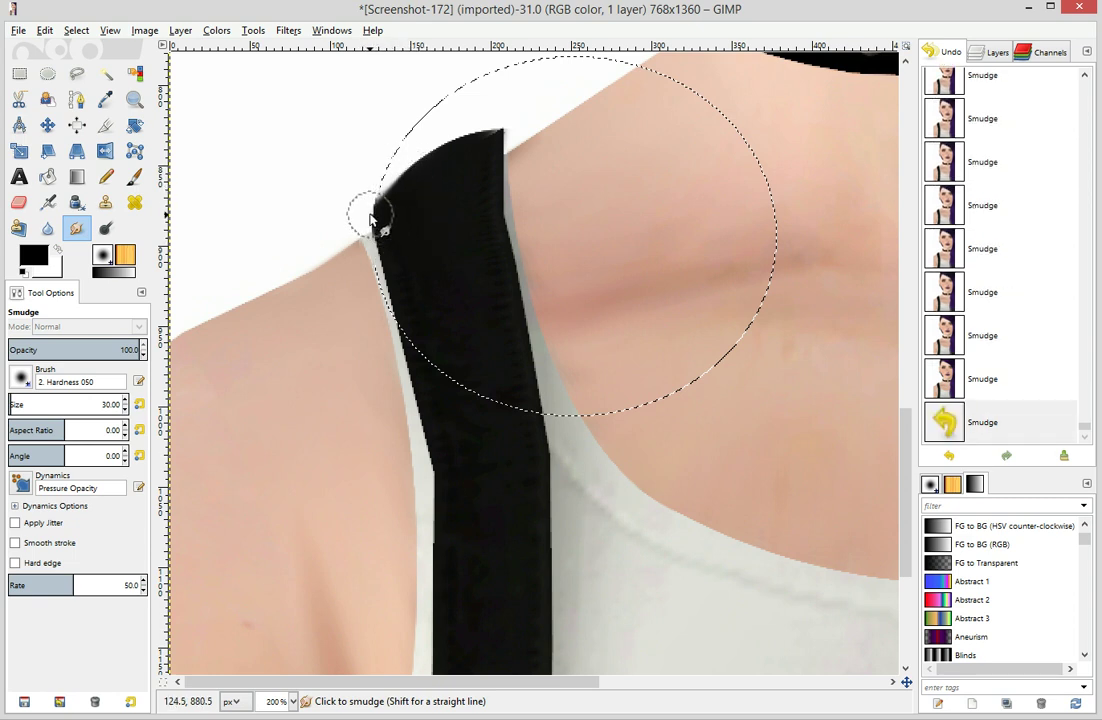
pyautogui.click(985, 335)
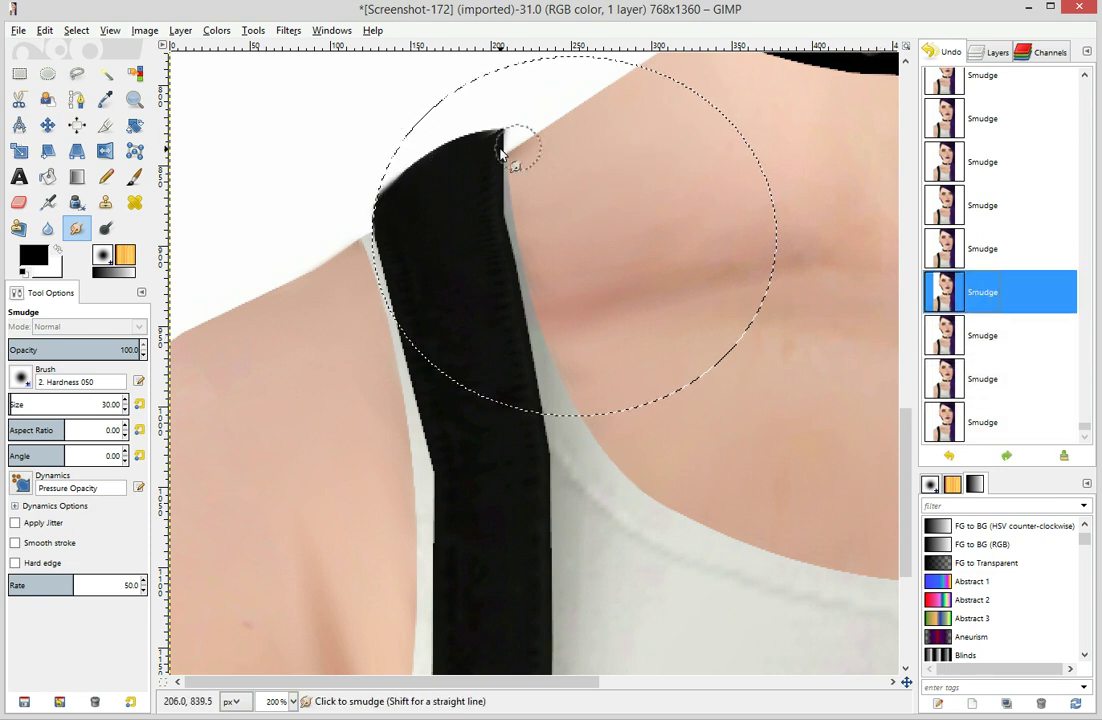
# Try to smudge the strap's peak outward, and roll back the strokes
pyautogui.moveTo(495, 140); pyautogui.dragTo(522, 120)
pyautogui.click(965, 371)
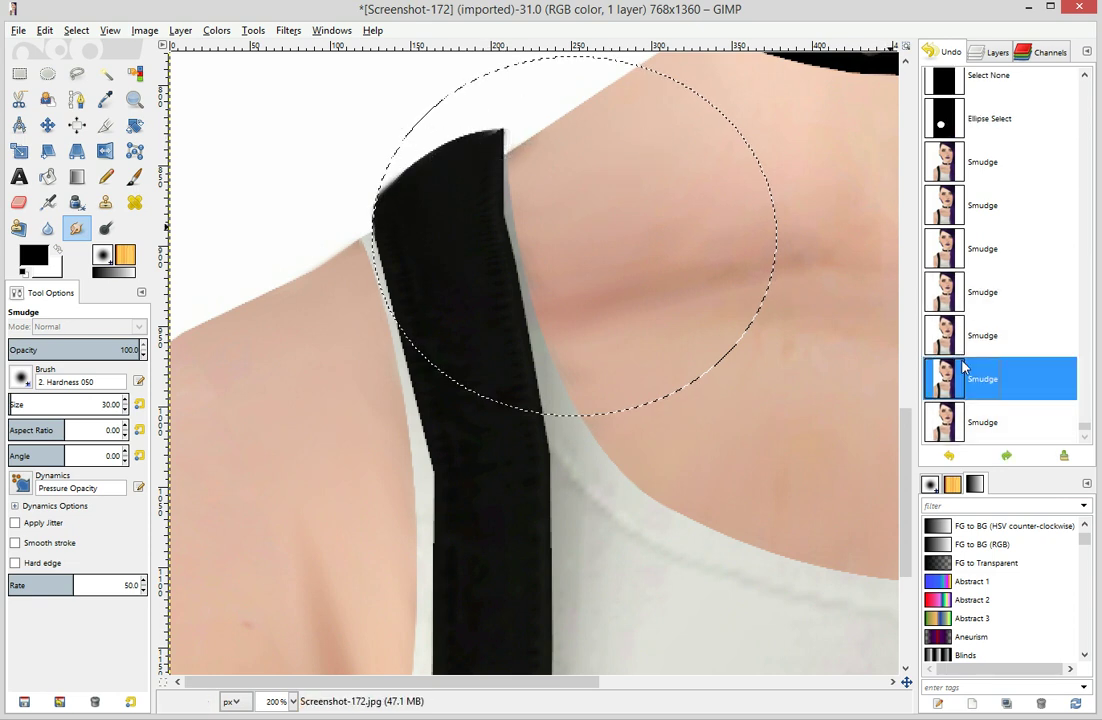
pyautogui.click(982, 337)
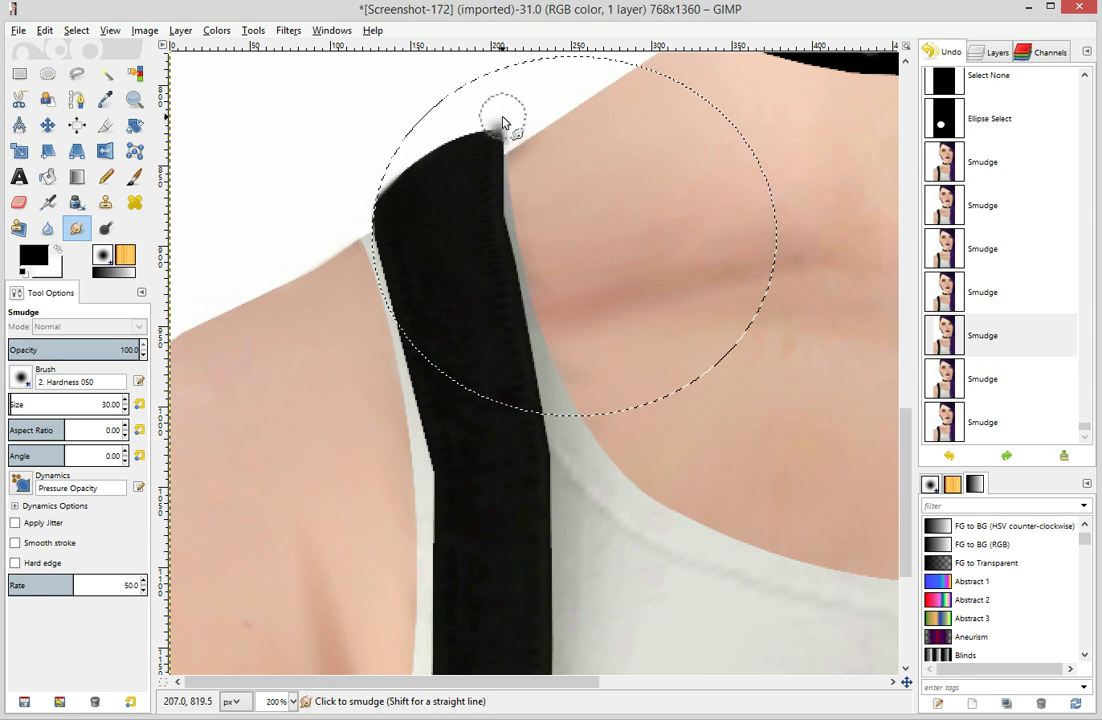
pyautogui.moveTo(503, 118); pyautogui.dragTo(501, 126)
pyautogui.click(972, 259)
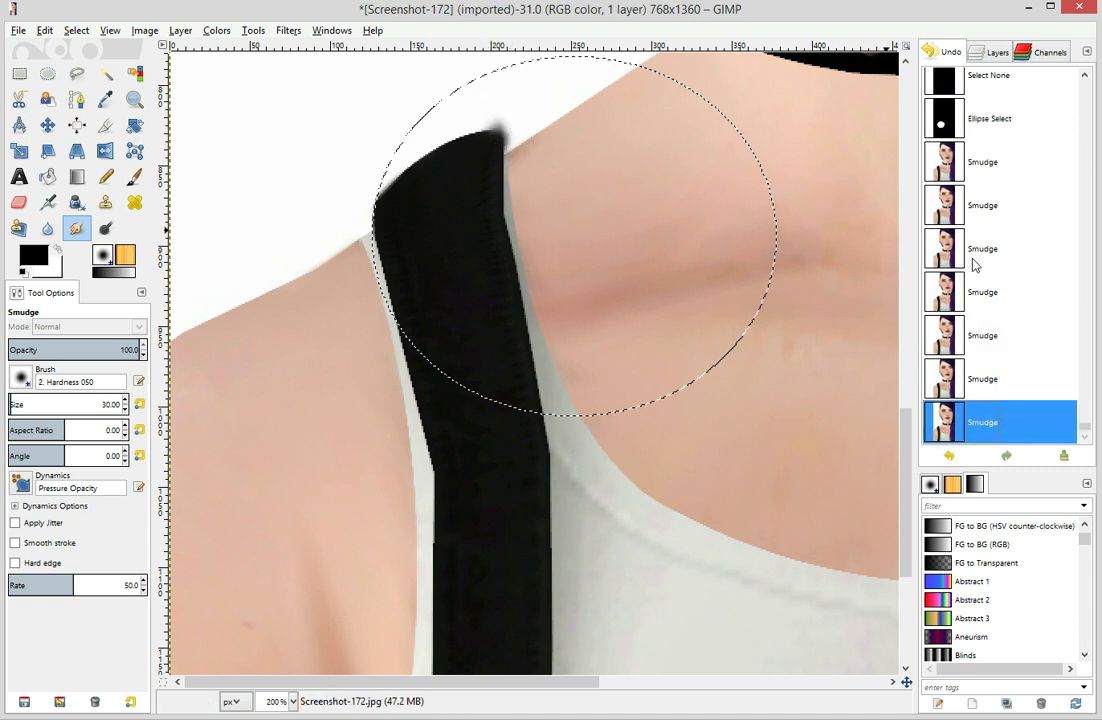
# Roll back to the wide ellipse selection, try to smudge the strap's outer corner, and roll back that stroke too
pyautogui.click(970, 171)
pyautogui.scroll(3, 967, 267)
pyautogui.click(966, 266)
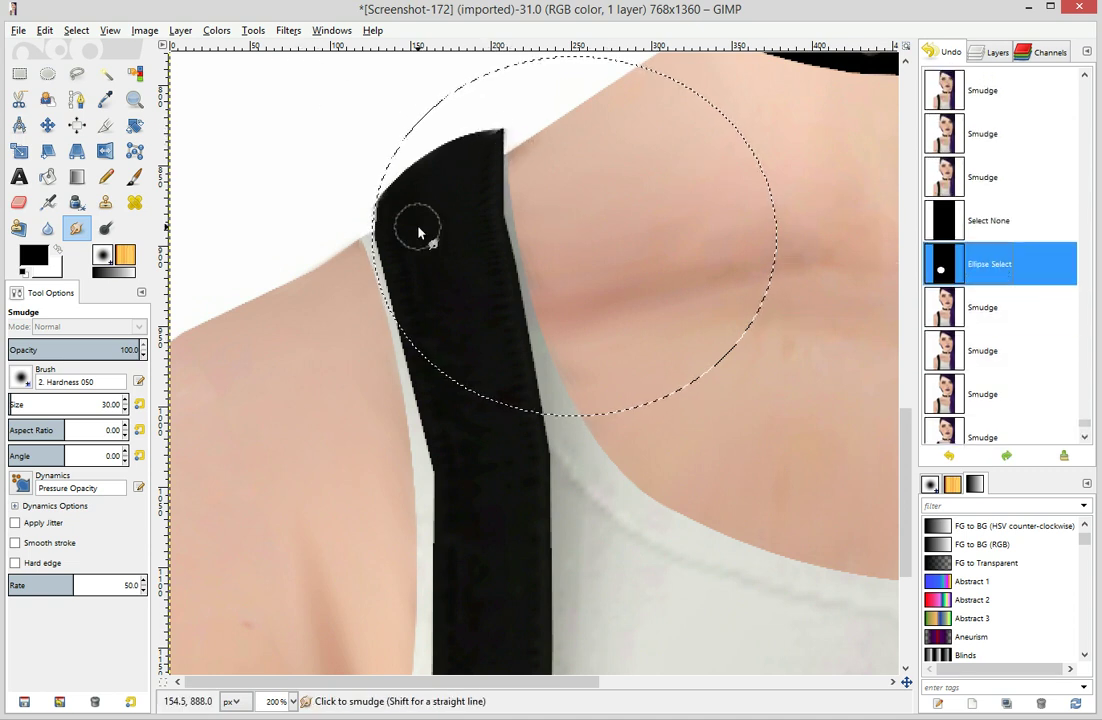
pyautogui.moveTo(402, 210)
pyautogui.mouseDown()
pyautogui.moveTo(370, 192)
pyautogui.moveTo(383, 198)
pyautogui.mouseUp()
pyautogui.click(985, 292)
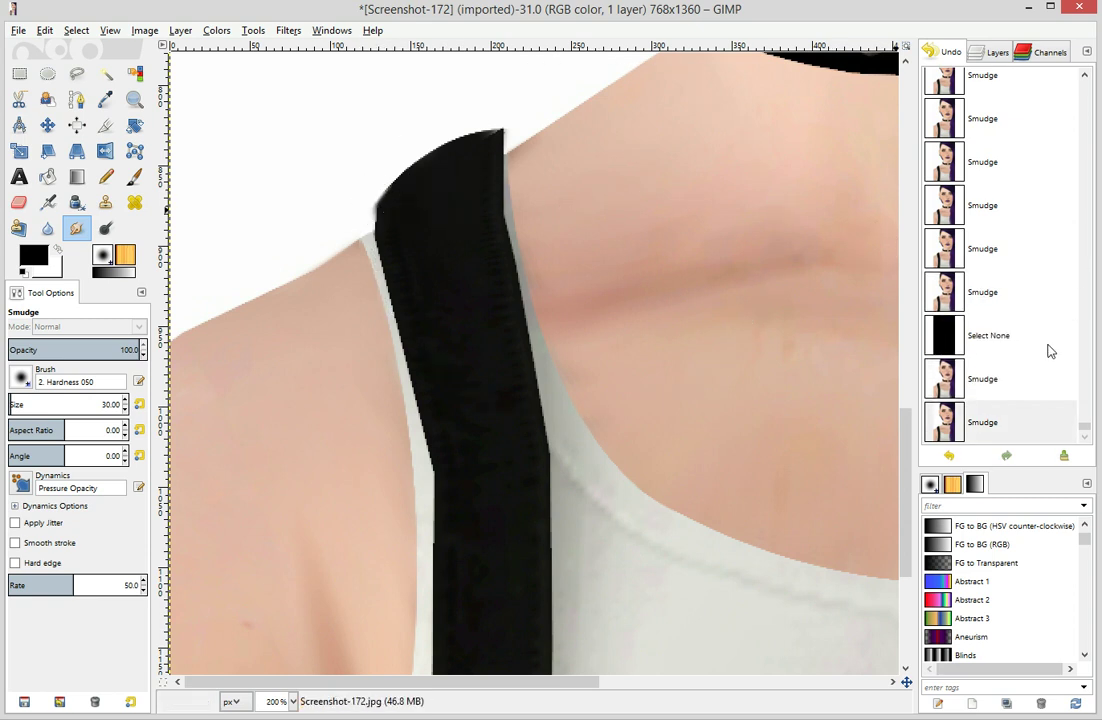
# Roll back to the earlier tall ellipse stage and try to smudge the strap's top edge up to that selection
pyautogui.click(1040, 338)
pyautogui.click(1012, 265)
pyautogui.scroll(3, 1019, 281)
pyautogui.click(1020, 283)
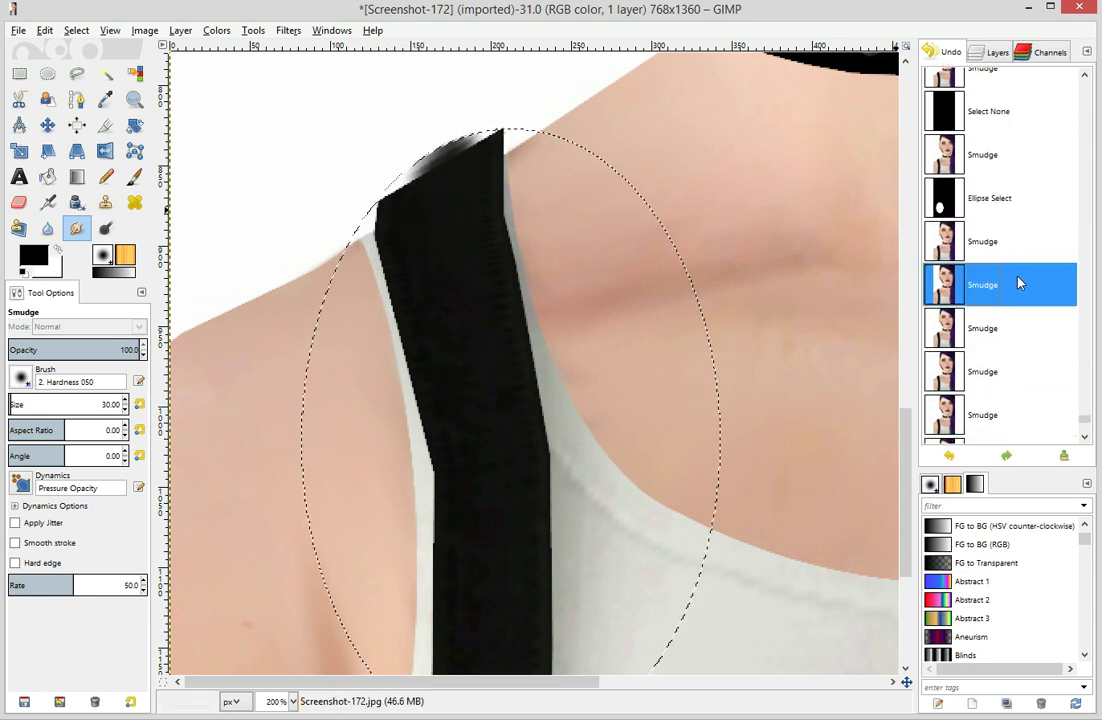
pyautogui.scroll(3, 1020, 283)
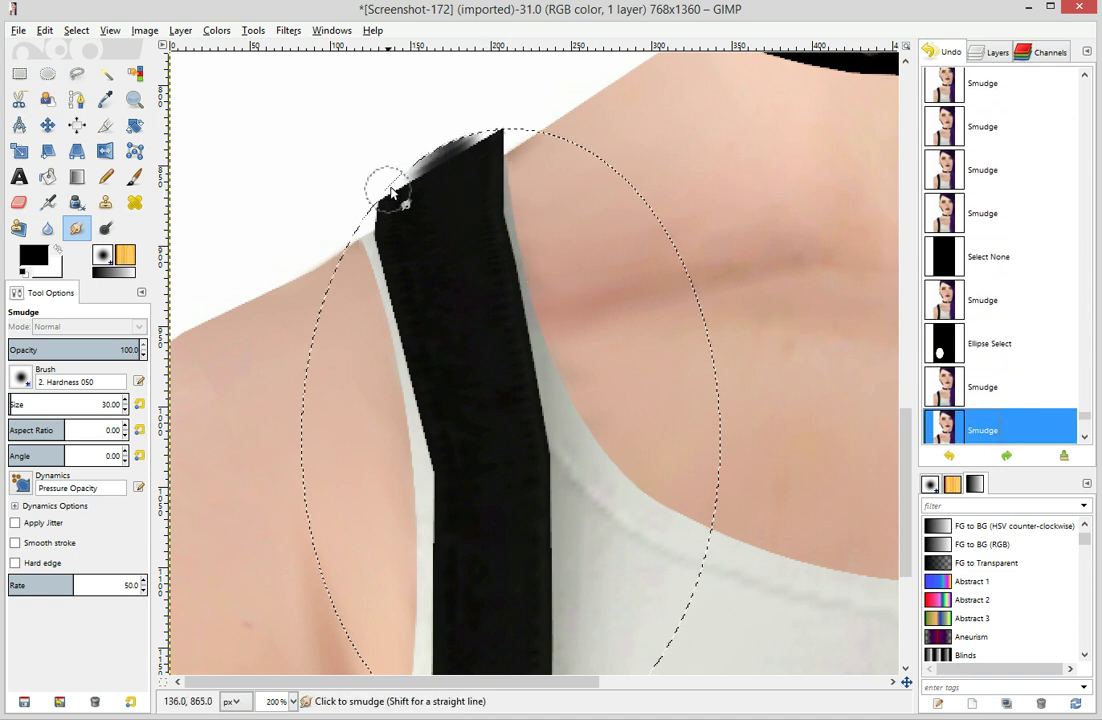
pyautogui.moveTo(400, 187)
pyautogui.mouseDown()
pyautogui.moveTo(427, 209)
pyautogui.moveTo(423, 229)
pyautogui.moveTo(483, 103)
pyautogui.moveTo(522, 108)
pyautogui.mouseUp()
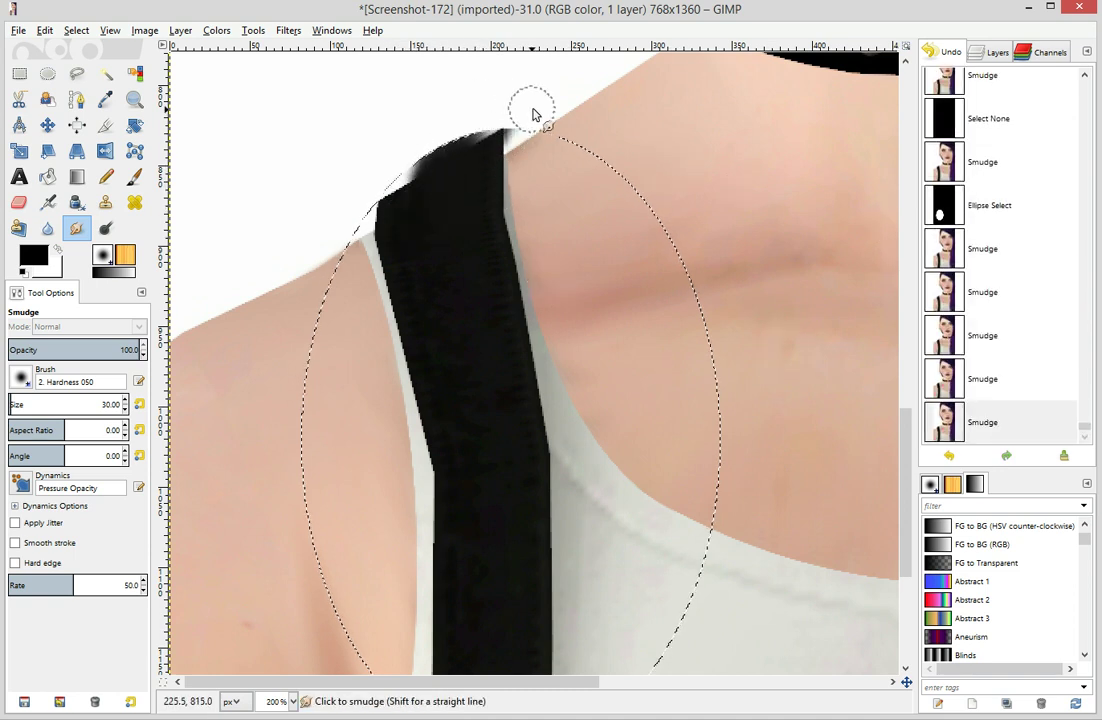
pyautogui.moveTo(475, 150); pyautogui.dragTo(507, 118)
# Roll back all the strap smudging to the state before its top edge was rounded
pyautogui.click(985, 330)
pyautogui.click(1005, 120)
pyautogui.scroll(4, 1046, 312)
pyautogui.click(957, 220)
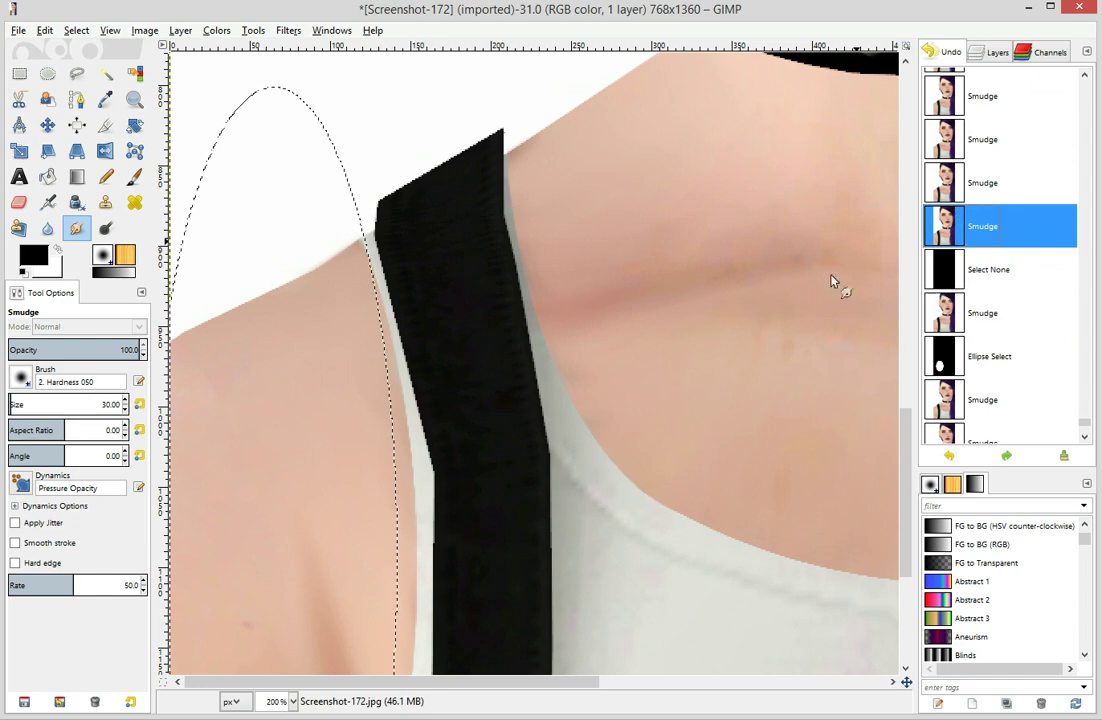
# Replace the selection with an ellipse about 190 × 113 px and move it over the strap's top end
pyautogui.click(831, 281)
pyautogui.click(47, 73)
pyautogui.moveTo(322, 140); pyautogui.dragTo(627, 320)
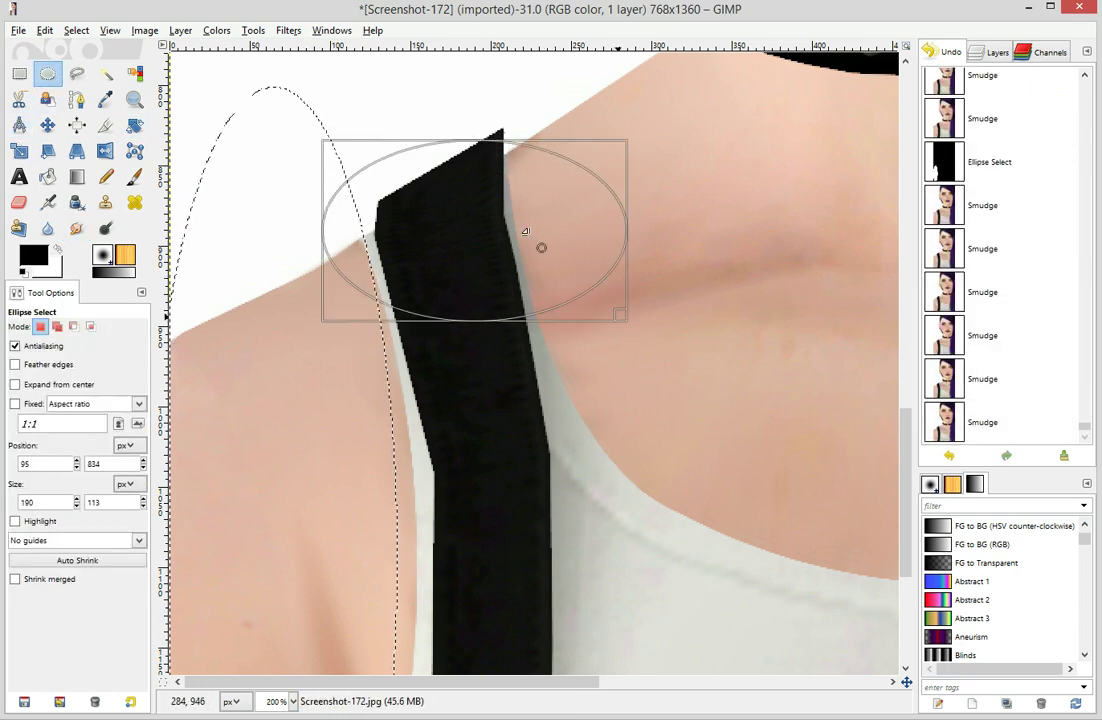
pyautogui.moveTo(524, 231); pyautogui.dragTo(571, 353)
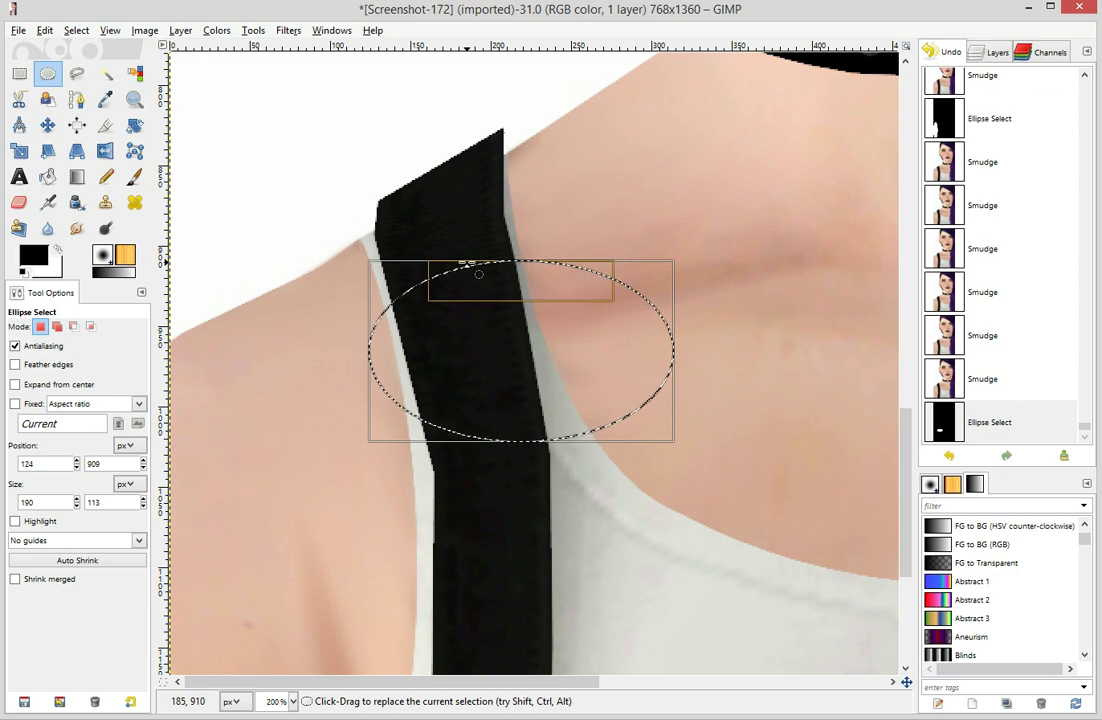
pyautogui.moveTo(478, 274); pyautogui.dragTo(480, 170)
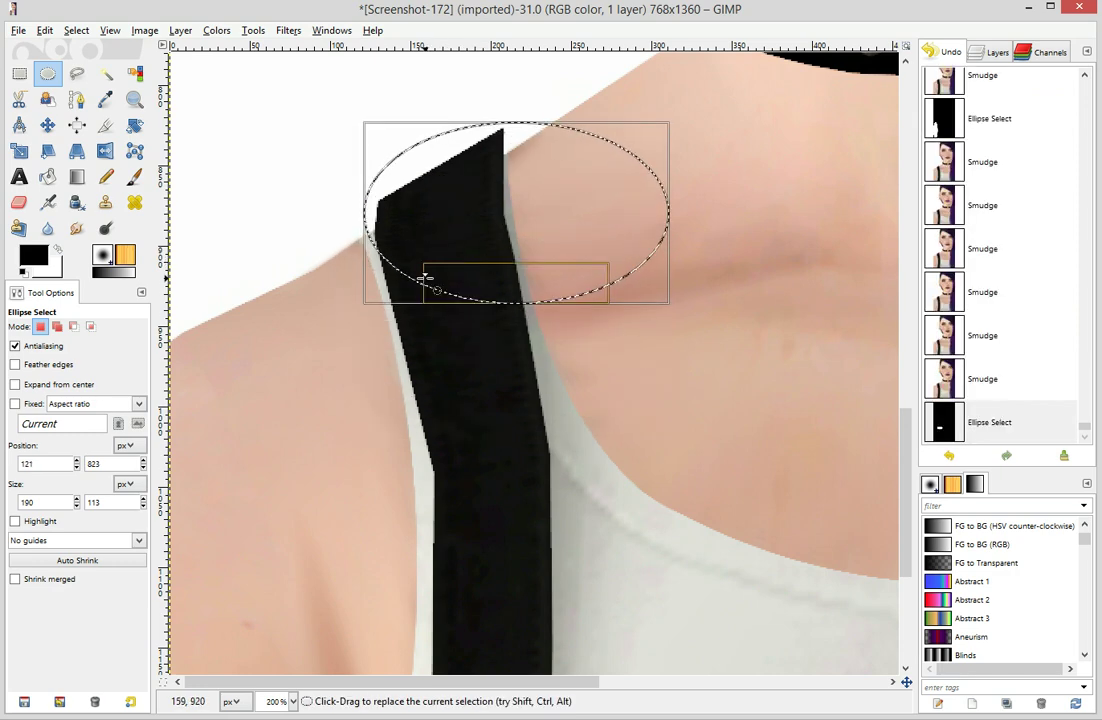
# Enlarge the ellipse to a near circle about 264 px tall and align its edge with the strap's peak and outer corner
pyautogui.moveTo(423, 278); pyautogui.dragTo(480, 542)
pyautogui.moveTo(425, 347); pyautogui.dragTo(391, 367)
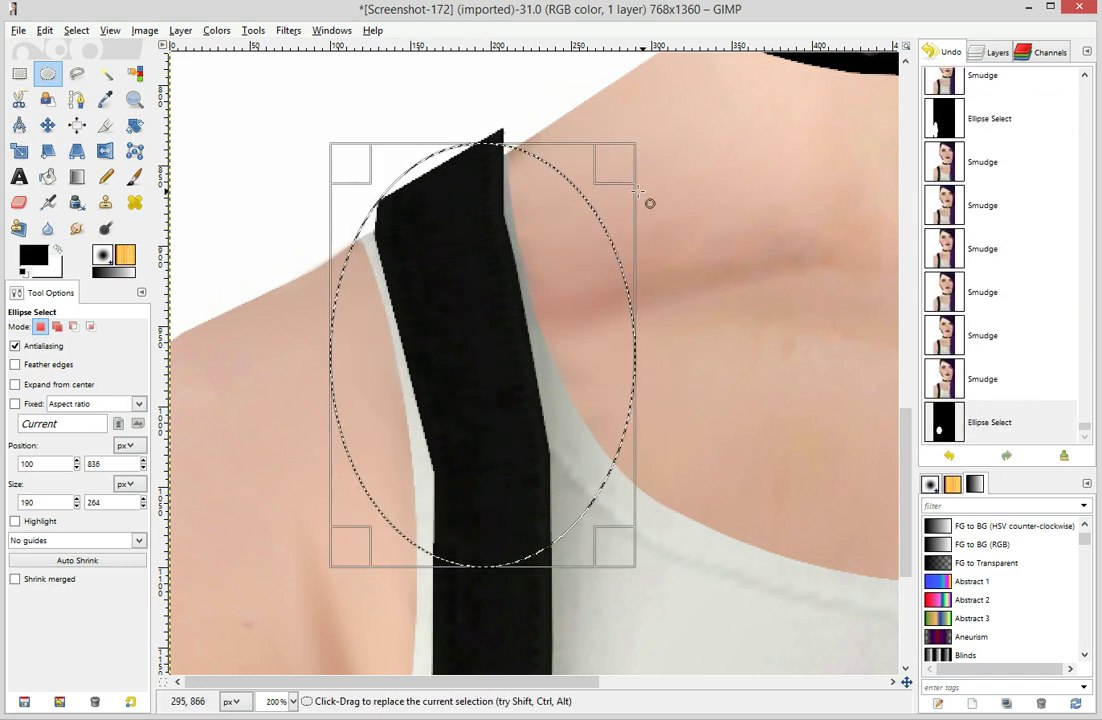
pyautogui.moveTo(628, 247); pyautogui.dragTo(752, 250)
pyautogui.moveTo(504, 290); pyautogui.dragTo(480, 284)
pyautogui.press('Return')
# Round the strap's top edge by smudging its black out to the selection curve at size 30
pyautogui.press('s')
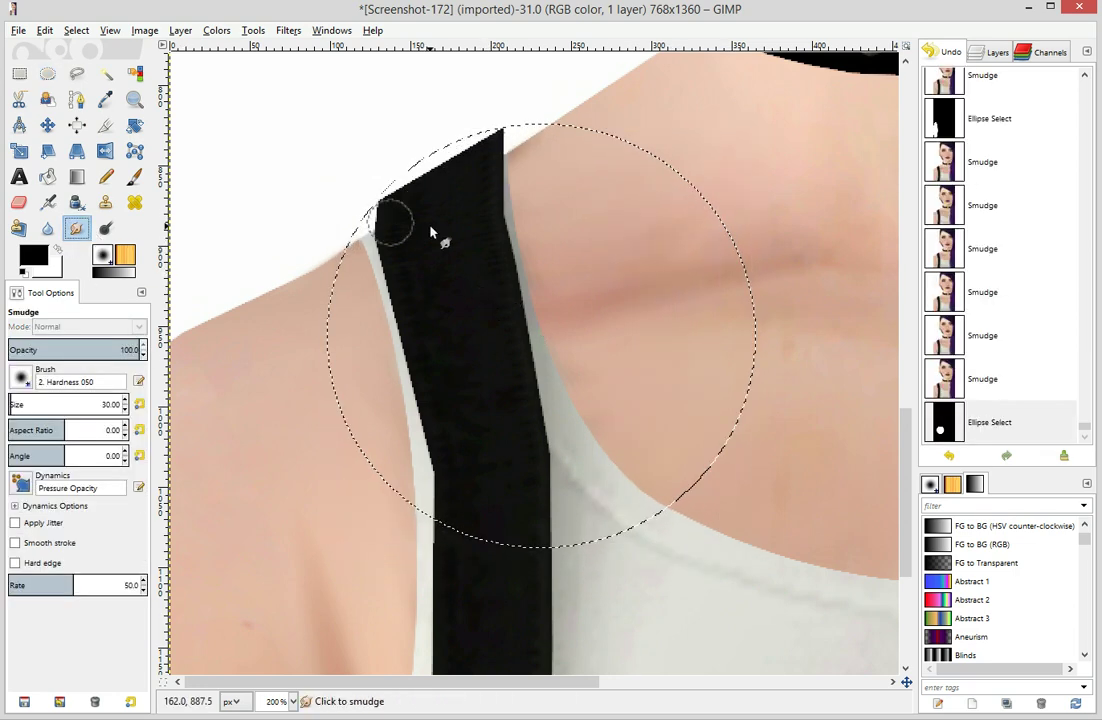
pyautogui.moveTo(412, 155); pyautogui.dragTo(408, 145)
pyautogui.moveTo(405, 228); pyautogui.dragTo(382, 155)
pyautogui.moveTo(408, 255); pyautogui.dragTo(378, 160)
pyautogui.moveTo(400, 235); pyautogui.dragTo(371, 152)
pyautogui.moveTo(404, 235)
pyautogui.mouseDown()
pyautogui.moveTo(385, 150)
pyautogui.moveTo(400, 145)
pyautogui.mouseUp()
pyautogui.moveTo(423, 227)
pyautogui.mouseDown()
pyautogui.moveTo(433, 137)
pyautogui.moveTo(437, 168)
pyautogui.mouseUp()
pyautogui.moveTo(473, 284); pyautogui.dragTo(455, 112)
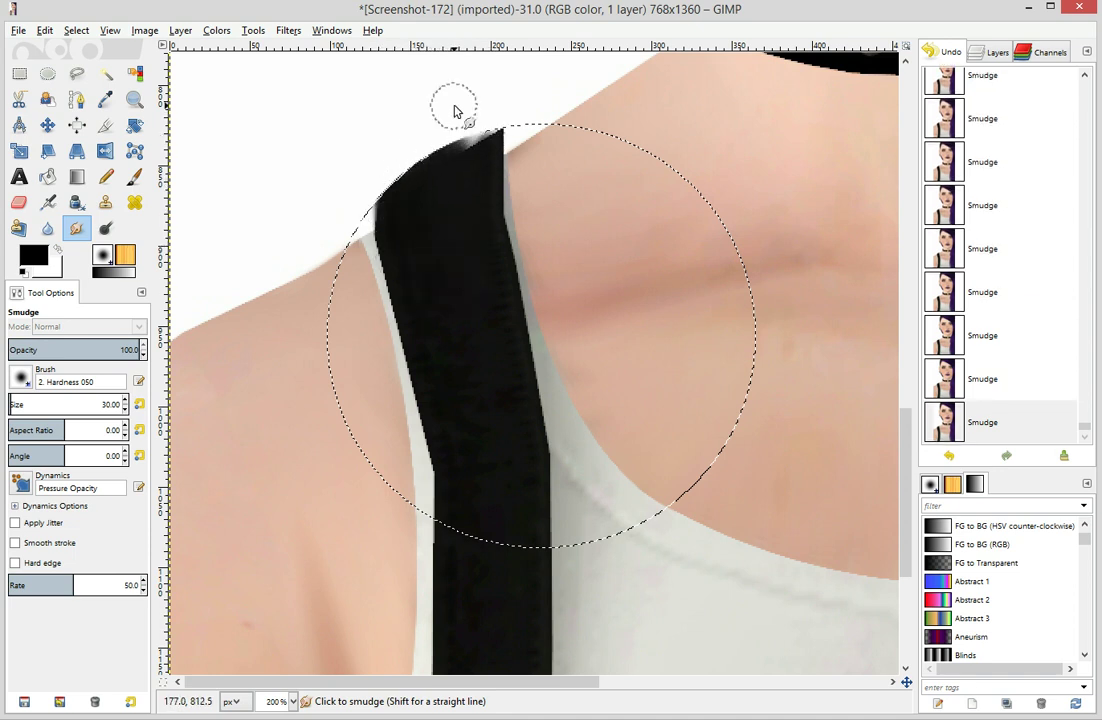
pyautogui.moveTo(454, 204); pyautogui.dragTo(507, 83)
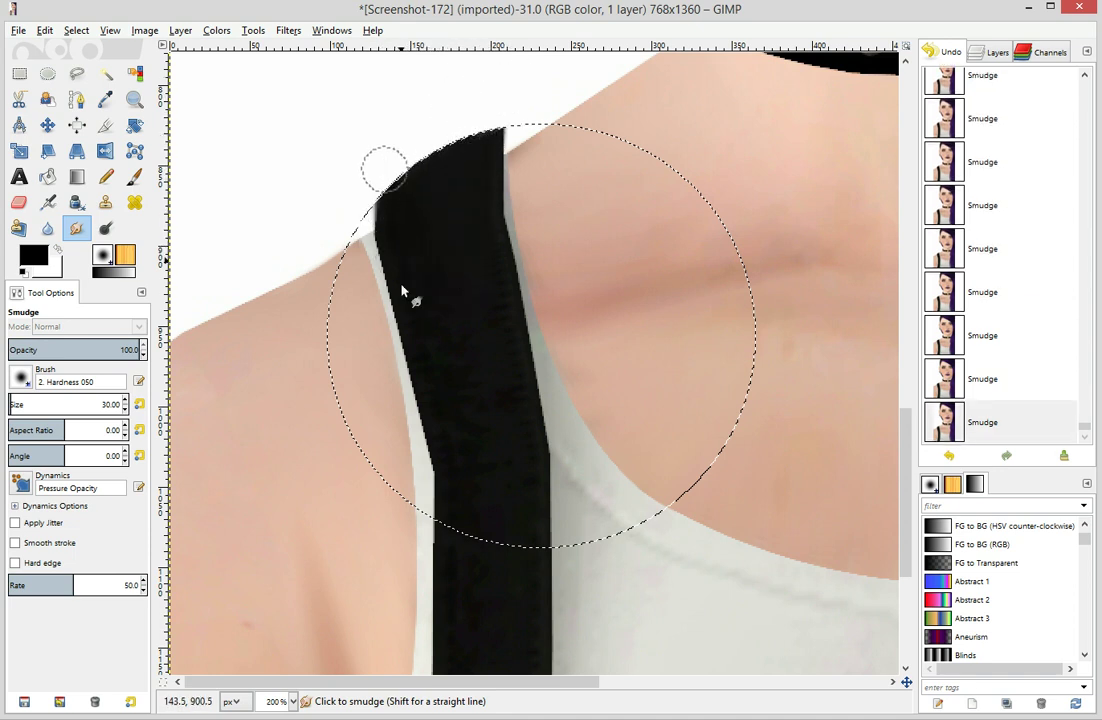
# Try to smudge the strap's outer corner out to the circular selection, and roll back the strokes
pyautogui.moveTo(402, 290); pyautogui.dragTo(418, 285)
pyautogui.click(945, 379)
pyautogui.moveTo(416, 241); pyautogui.dragTo(383, 194)
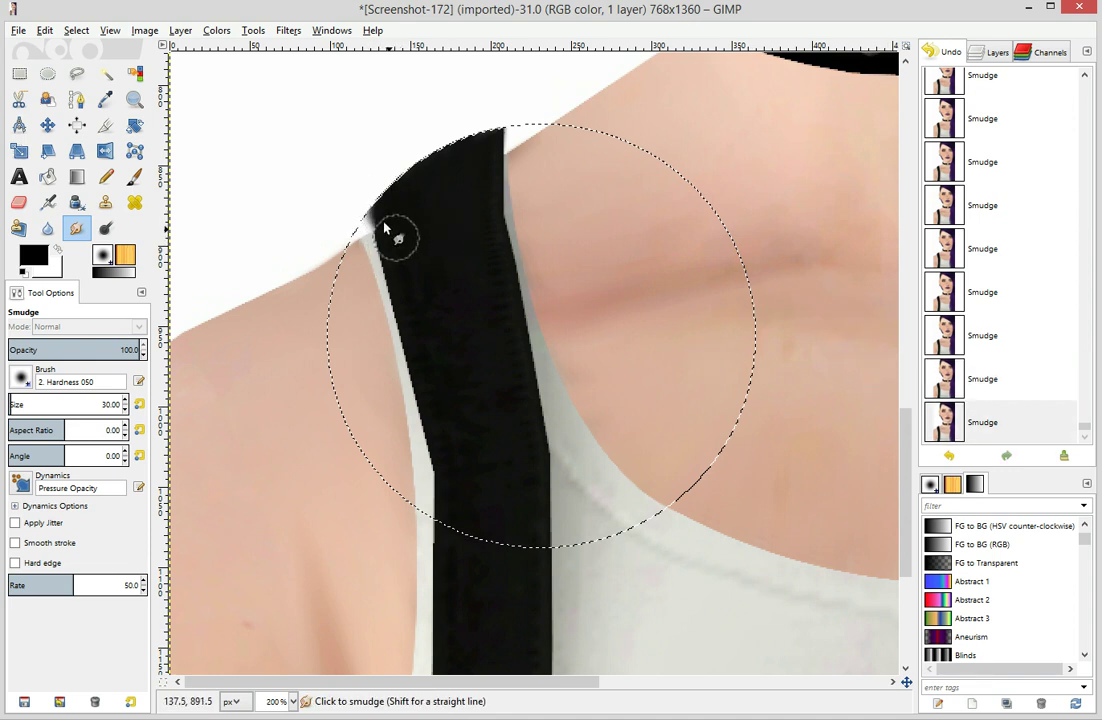
pyautogui.click(995, 292)
pyautogui.click(982, 250)
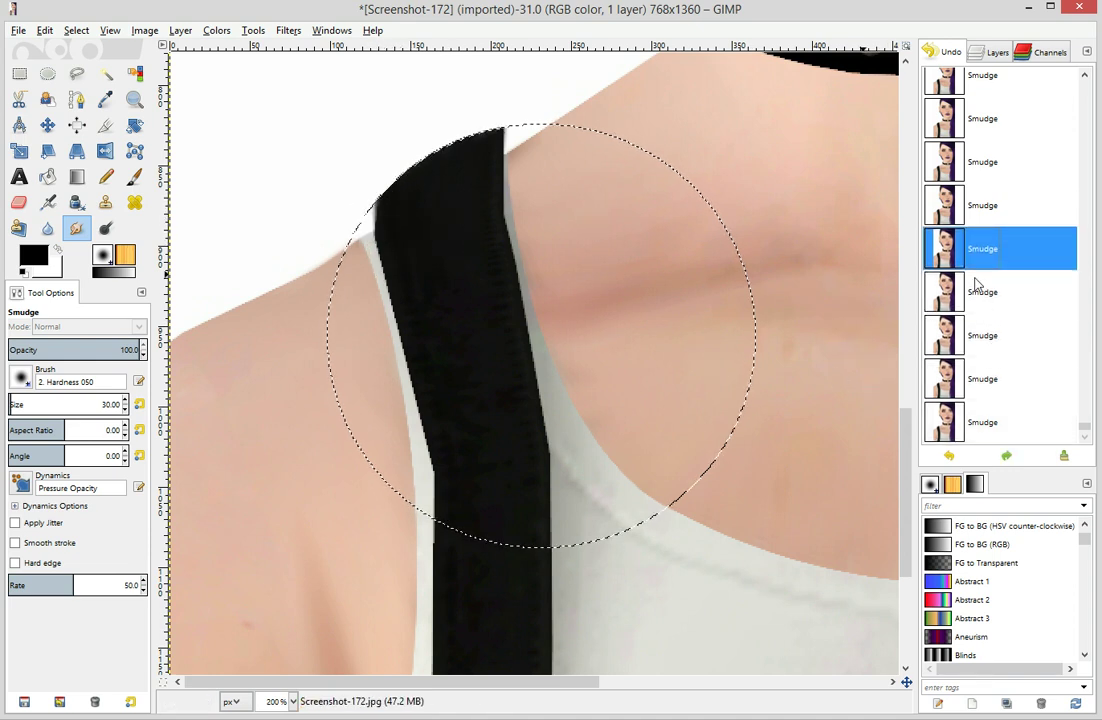
pyautogui.click(978, 287)
# Select an ellipse about 133 × 184 px around the strap's top and smudge its inner tip onto the shoulder line
pyautogui.click(47, 73)
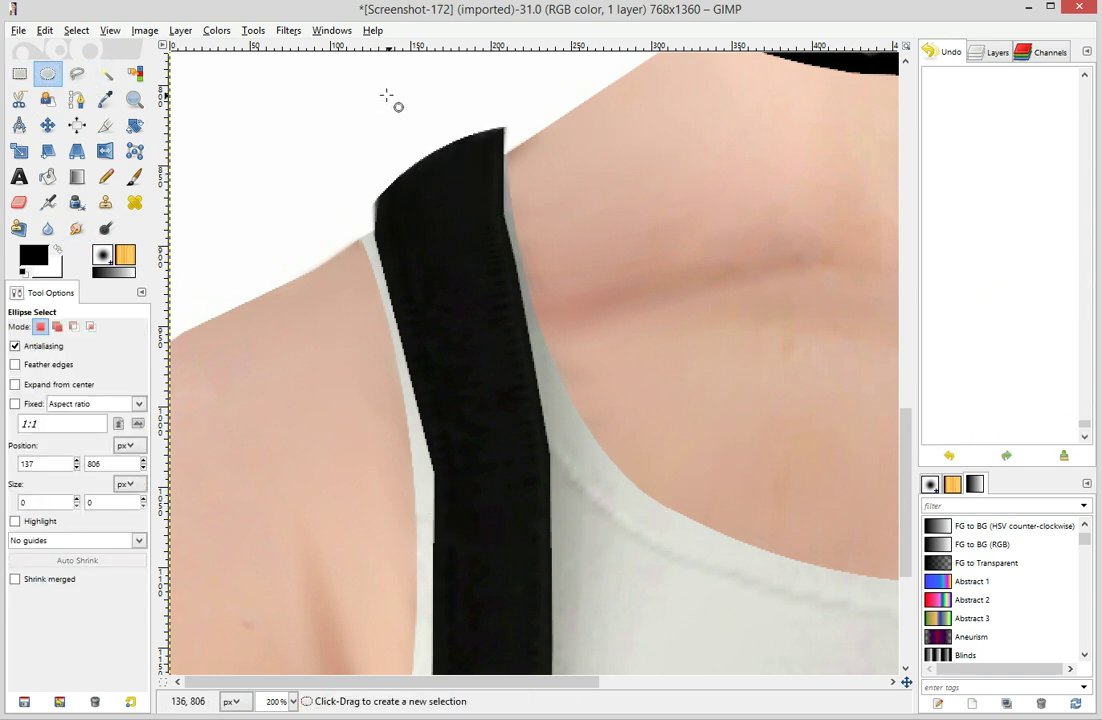
pyautogui.moveTo(398, 97); pyautogui.dragTo(606, 391)
pyautogui.moveTo(478, 302); pyautogui.dragTo(443, 318)
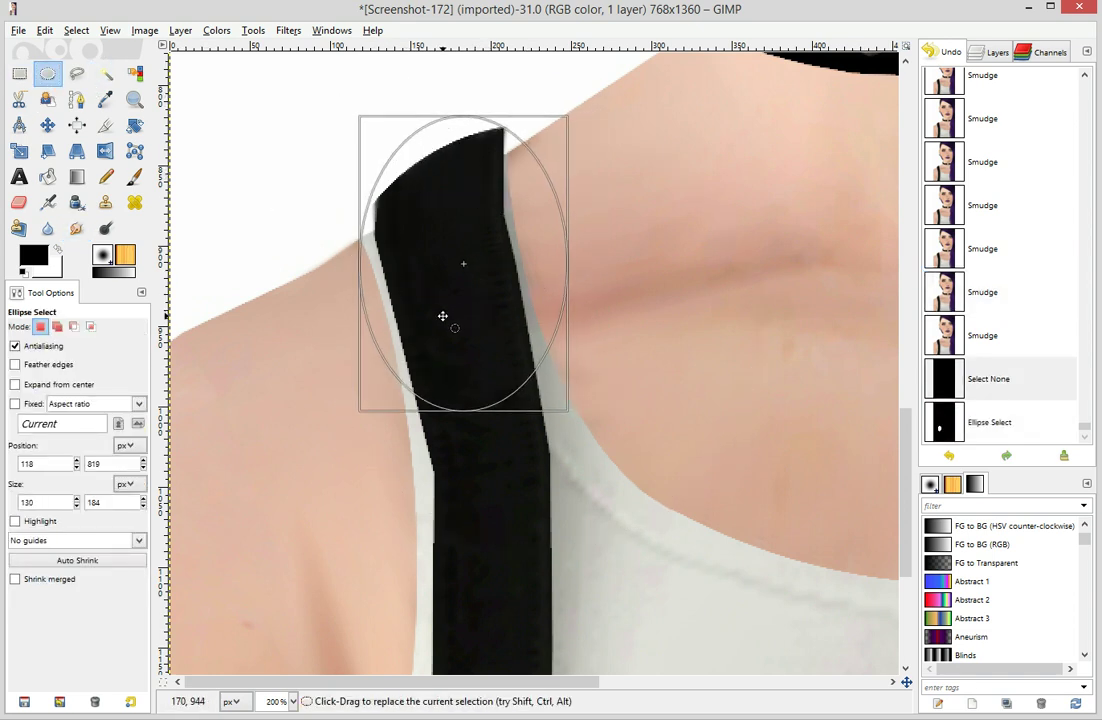
pyautogui.moveTo(527, 148); pyautogui.dragTo(562, 145)
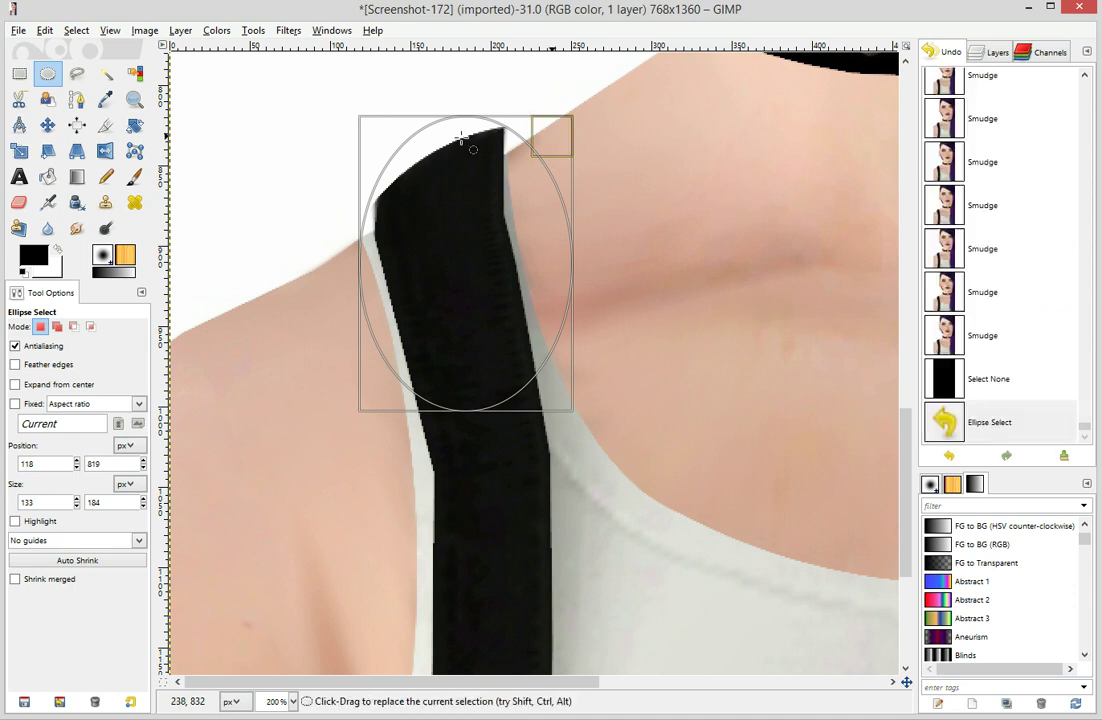
pyautogui.click(77, 229)
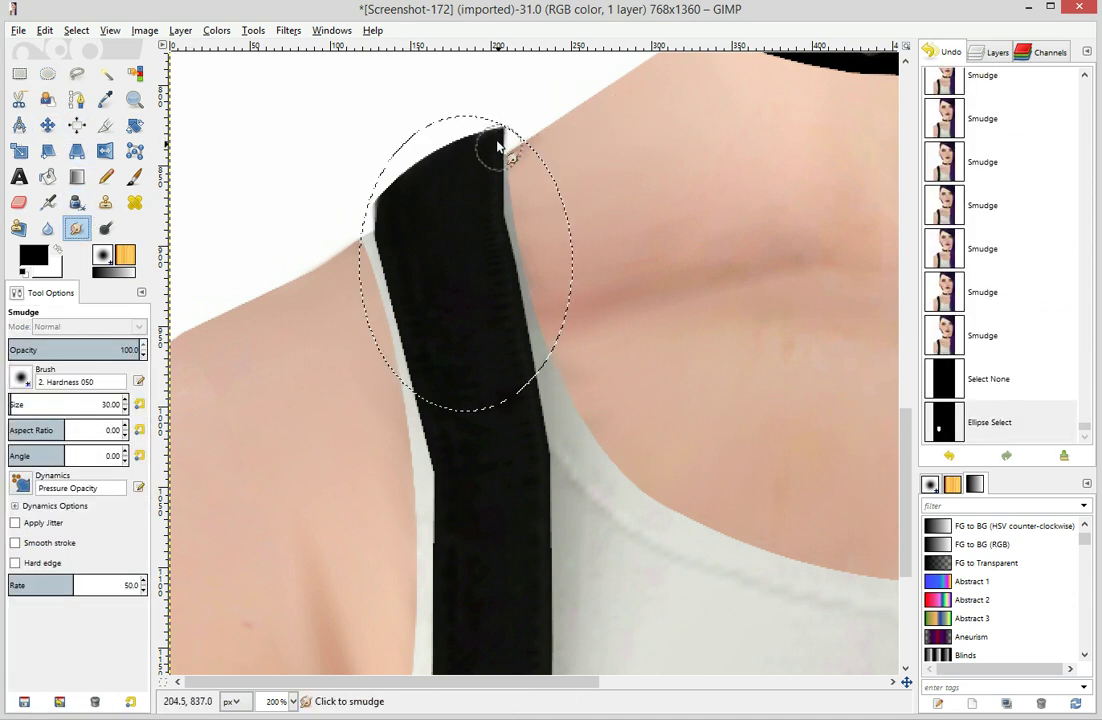
pyautogui.moveTo(508, 145)
pyautogui.mouseDown()
pyautogui.moveTo(505, 157)
pyautogui.moveTo(522, 145)
pyautogui.moveTo(519, 165)
pyautogui.moveTo(527, 160)
pyautogui.mouseUp()
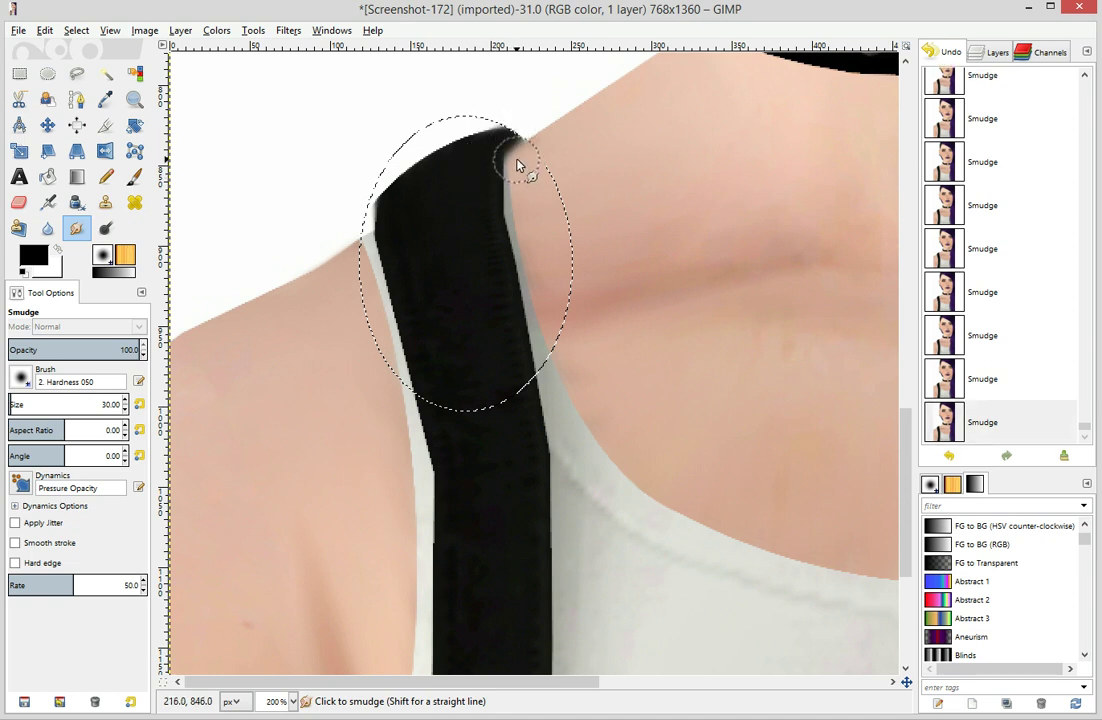
# Replace the selection with an ellipse about 234 × 272 px and reshape it around the strap's outer corner
pyautogui.click(47, 73)
pyautogui.moveTo(300, 104); pyautogui.dragTo(805, 495)
pyautogui.moveTo(370, 424); pyautogui.dragTo(439, 294)
pyautogui.scroll(2, 504, 188)
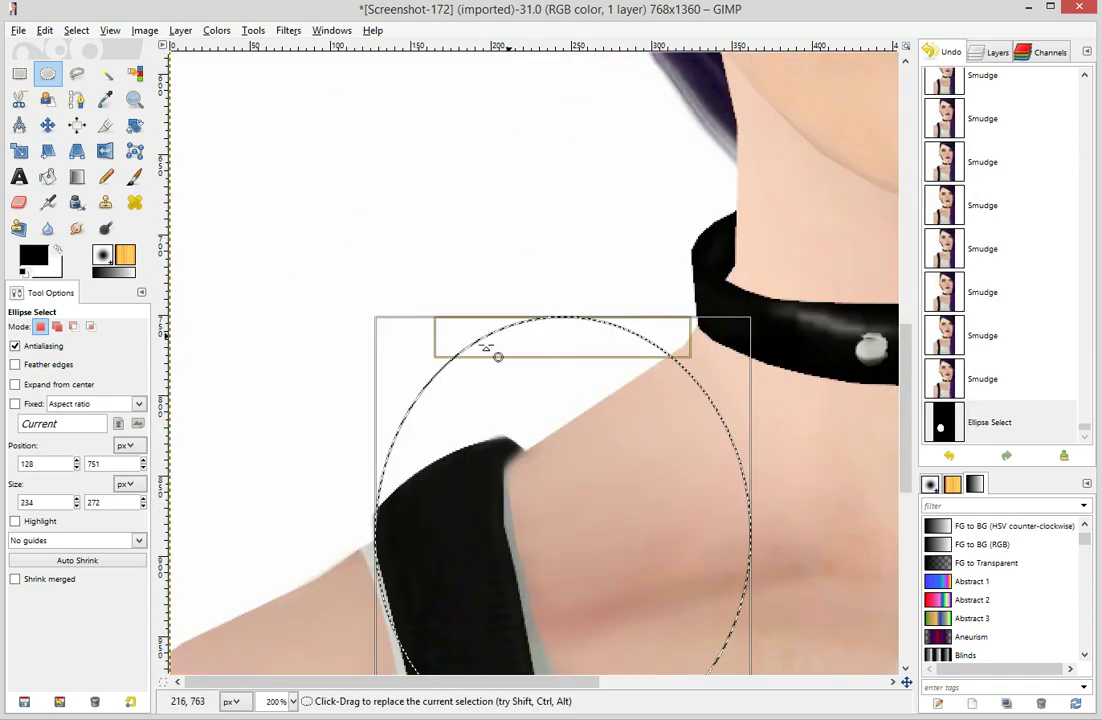
pyautogui.moveTo(448, 343); pyautogui.dragTo(480, 393)
pyautogui.moveTo(524, 534); pyautogui.dragTo(490, 597)
pyautogui.scroll(-5, 357, 415)
pyautogui.moveTo(364, 334); pyautogui.dragTo(384, 212)
pyautogui.scroll(5, 426, 450)
# Fit the ellipse to 218 × 127 px against the strap's outer corner and smudge the corner out to its edge
pyautogui.moveTo(394, 490)
pyautogui.mouseDown()
pyautogui.moveTo(404, 442)
pyautogui.moveTo(404, 478)
pyautogui.mouseUp()
pyautogui.moveTo(417, 391); pyautogui.dragTo(418, 399)
pyautogui.moveTo(377, 484)
pyautogui.mouseDown()
pyautogui.moveTo(389, 460)
pyautogui.moveTo(381, 473)
pyautogui.moveTo(392, 491)
pyautogui.mouseUp()
pyautogui.moveTo(398, 305); pyautogui.dragTo(398, 310)
pyautogui.moveTo(389, 460); pyautogui.dragTo(393, 460)
pyautogui.moveTo(396, 460); pyautogui.dragTo(398, 460)
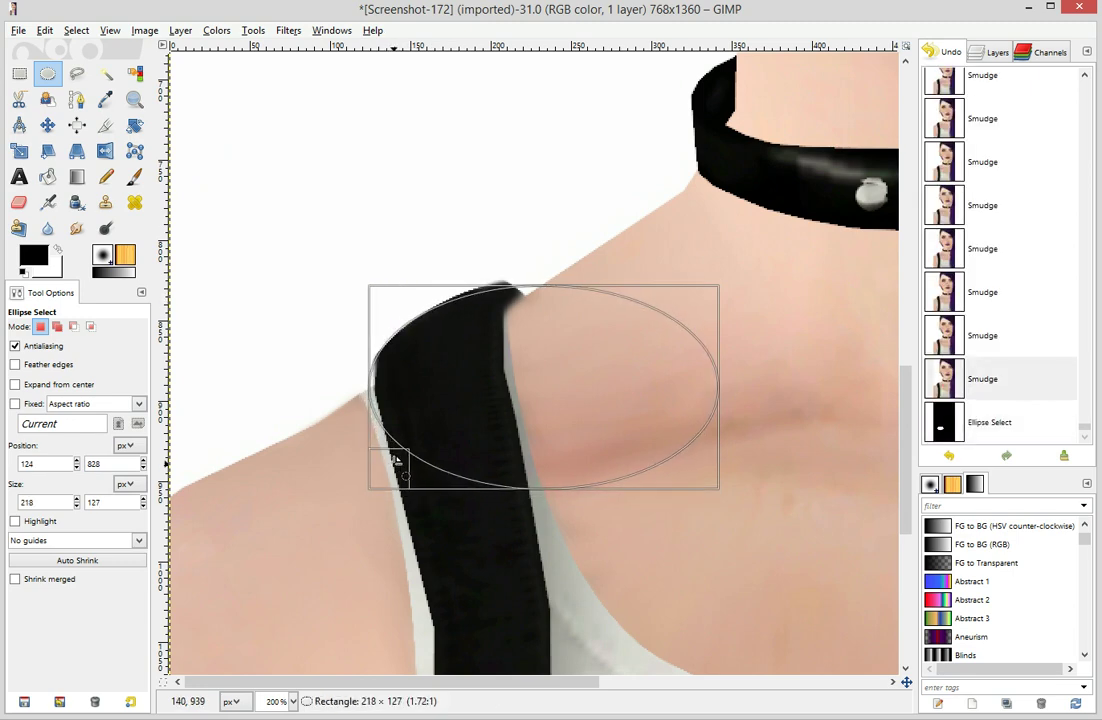
pyautogui.click(88, 233)
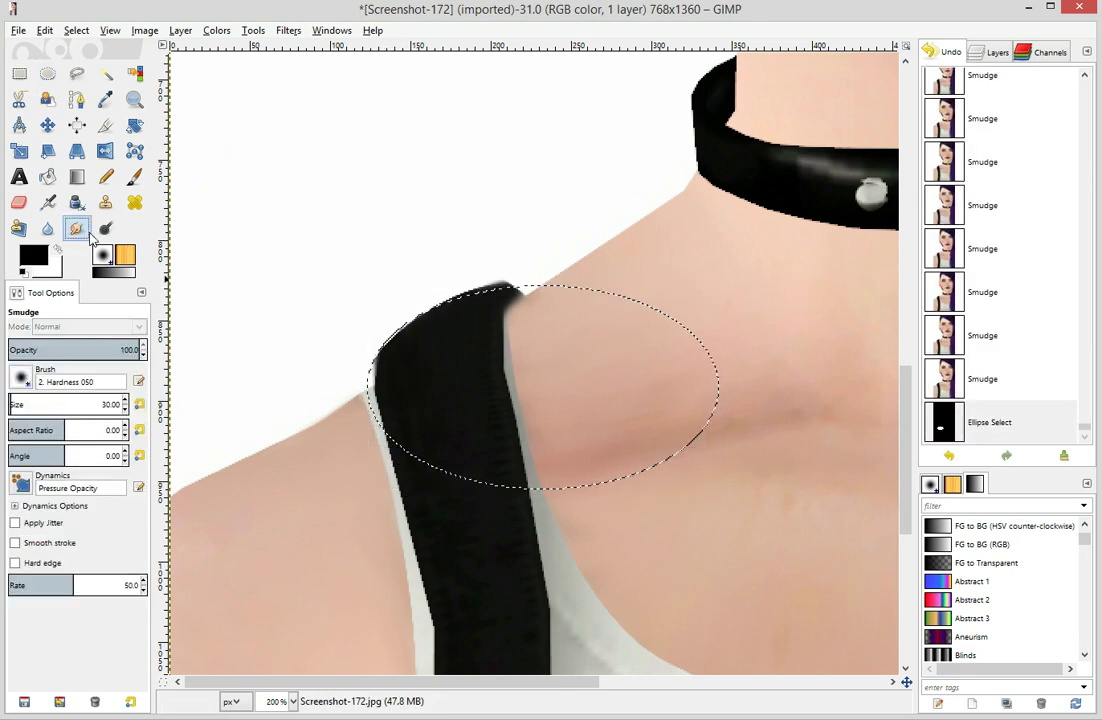
pyautogui.moveTo(393, 385)
pyautogui.mouseDown()
pyautogui.moveTo(399, 400)
pyautogui.moveTo(408, 378)
pyautogui.moveTo(401, 391)
pyautogui.mouseUp()
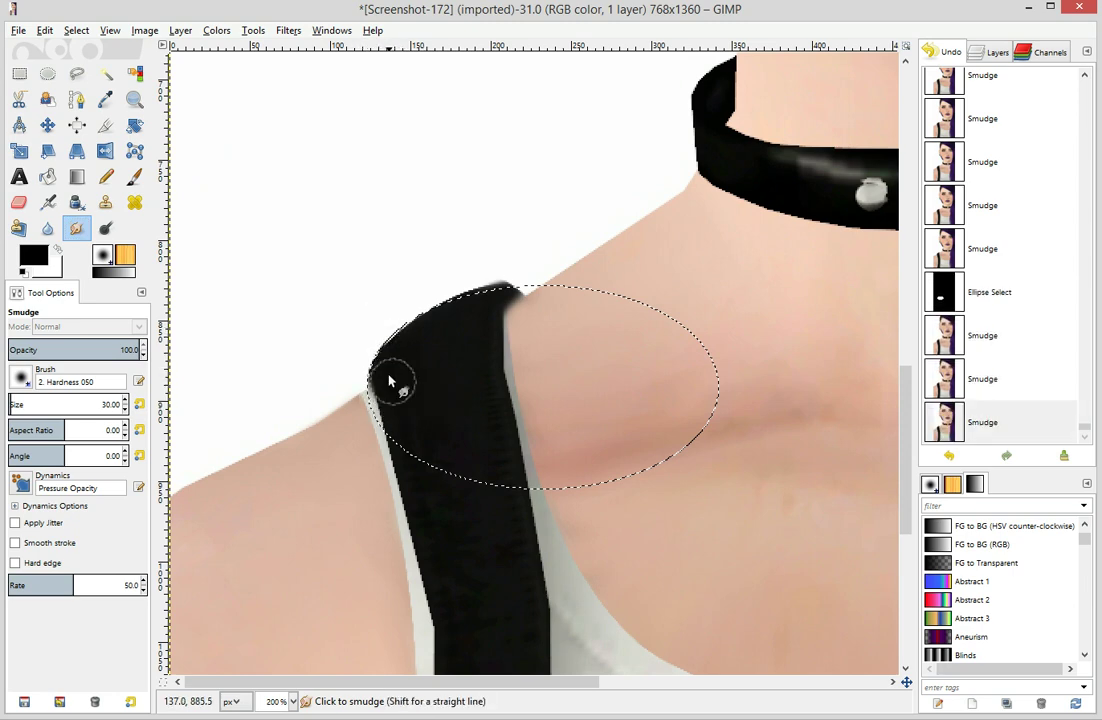
# Try a new elliptical selection about 252 × 418 px beside the strap, and discard it
pyautogui.click(48, 73)
pyautogui.hotkey('ctrl', 'shift', 'a')
pyautogui.moveTo(301, 150); pyautogui.dragTo(706, 716)
pyautogui.scroll(-7, 484, 467)
pyautogui.scroll(5, 474, 430)
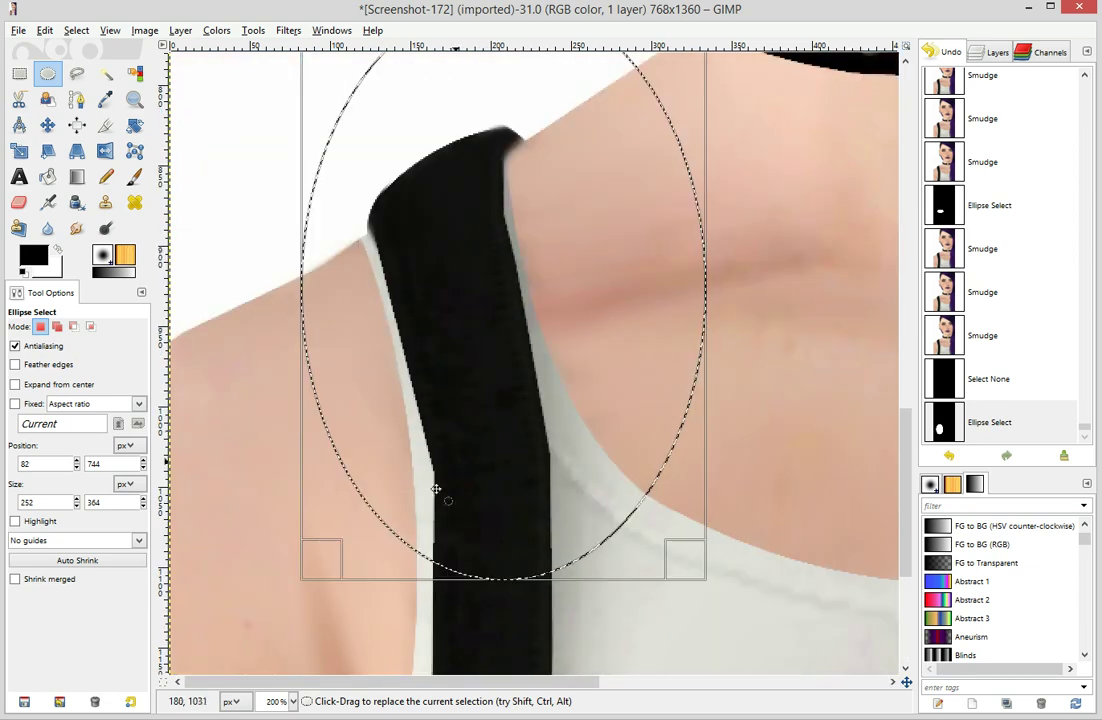
pyautogui.moveTo(475, 575); pyautogui.dragTo(475, 667)
pyautogui.moveTo(396, 449); pyautogui.dragTo(470, 474)
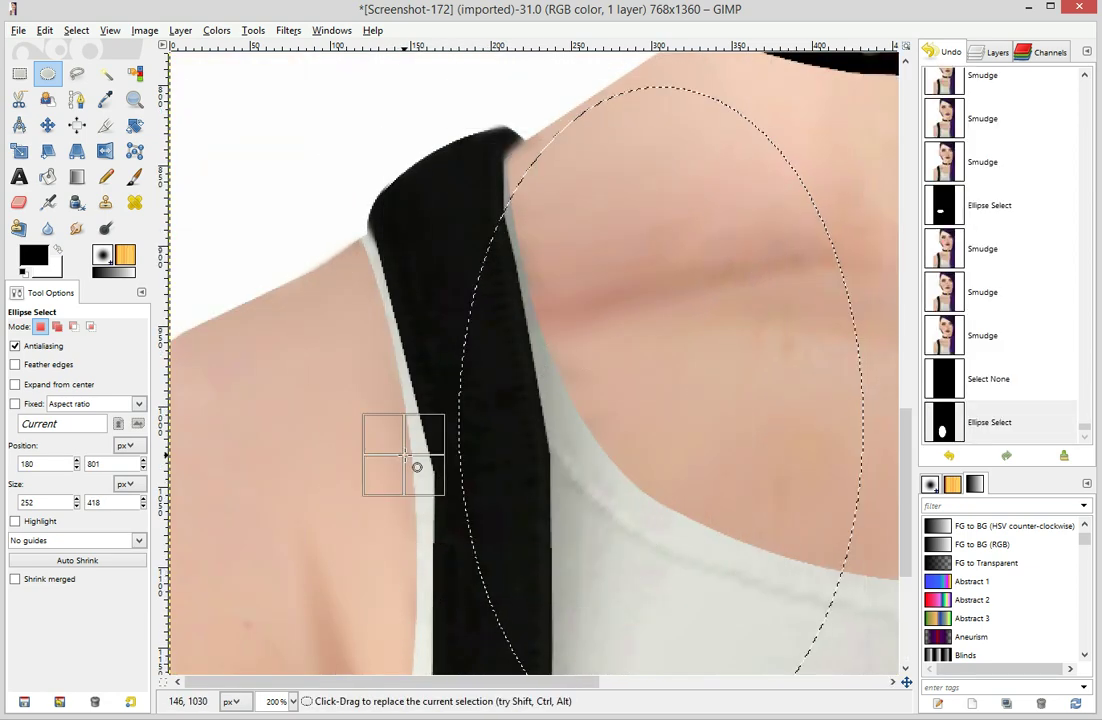
pyautogui.click(418, 462)
# Draw a tall ellipse over the arm and position its curved edge along the strap's outer side
pyautogui.moveTo(337, 202); pyautogui.dragTo(730, 535)
pyautogui.moveTo(438, 401); pyautogui.dragTo(463, 302)
pyautogui.moveTo(418, 425); pyautogui.dragTo(552, 676)
pyautogui.moveTo(490, 386); pyautogui.dragTo(514, 290)
pyautogui.moveTo(400, 532); pyautogui.dragTo(475, 595)
pyautogui.moveTo(627, 350); pyautogui.dragTo(281, 528)
# Smudge the junction of the shoulder and the strap's outer corner within the selection, rolling back the last stroke
pyautogui.click(76, 228)
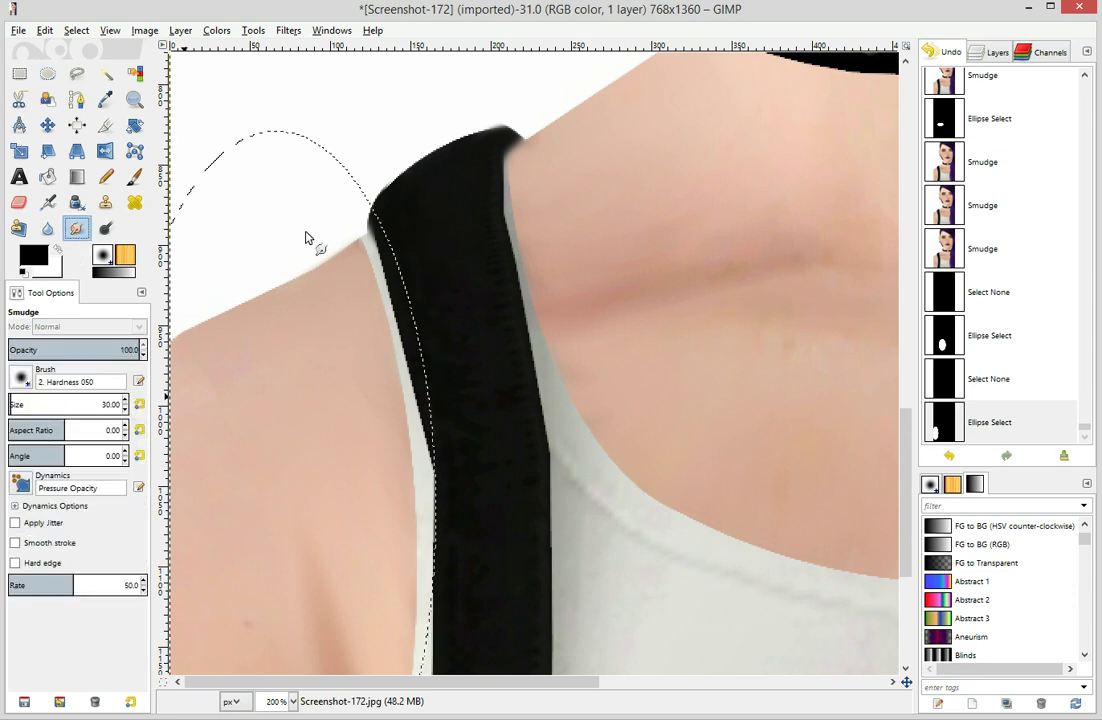
pyautogui.moveTo(366, 241); pyautogui.dragTo(365, 244)
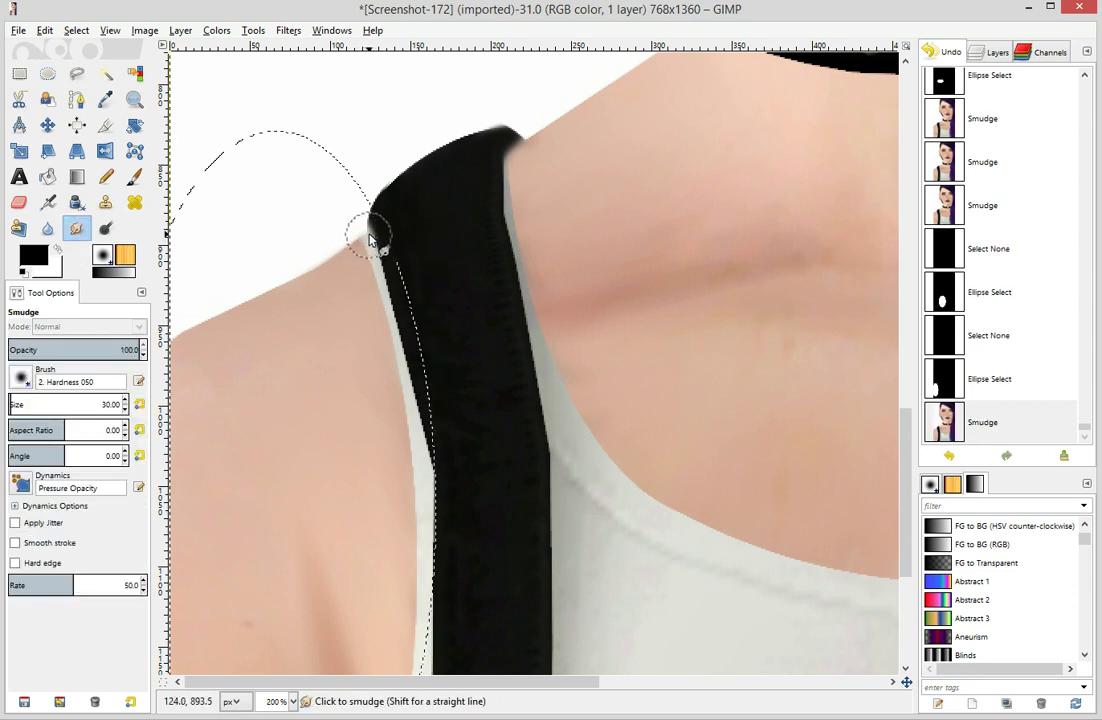
pyautogui.click(370, 230)
pyautogui.click(1028, 380)
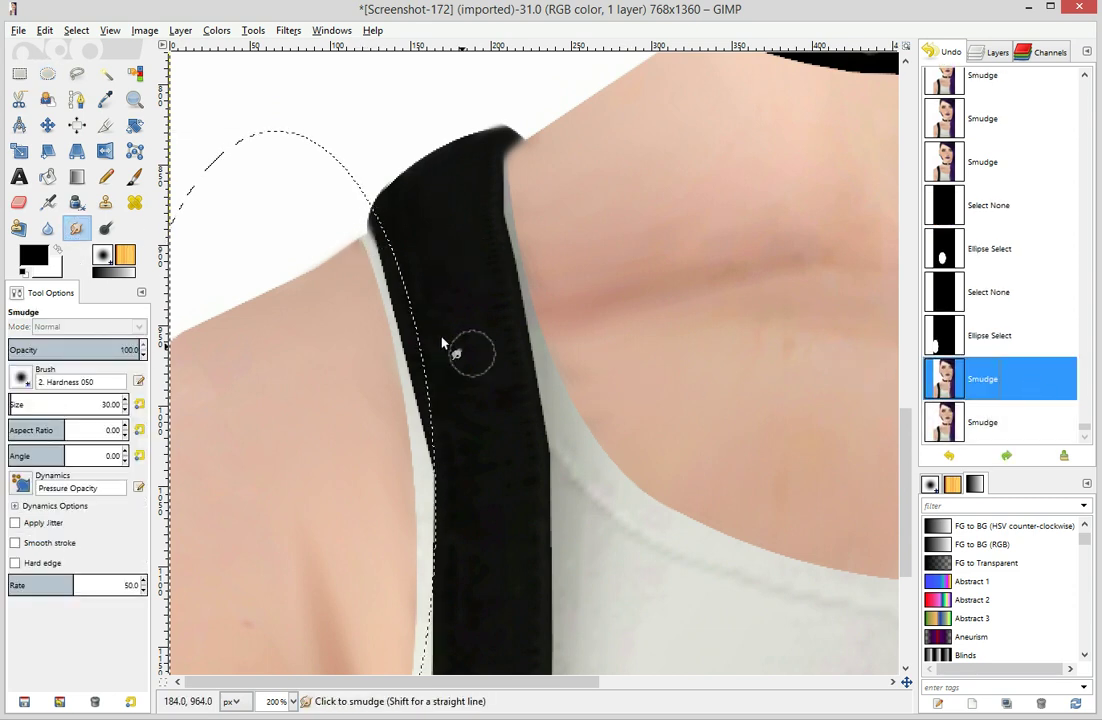
# Curve the strap's outer side by smudging the light trim along the selection edge, rolling back unwanted strokes
pyautogui.moveTo(377, 260)
pyautogui.mouseDown()
pyautogui.moveTo(382, 230)
pyautogui.moveTo(377, 256)
pyautogui.moveTo(410, 279)
pyautogui.mouseUp()
pyautogui.moveTo(386, 258)
pyautogui.mouseDown()
pyautogui.moveTo(413, 310)
pyautogui.moveTo(381, 280)
pyautogui.moveTo(403, 313)
pyautogui.moveTo(360, 260)
pyautogui.moveTo(386, 273)
pyautogui.moveTo(414, 332)
pyautogui.mouseUp()
pyautogui.click(1033, 387)
pyautogui.moveTo(402, 310)
pyautogui.mouseDown()
pyautogui.moveTo(420, 338)
pyautogui.moveTo(417, 381)
pyautogui.mouseUp()
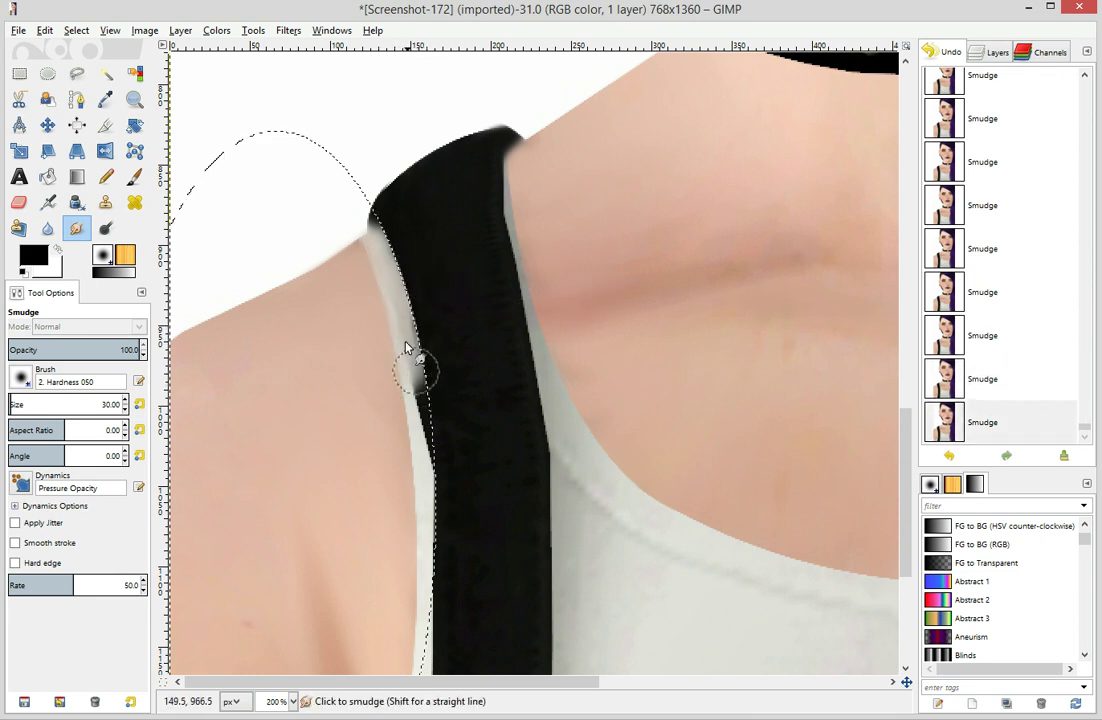
pyautogui.moveTo(429, 470); pyautogui.dragTo(425, 371)
pyautogui.moveTo(425, 446); pyautogui.dragTo(408, 329)
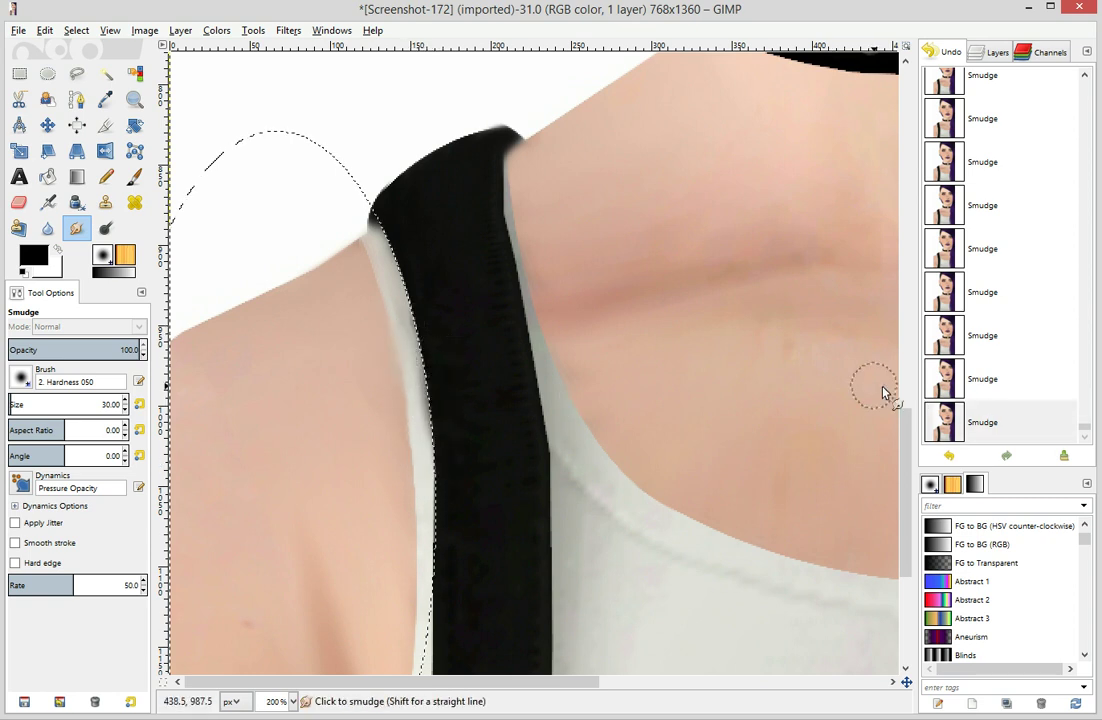
pyautogui.click(1008, 337)
pyautogui.moveTo(420, 438); pyautogui.dragTo(424, 347)
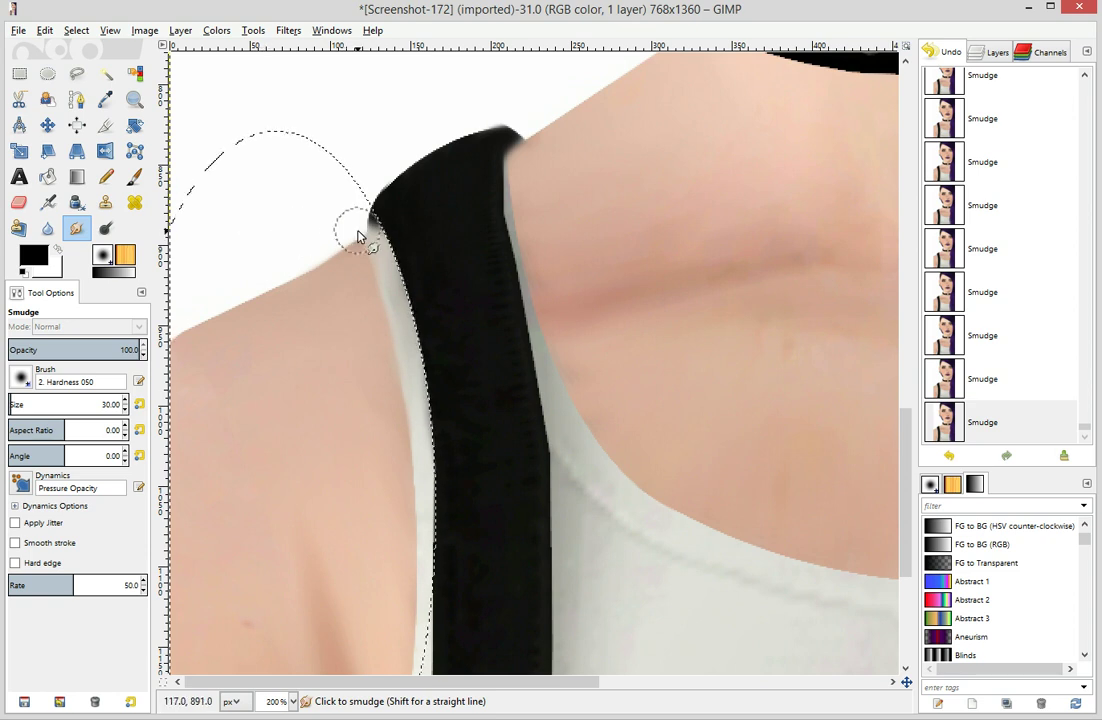
# Draw an elliptical selection about 197 × 183 px over the background, with its curved edge against the strap's outer corner
pyautogui.click(47, 74)
pyautogui.click(255, 155)
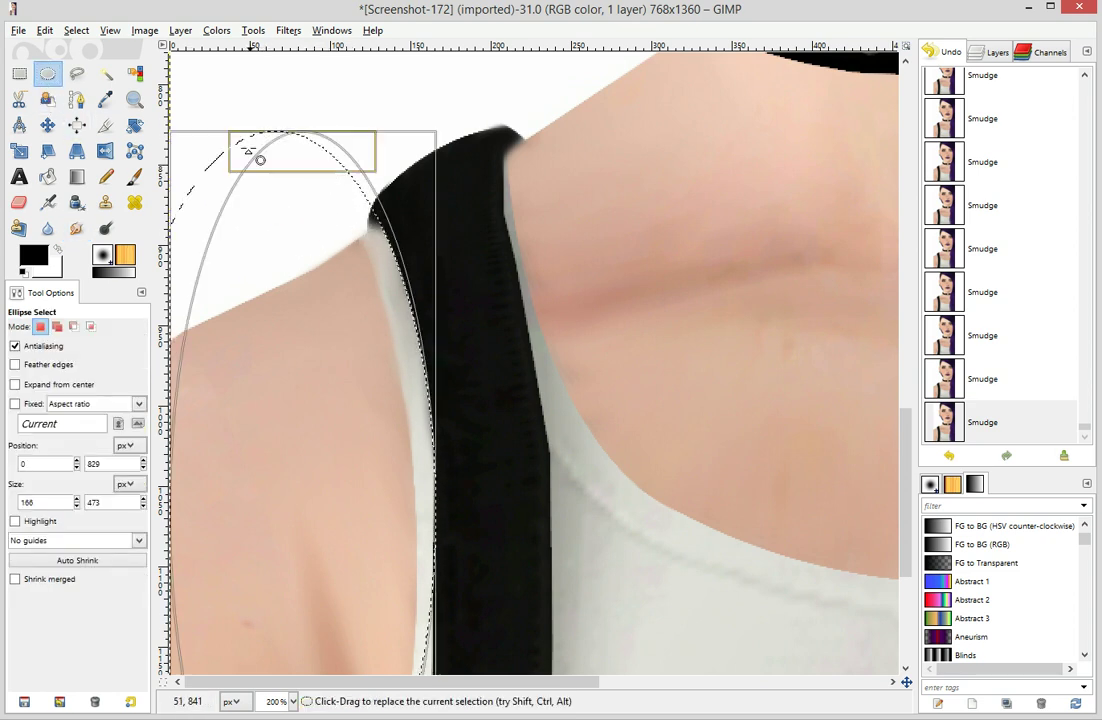
pyautogui.moveTo(238, 145)
pyautogui.mouseDown()
pyautogui.moveTo(252, 113)
pyautogui.moveTo(574, 396)
pyautogui.mouseUp()
pyautogui.moveTo(453, 344); pyautogui.dragTo(280, 238)
pyautogui.scroll(2, 499, 243)
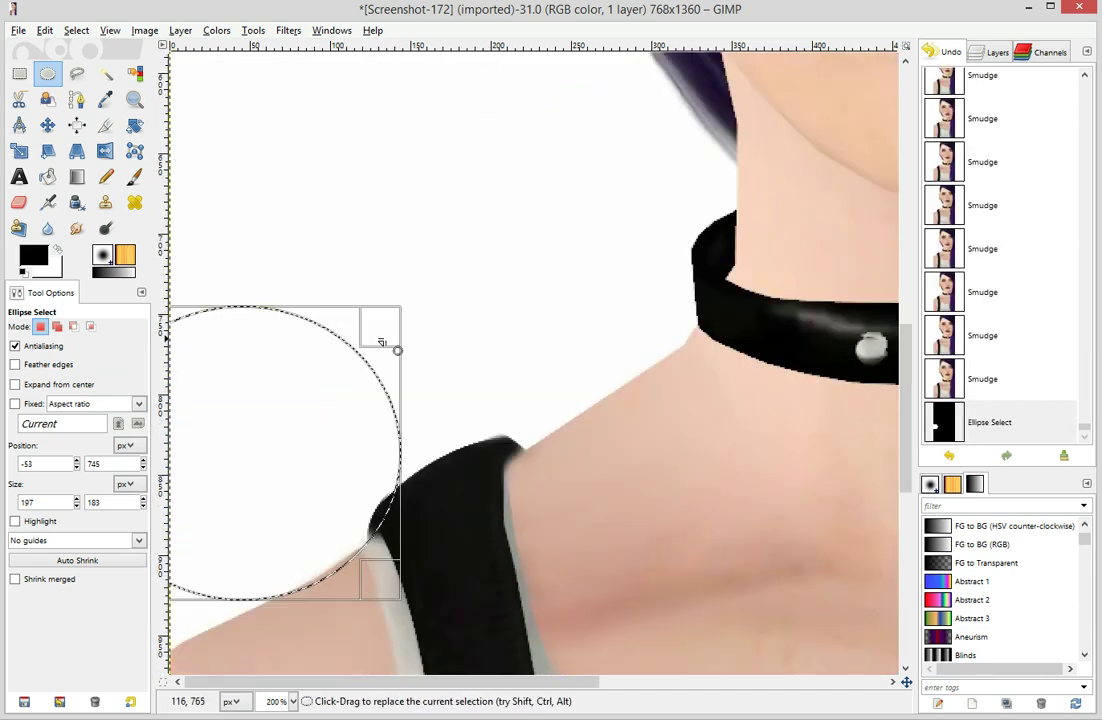
pyautogui.scroll(-1, 435, 332)
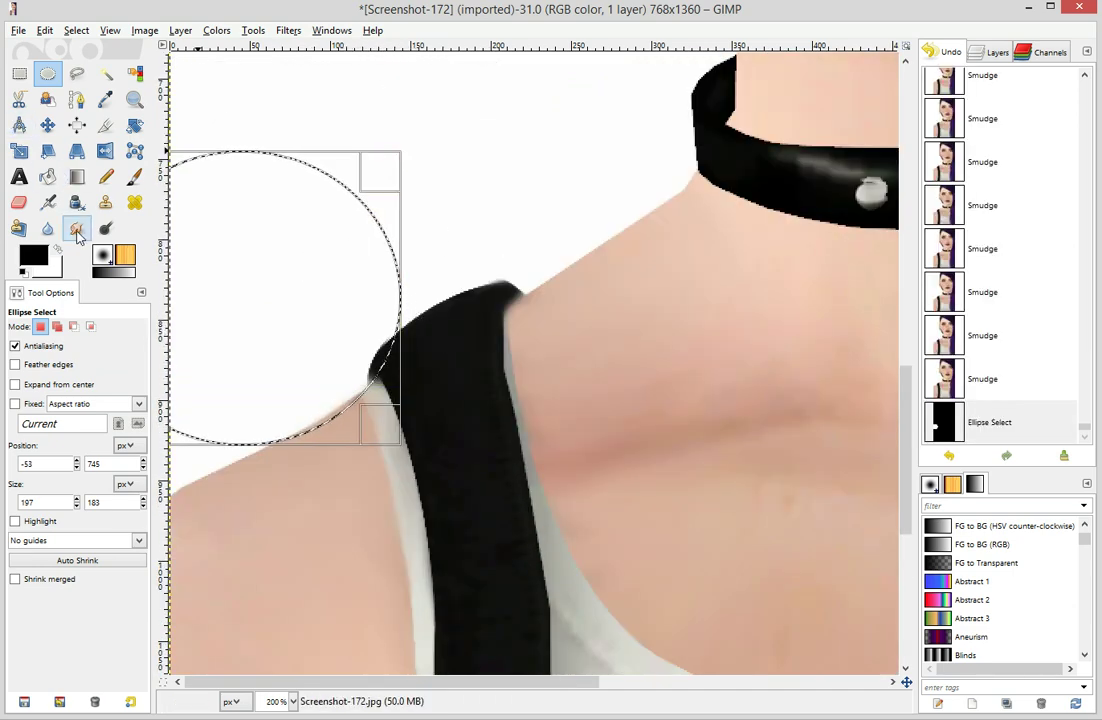
# Smudge the strap's outer corner back along the selection edge, rolling back the last stroke
pyautogui.click(76, 228)
pyautogui.moveTo(337, 382)
pyautogui.mouseDown()
pyautogui.moveTo(378, 376)
pyautogui.moveTo(330, 366)
pyautogui.moveTo(371, 350)
pyautogui.moveTo(354, 373)
pyautogui.moveTo(402, 343)
pyautogui.moveTo(354, 351)
pyautogui.moveTo(426, 321)
pyautogui.moveTo(335, 345)
pyautogui.moveTo(390, 410)
pyautogui.mouseUp()
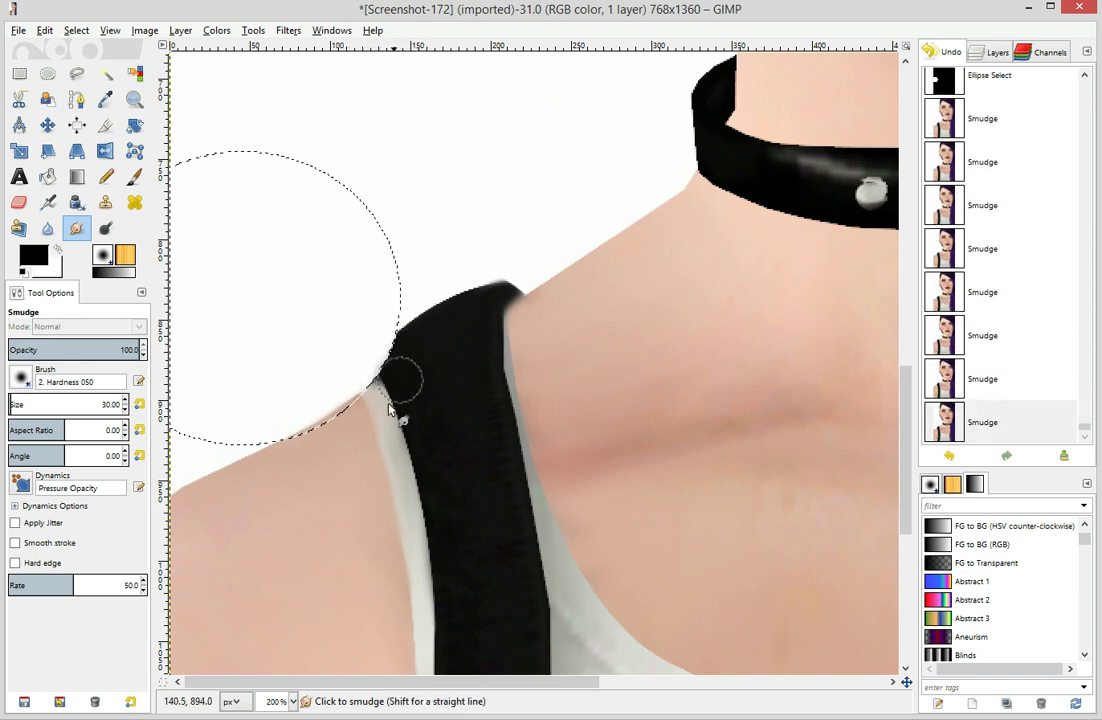
pyautogui.click(940, 412)
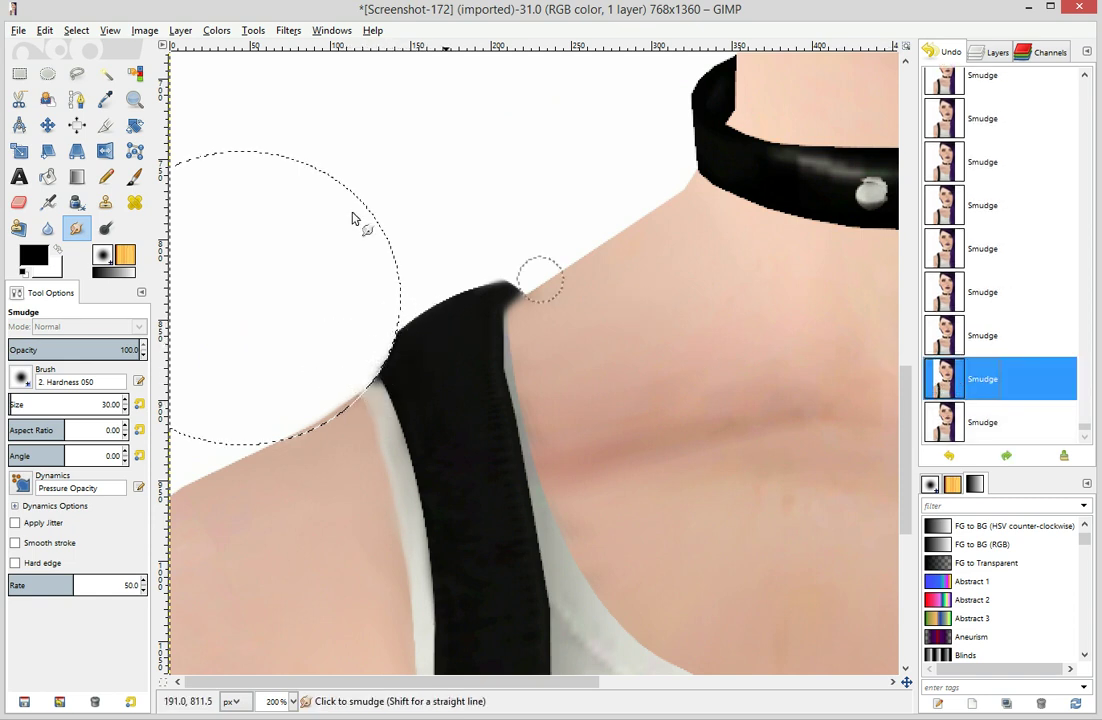
# Replace the selection with a near-circular ellipse about 235 × 234 px and align its upper edge with the strap's rounded top
pyautogui.click(47, 73)
pyautogui.click(451, 212)
pyautogui.moveTo(349, 162); pyautogui.dragTo(726, 541)
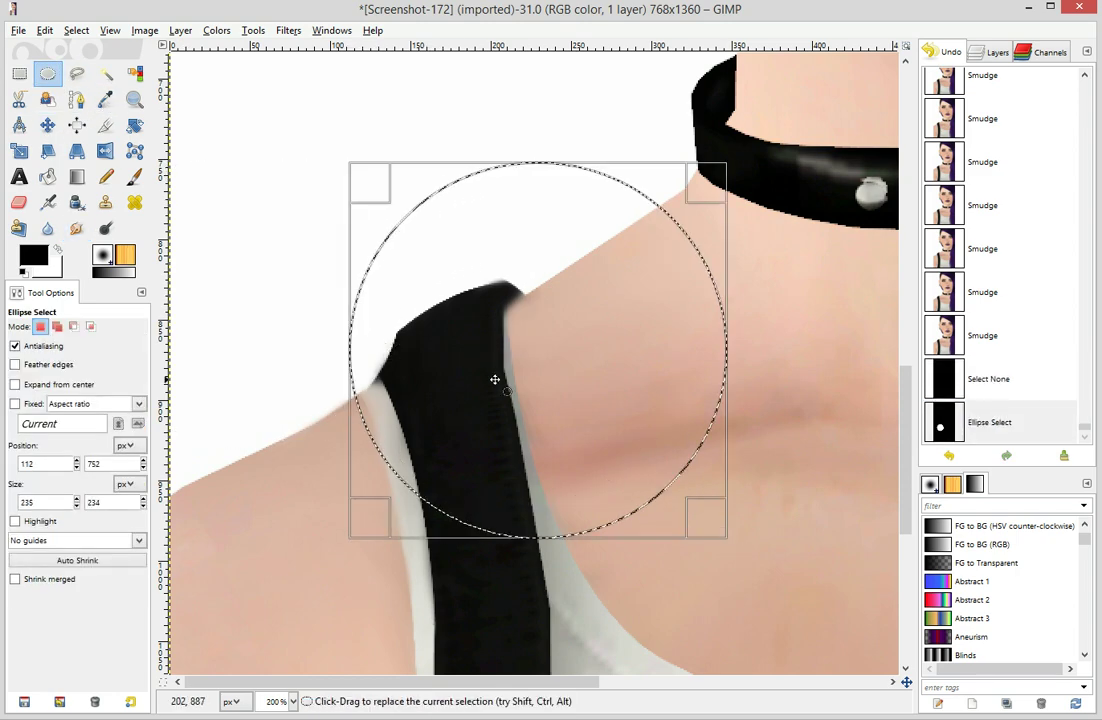
pyautogui.moveTo(494, 379); pyautogui.dragTo(501, 501)
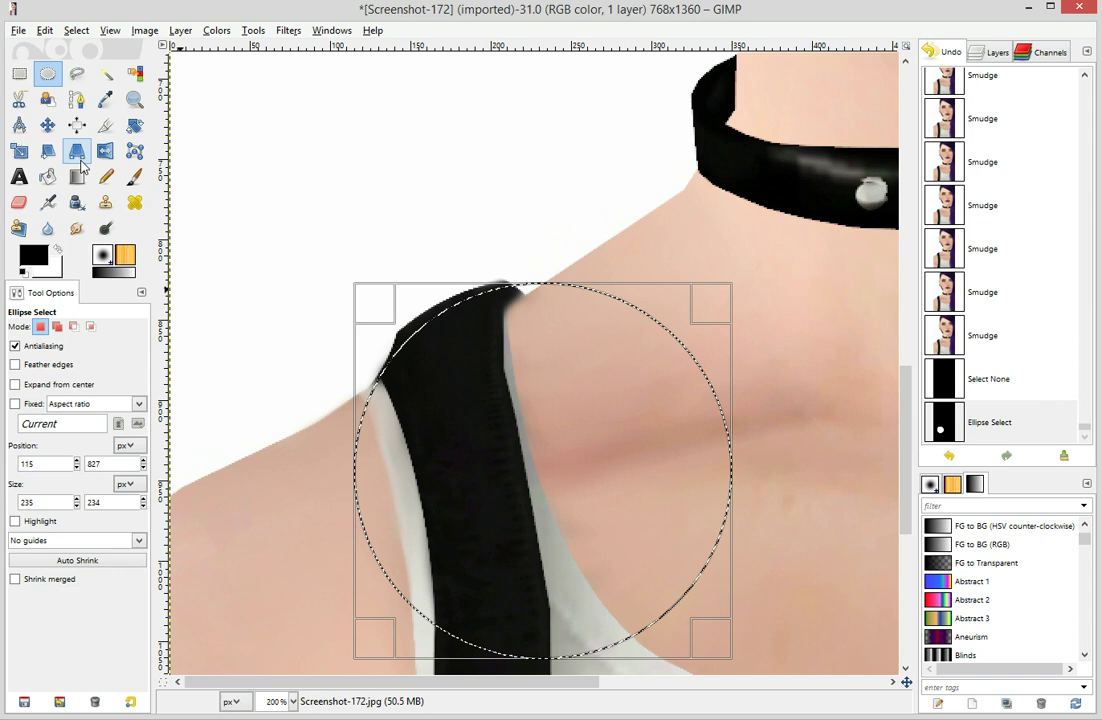
# Try smudging the strap's outer corner with the circular selection active, and roll back the strokes
pyautogui.click(76, 228)
pyautogui.moveTo(357, 368)
pyautogui.mouseDown()
pyautogui.moveTo(390, 352)
pyautogui.moveTo(389, 365)
pyautogui.moveTo(380, 360)
pyautogui.moveTo(413, 332)
pyautogui.mouseUp()
pyautogui.click(960, 370)
pyautogui.click(950, 335)
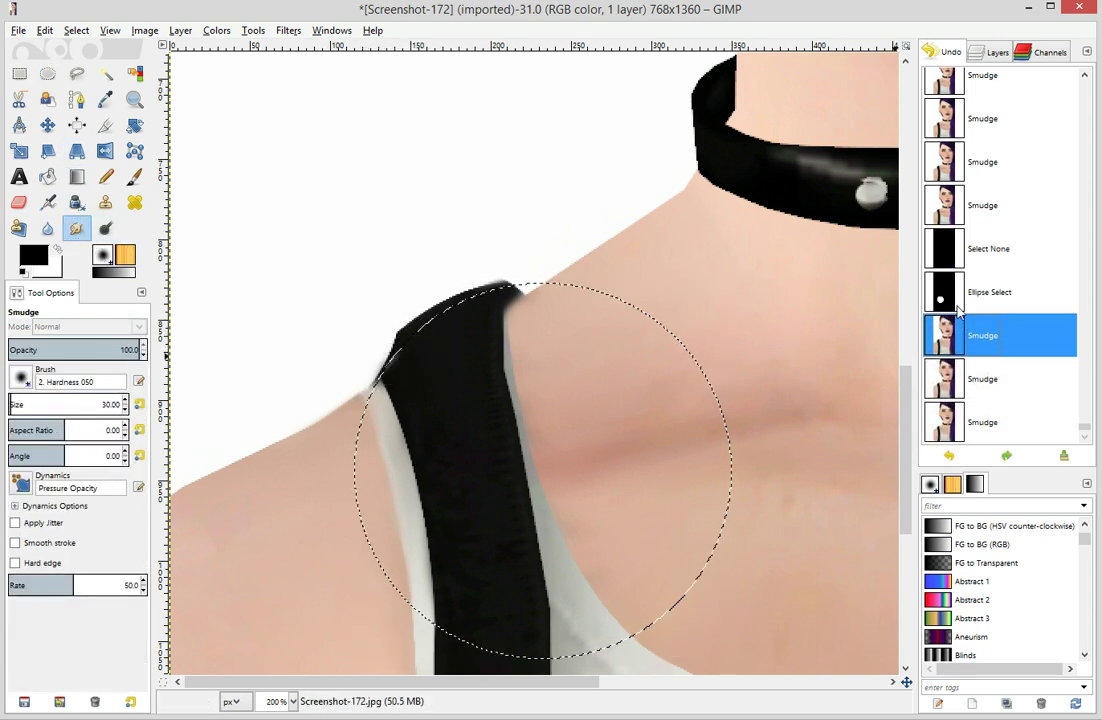
pyautogui.click(943, 252)
pyautogui.click(948, 291)
pyautogui.rightClick(614, 293)
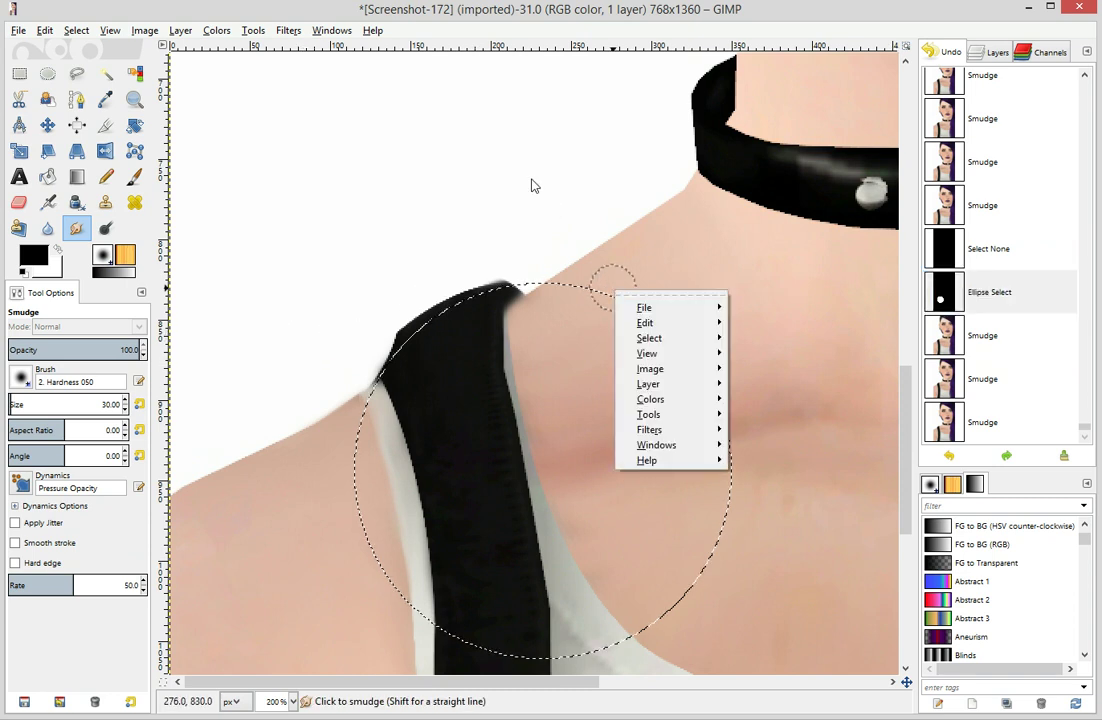
pyautogui.click(532, 183)
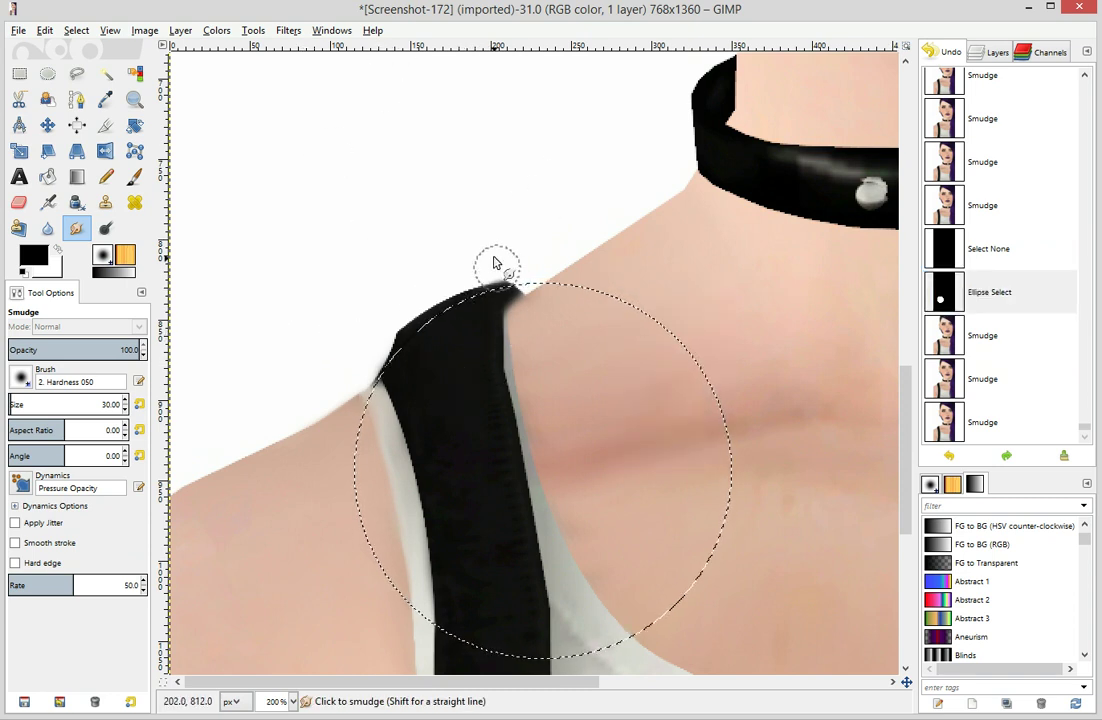
# Test the circular selection by smudging broadly across the strap, and roll back to the state before the strokes
pyautogui.moveTo(474, 196)
pyautogui.mouseDown()
pyautogui.moveTo(490, 418)
pyautogui.moveTo(450, 438)
pyautogui.mouseUp()
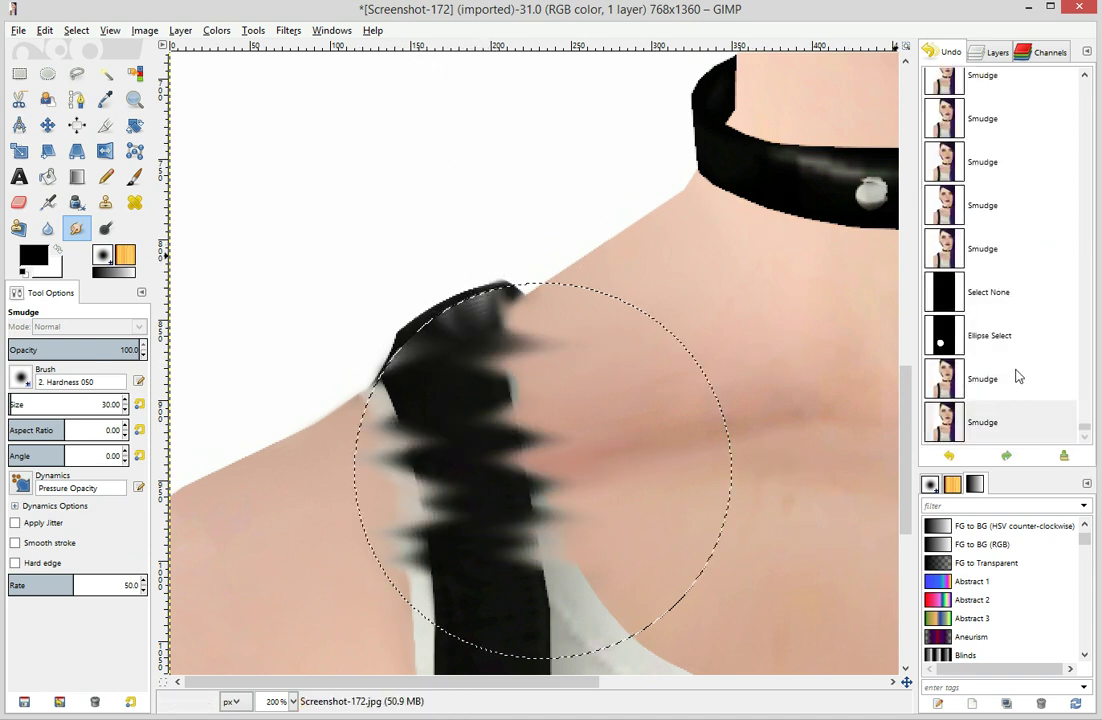
pyautogui.click(975, 292)
pyautogui.click(985, 335)
pyautogui.rightClick(303, 128)
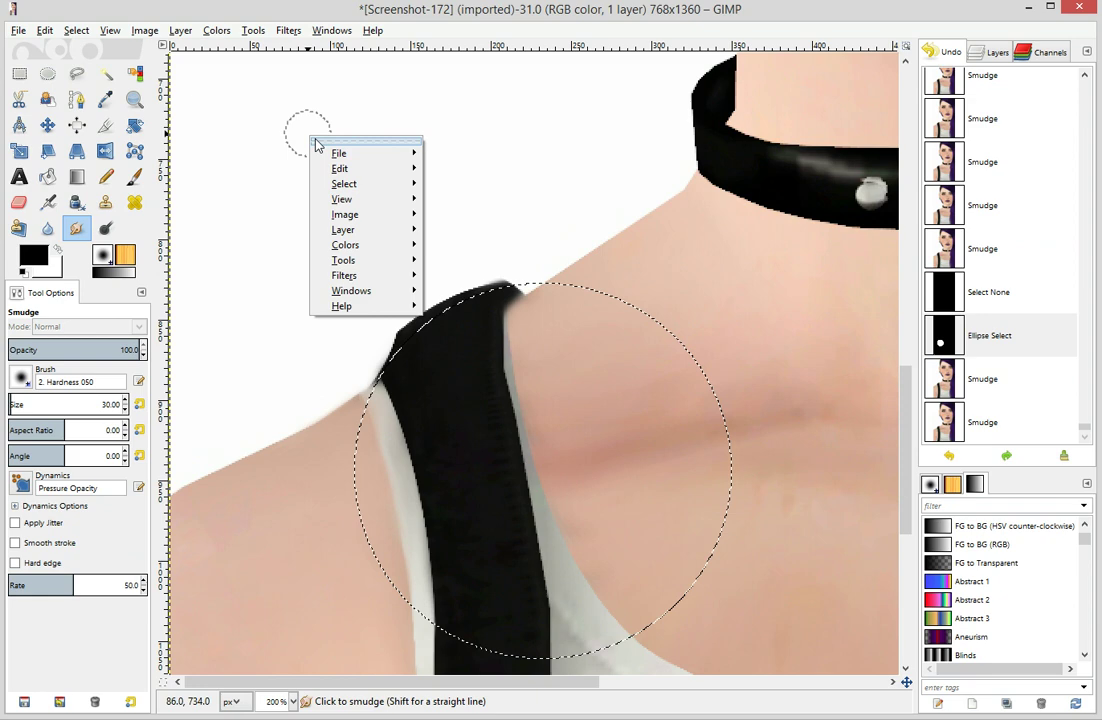
pyautogui.click(494, 186)
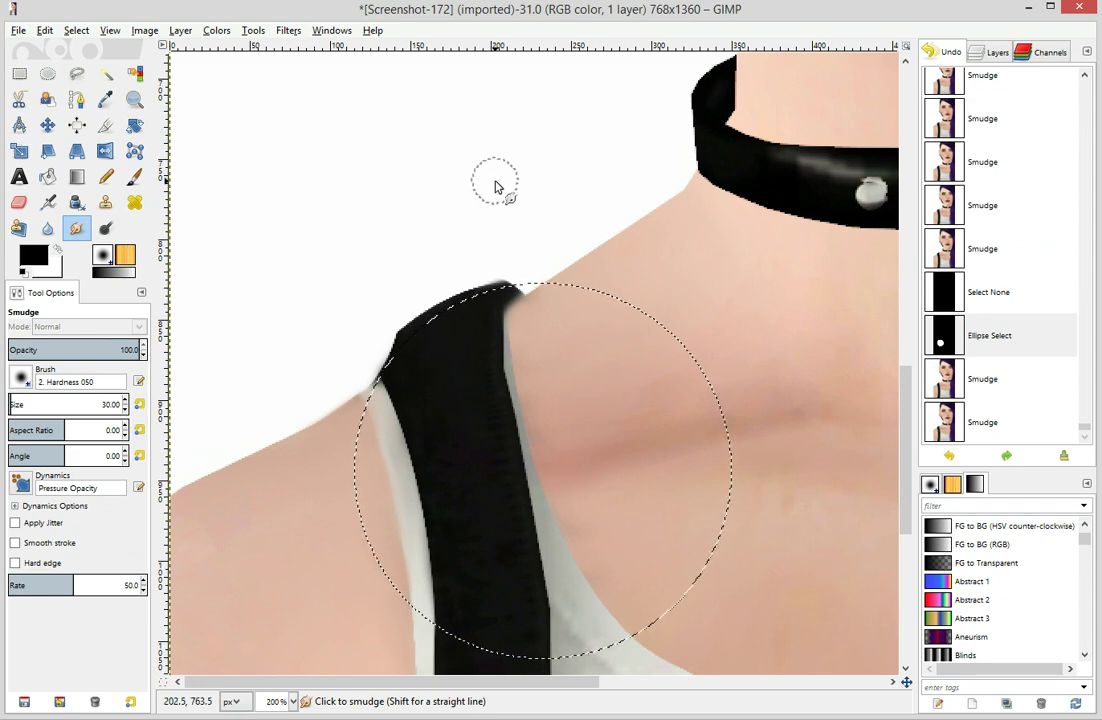
# Invert the circular selection around the strap
pyautogui.rightClick(498, 188)
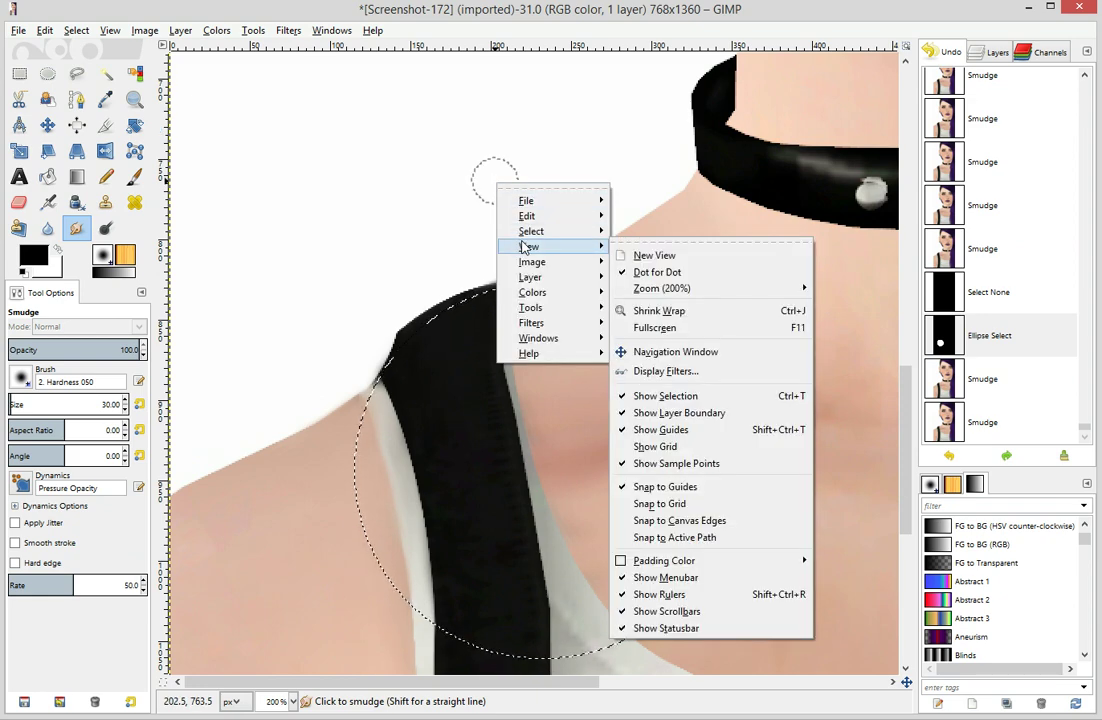
pyautogui.moveTo(530, 231)
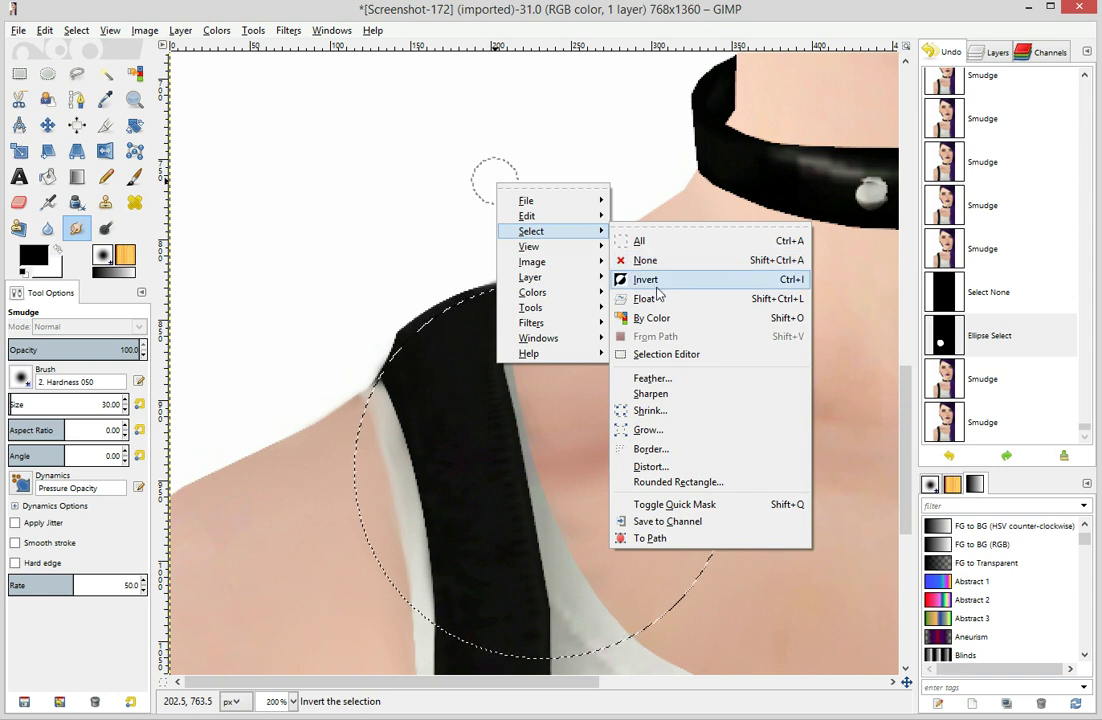
pyautogui.click(645, 280)
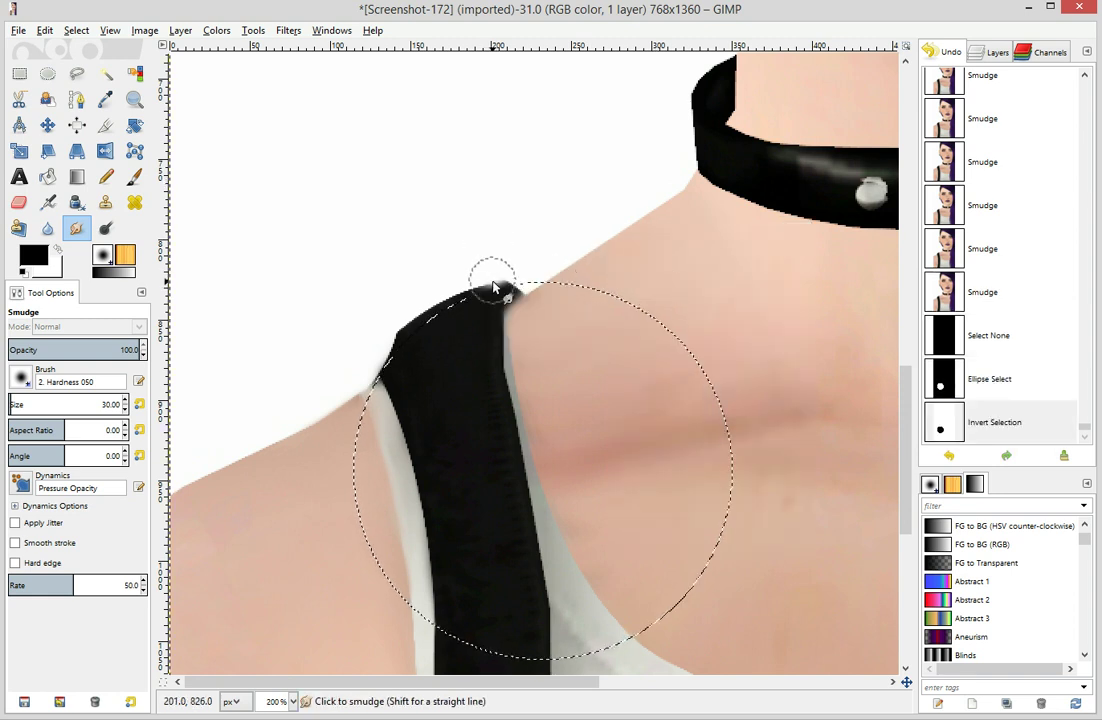
# Smudge the white background into the strap's top and outer edge until it follows the circular curve
pyautogui.moveTo(493, 287); pyautogui.dragTo(498, 298)
pyautogui.moveTo(508, 272)
pyautogui.mouseDown()
pyautogui.moveTo(514, 288)
pyautogui.moveTo(492, 298)
pyautogui.mouseUp()
pyautogui.moveTo(485, 258); pyautogui.dragTo(471, 308)
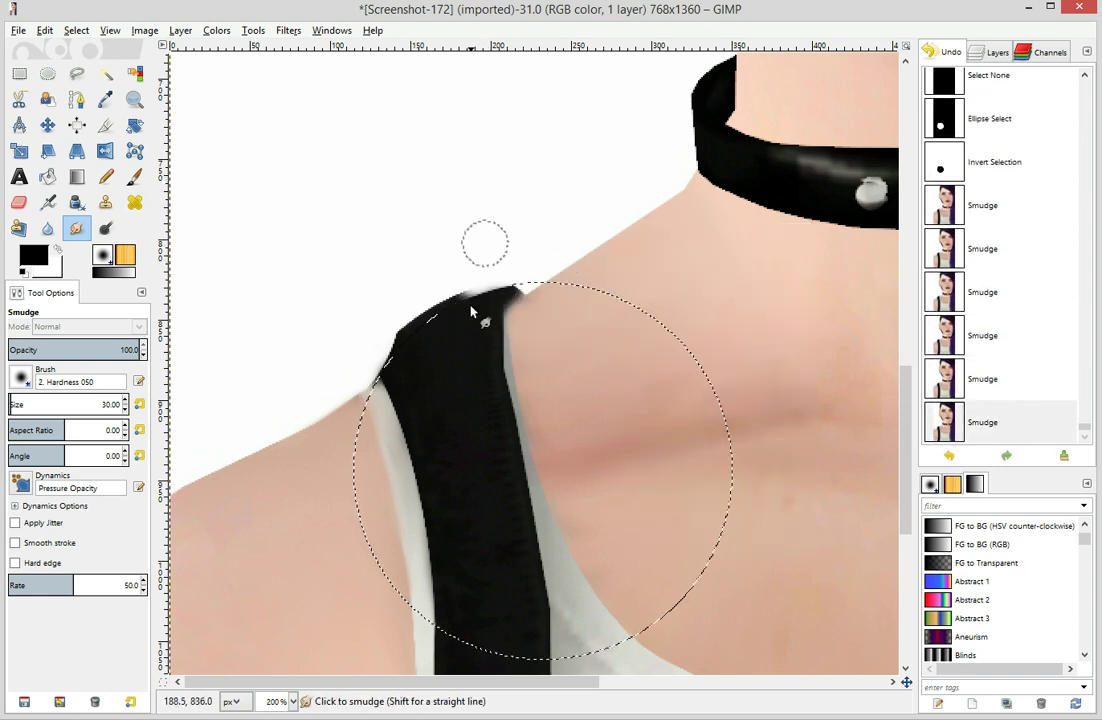
pyautogui.click(465, 319)
pyautogui.click(459, 325)
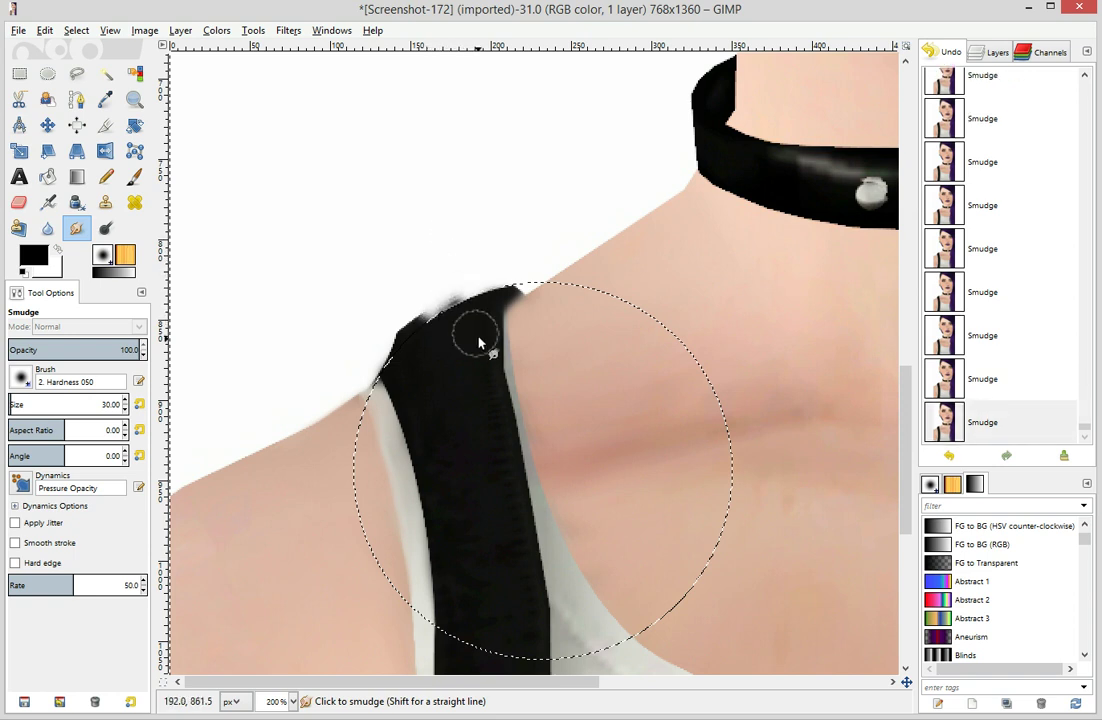
pyautogui.moveTo(406, 290)
pyautogui.mouseDown()
pyautogui.moveTo(449, 380)
pyautogui.moveTo(441, 407)
pyautogui.mouseUp()
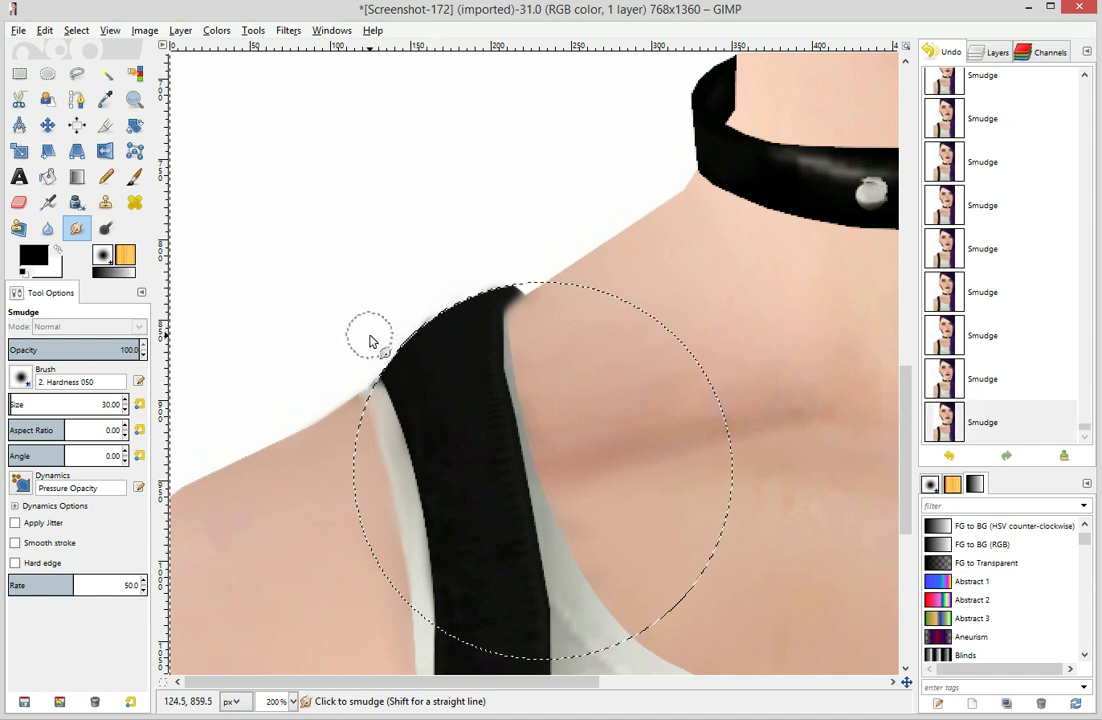
# Clear the selection to check the strap's edge, and roll back to the inverted circular selection
pyautogui.click(47, 73)
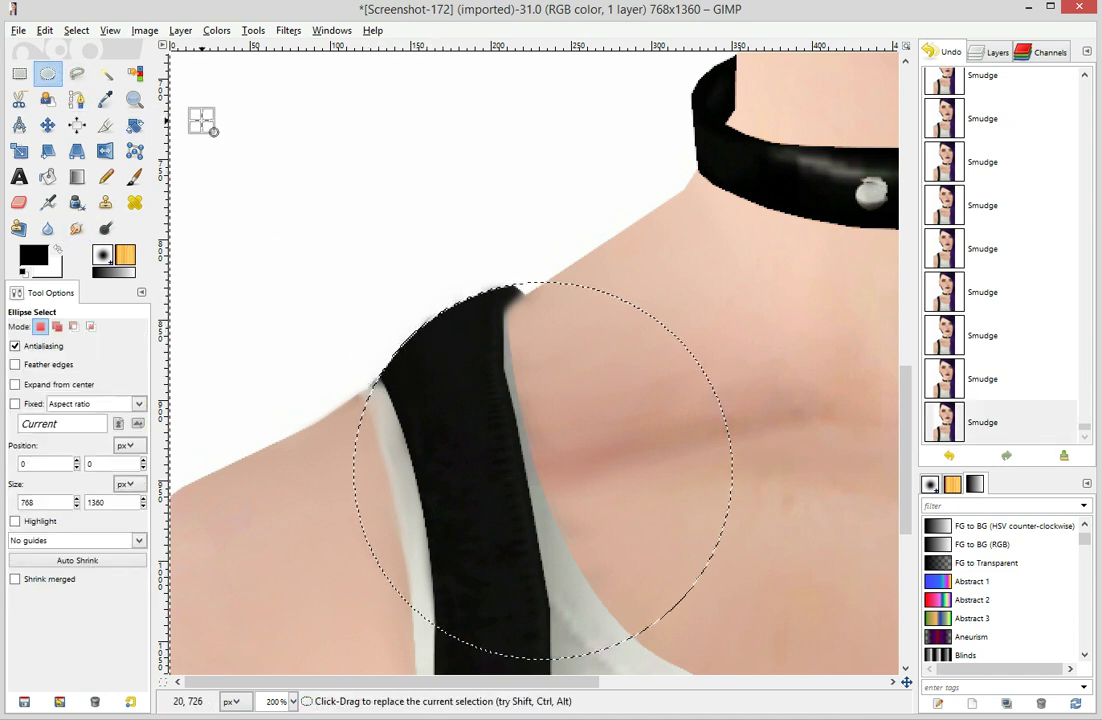
pyautogui.click(555, 338)
pyautogui.click(581, 386)
pyautogui.click(963, 387)
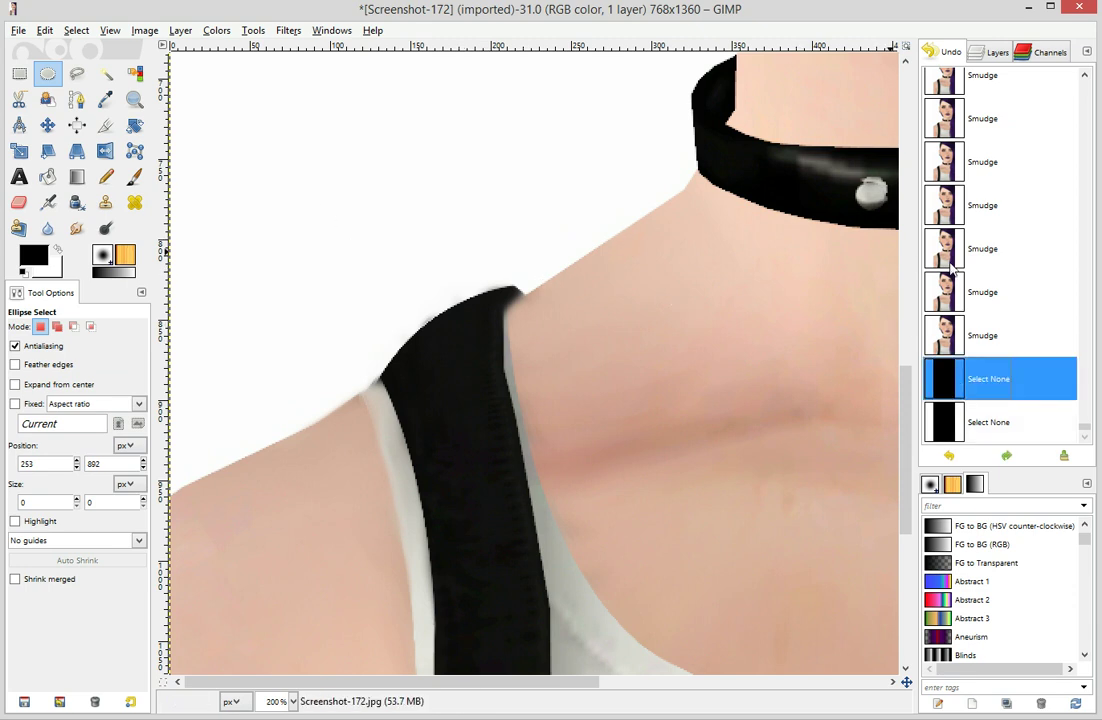
pyautogui.click(1010, 333)
# Set the Smudge brush size to 37 and smooth the remaining bumps along the strap's outer top edge
pyautogui.click(76, 228)
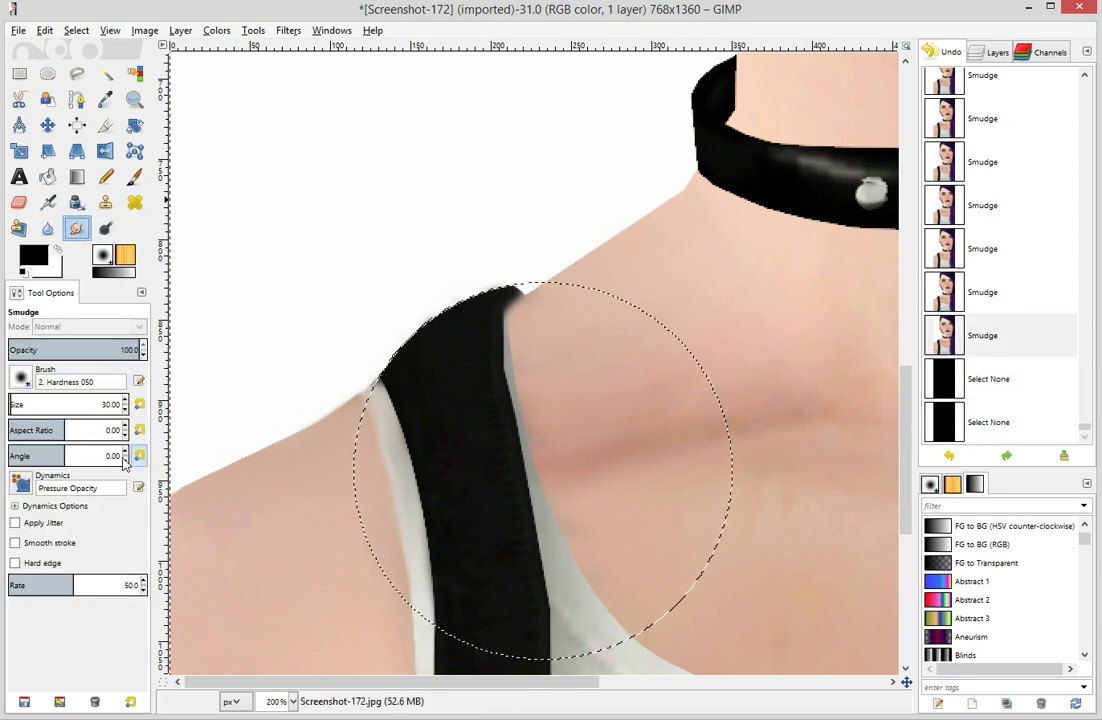
pyautogui.click(125, 401)
pyautogui.moveTo(420, 328); pyautogui.dragTo(453, 372)
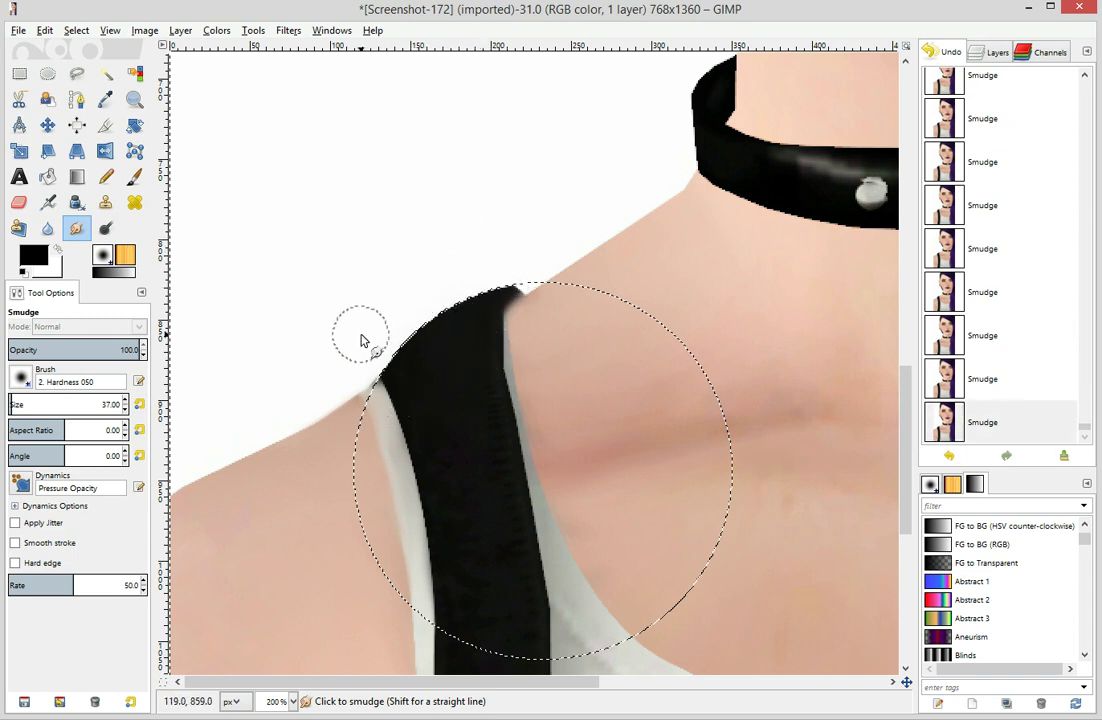
# Replace the selection with an ellipse about 234 × 182 px over the collarbone, its curved edge passing the strap's inner top corner
pyautogui.click(76, 74)
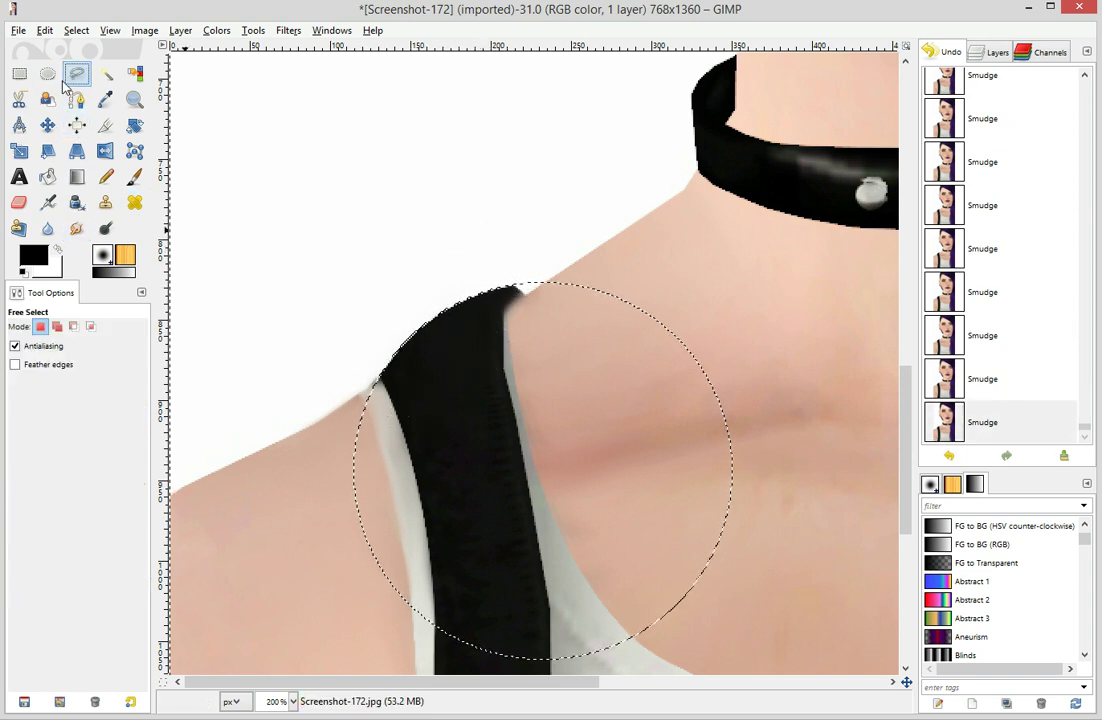
pyautogui.click(47, 74)
pyautogui.click(540, 326)
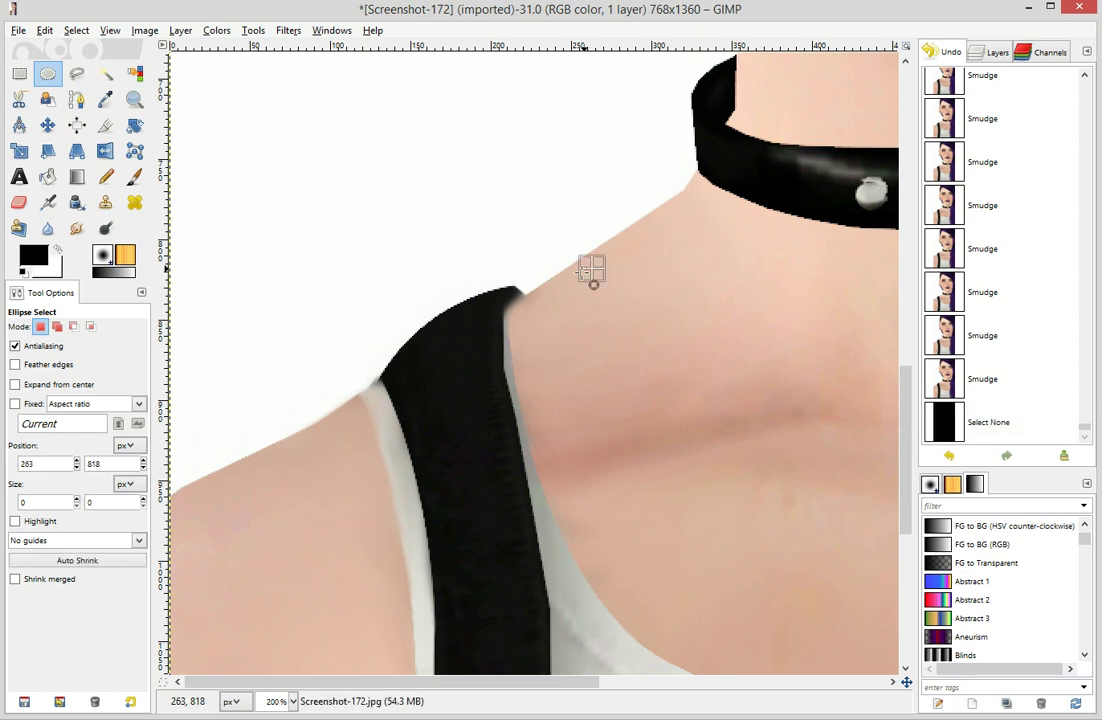
pyautogui.moveTo(584, 292); pyautogui.dragTo(512, 584)
pyautogui.moveTo(441, 443); pyautogui.dragTo(378, 441)
pyautogui.moveTo(568, 437); pyautogui.dragTo(731, 417)
pyautogui.moveTo(532, 460); pyautogui.dragTo(621, 428)
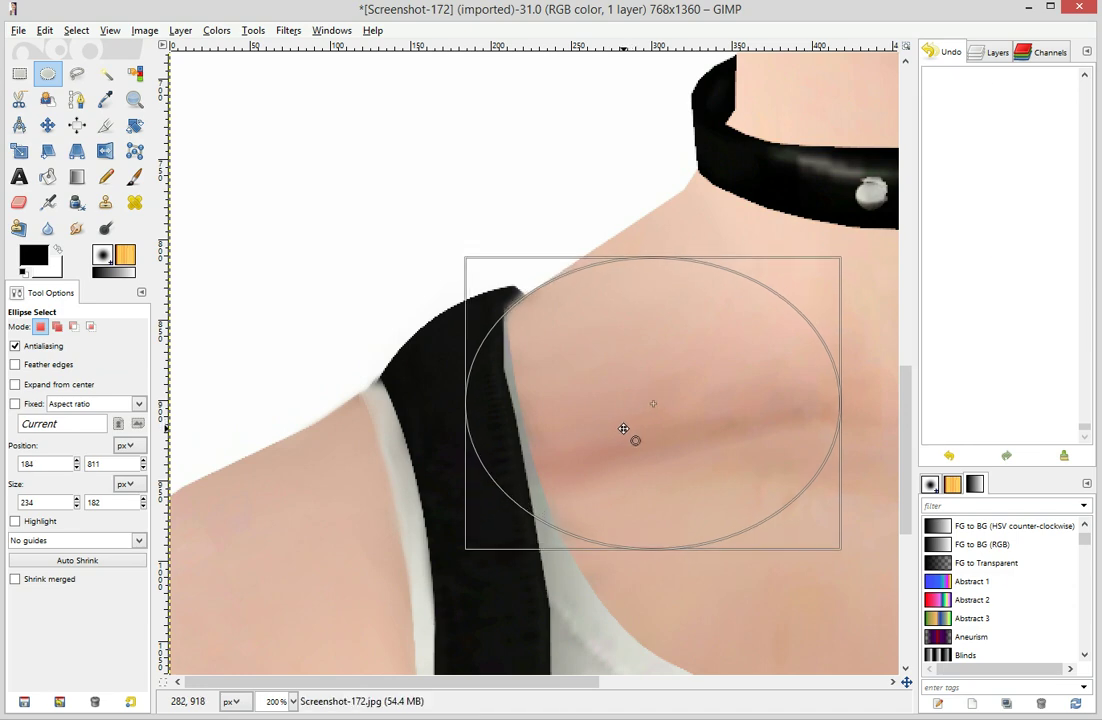
# Invert the elliptical selection over the collarbone
pyautogui.rightClick(370, 233)
pyautogui.moveTo(435, 281)
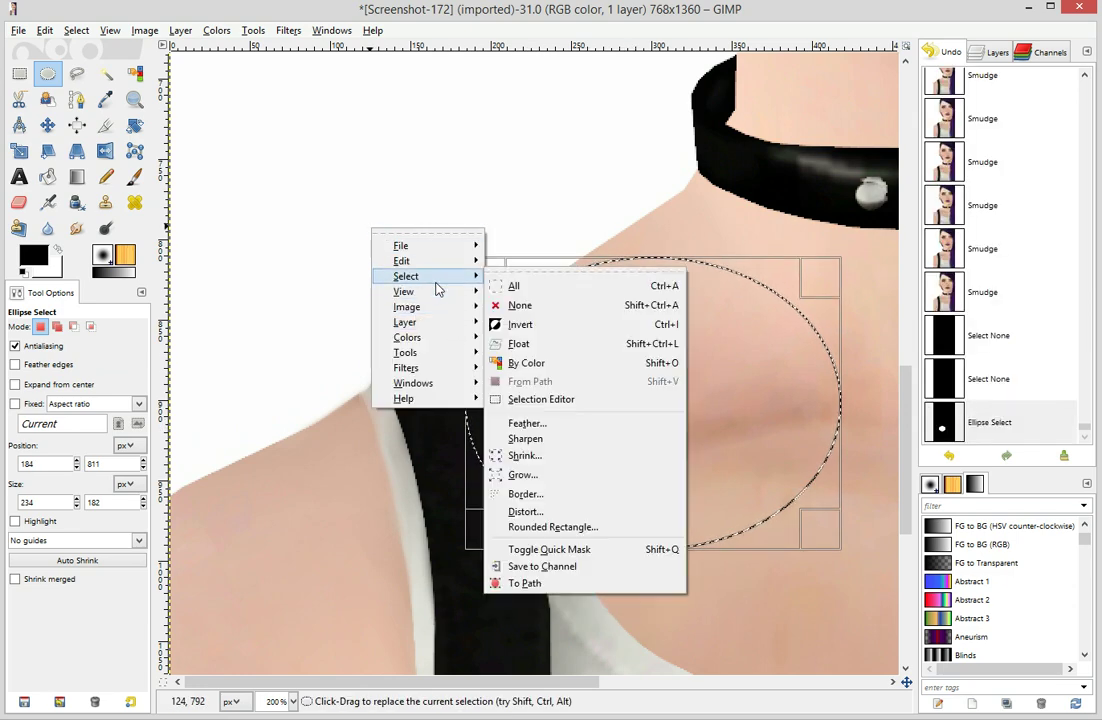
pyautogui.click(539, 323)
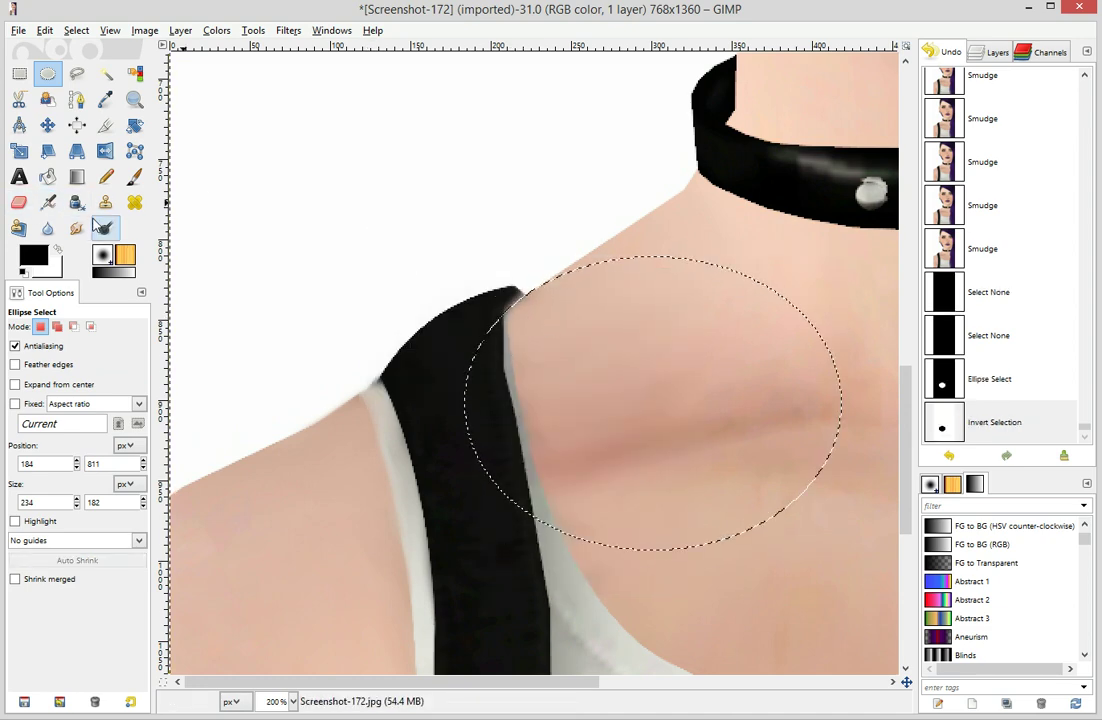
# Try smudging the strap's inner top corner with the size 37 brush, and undo the stroke
pyautogui.click(76, 228)
pyautogui.click(507, 310)
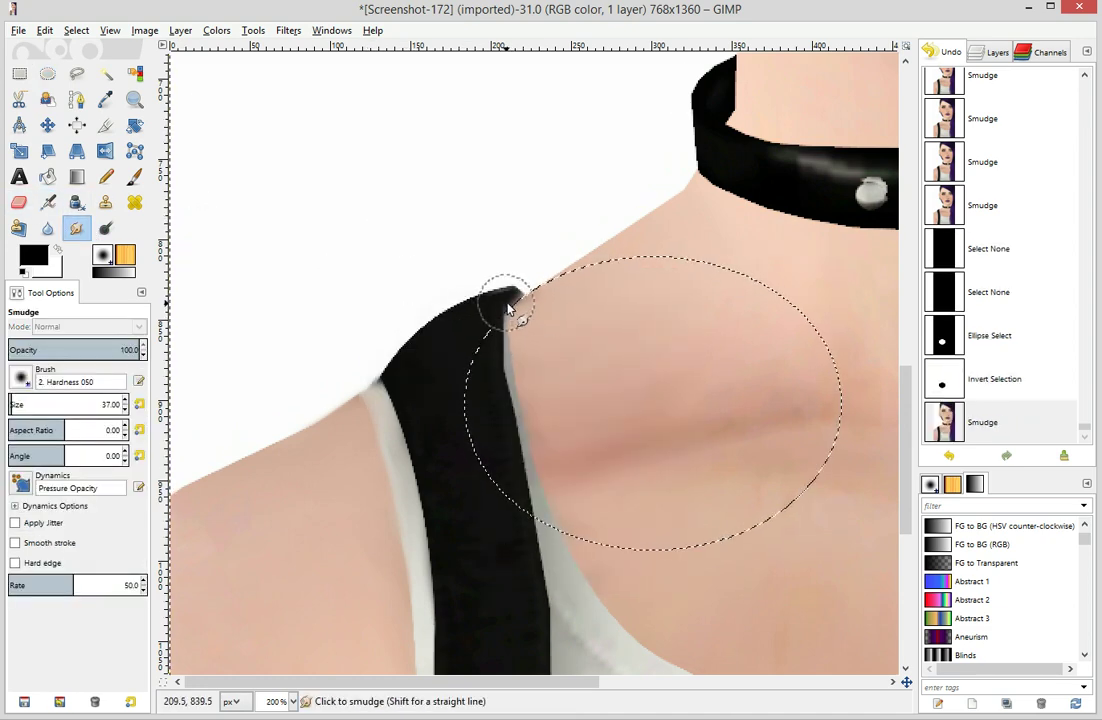
pyautogui.click(990, 378)
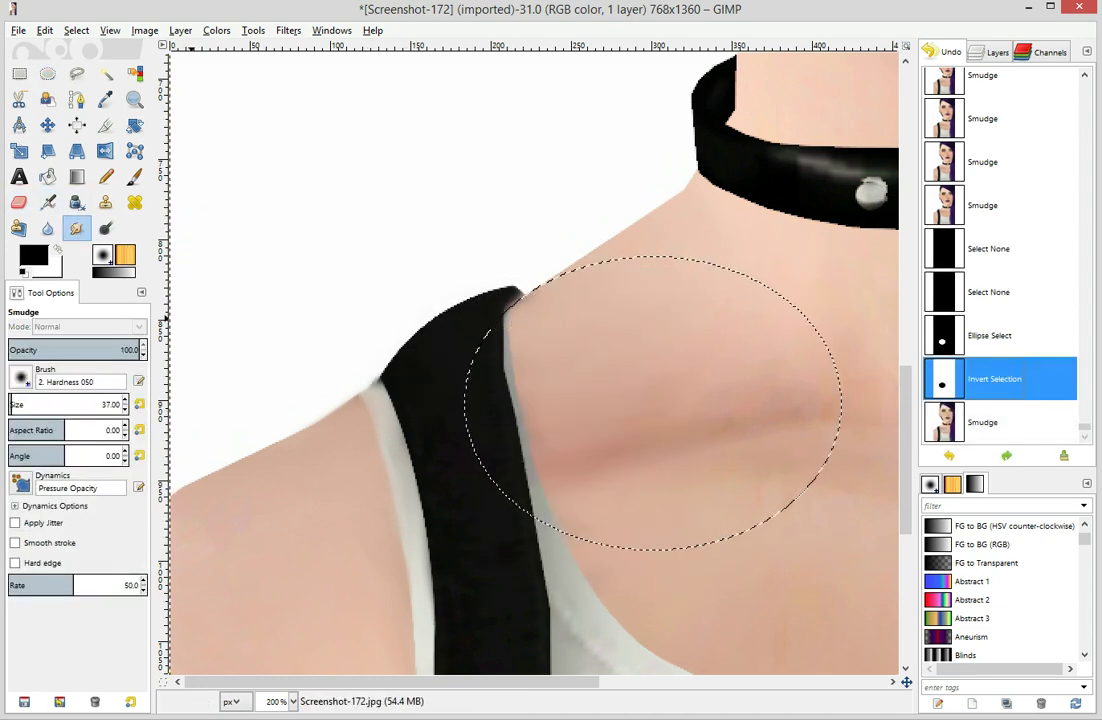
# Reduce the Smudge brush size to 9 and smudge the strap's inner top corner cleanly up to the elliptical selection edge
pyautogui.click(125, 409)
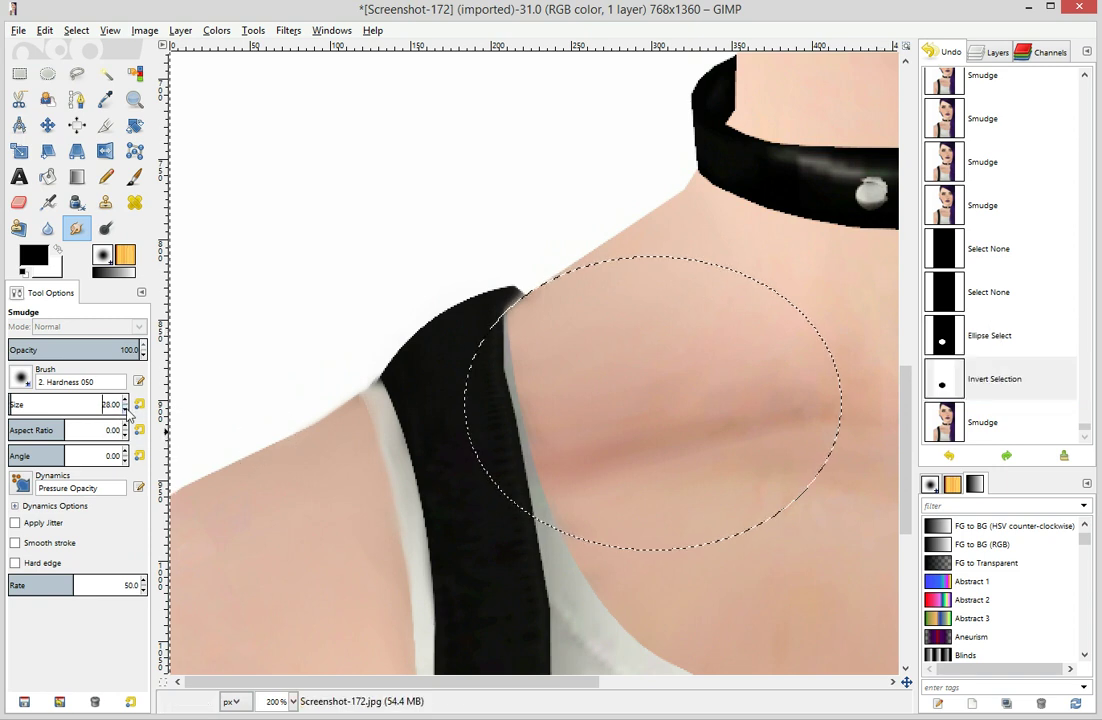
pyautogui.click(507, 310)
pyautogui.click(514, 311)
pyautogui.click(510, 302)
pyautogui.click(522, 306)
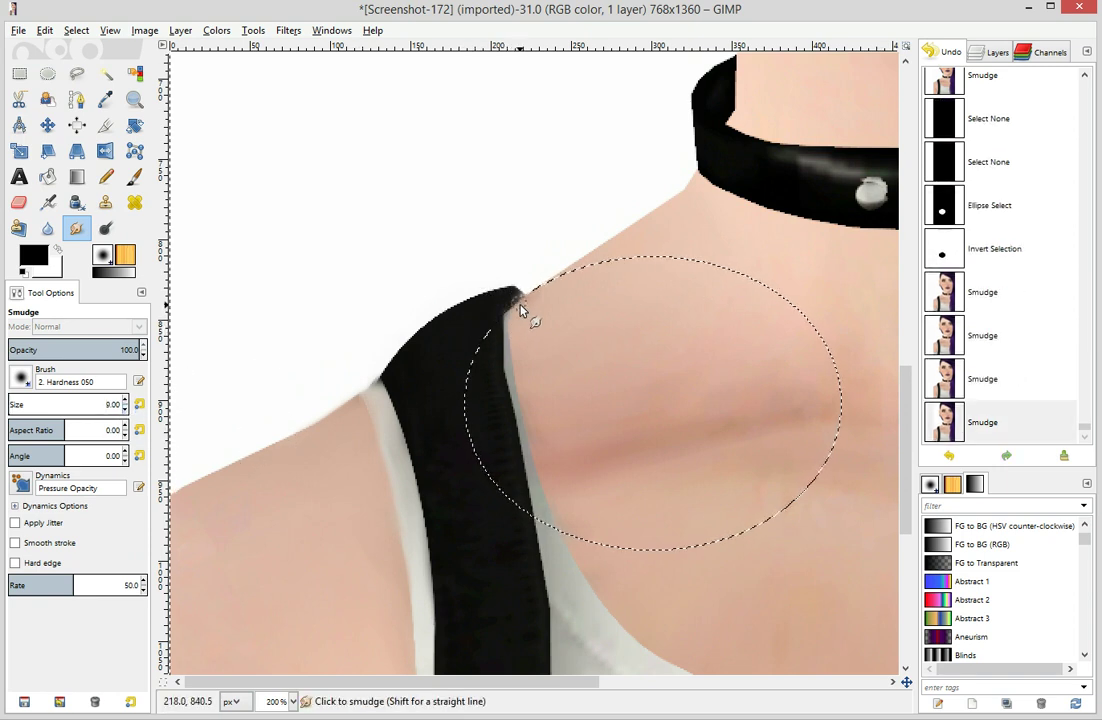
pyautogui.click(521, 304)
pyautogui.click(519, 300)
pyautogui.click(520, 305)
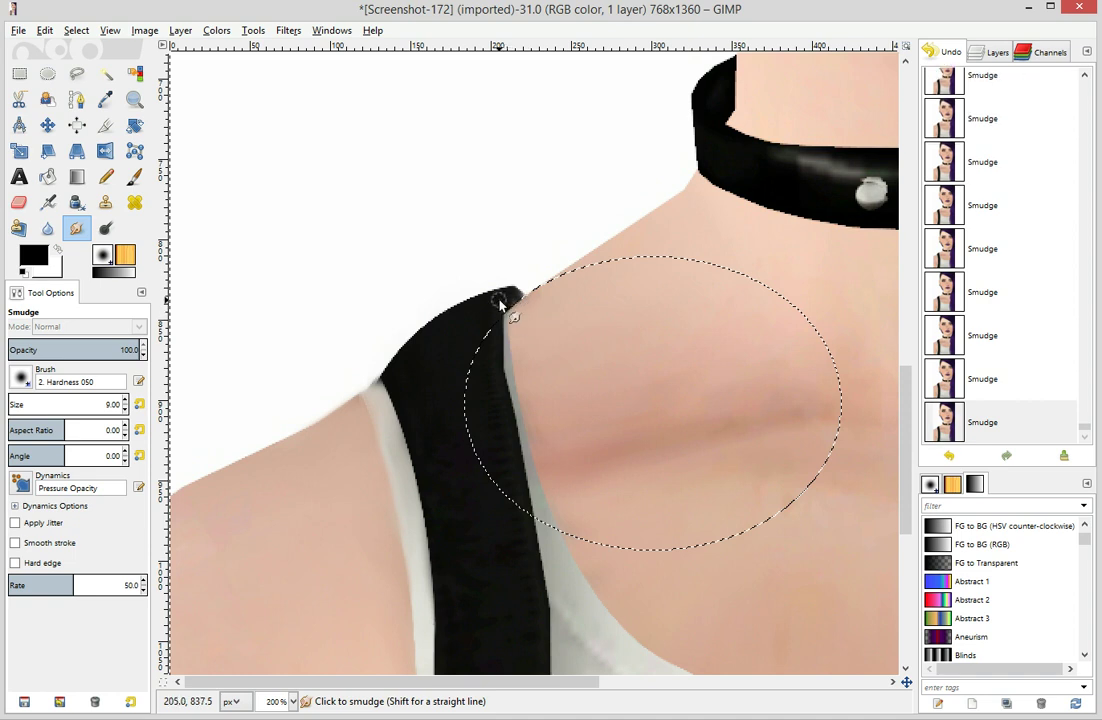
pyautogui.click(500, 300)
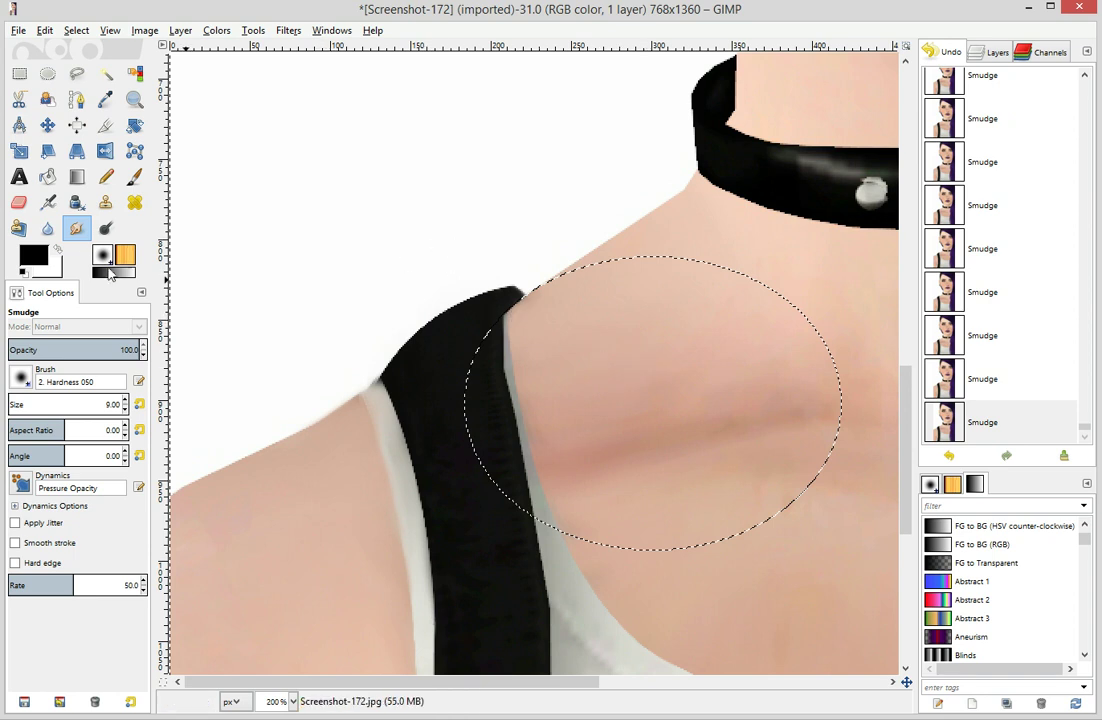
pyautogui.click(47, 73)
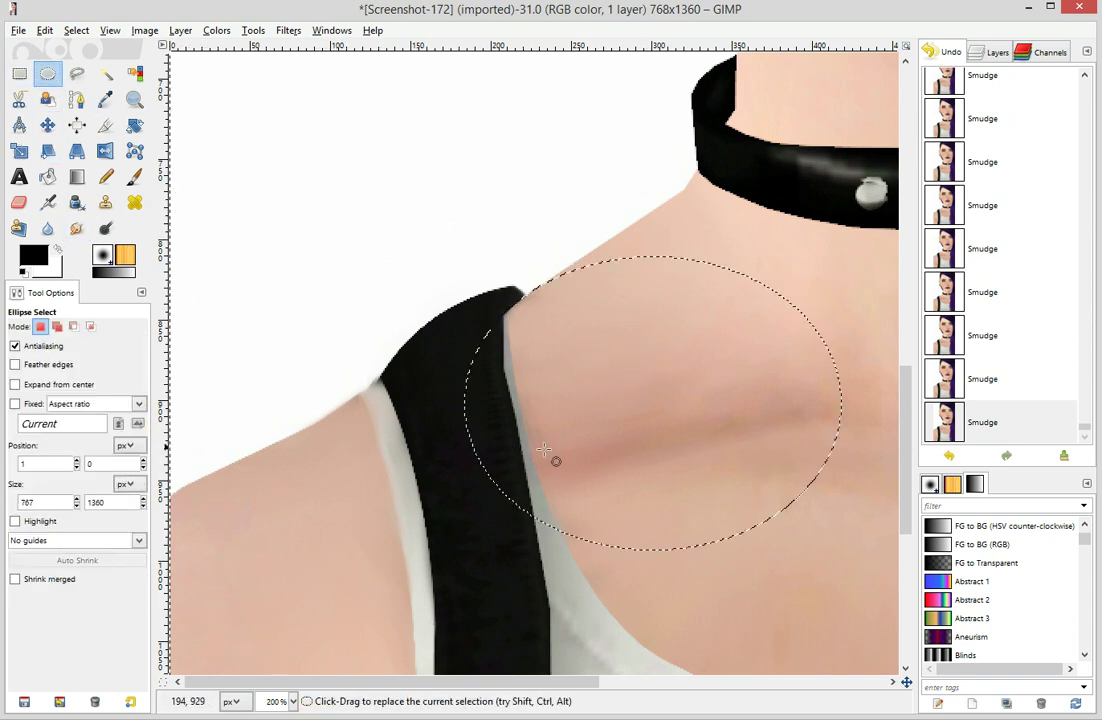
# Clear the inverted elliptical selection over the collarbone and review the shoulder and strap in the wider portrait
pyautogui.click(634, 519)
pyautogui.click(291, 701)
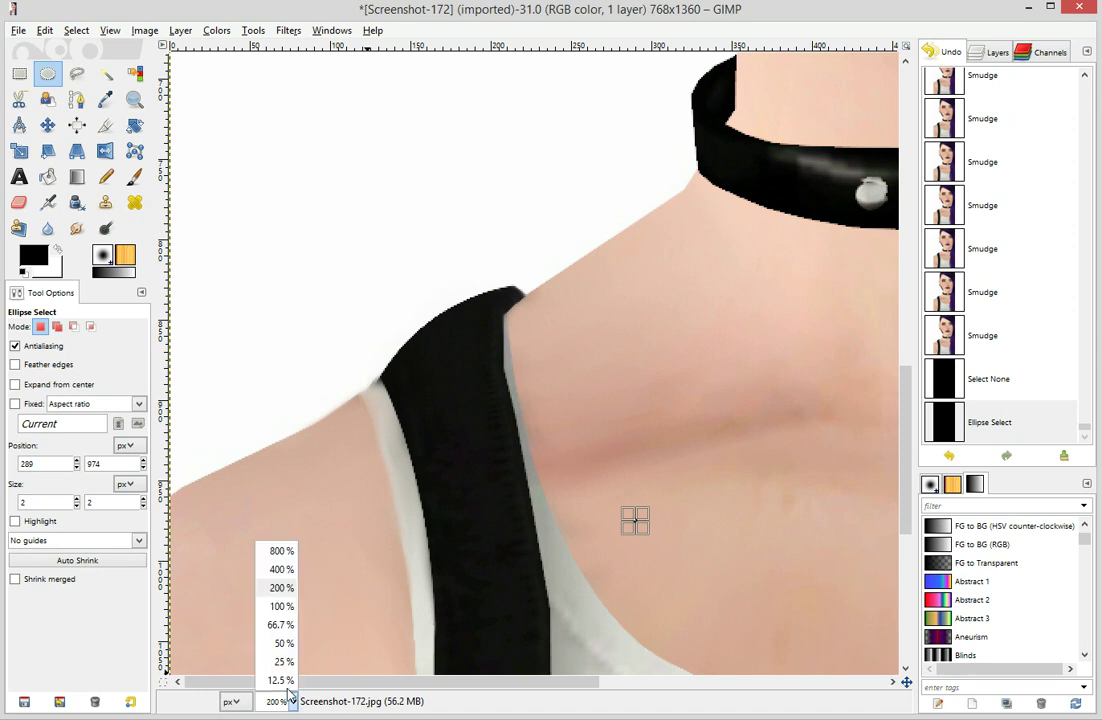
pyautogui.click(279, 625)
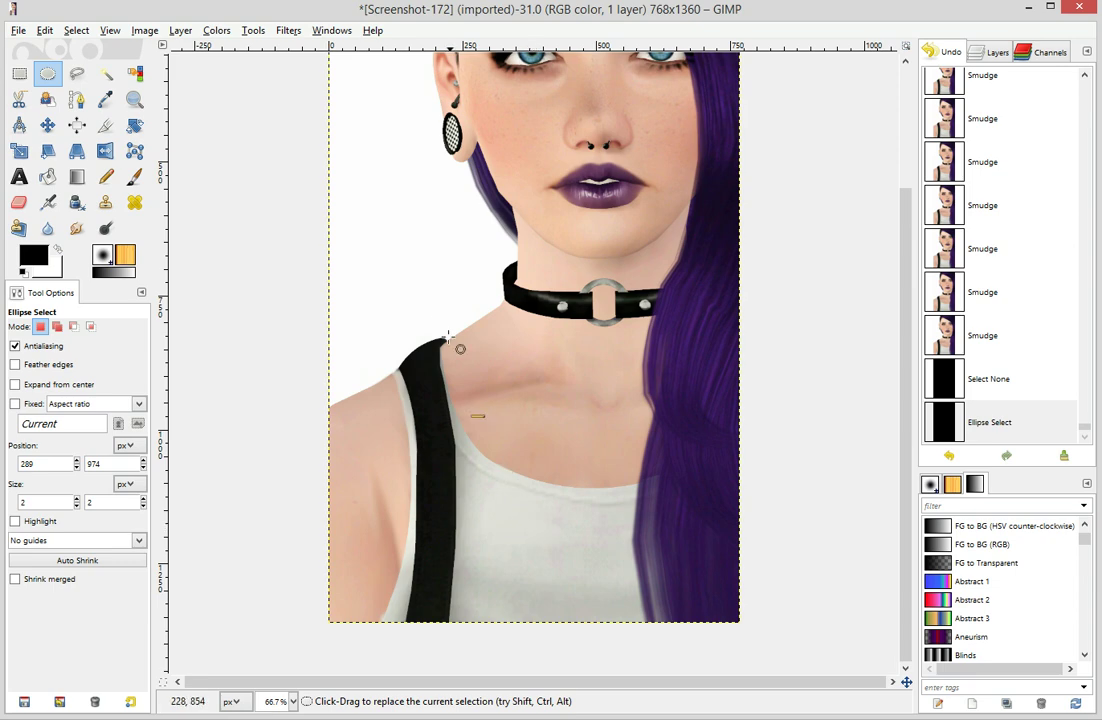
# Select an ellipse about 118 × 138 px over the shoulder and smudge the dark fringe off the shirt trim's corner beside the strap
pyautogui.click(292, 701)
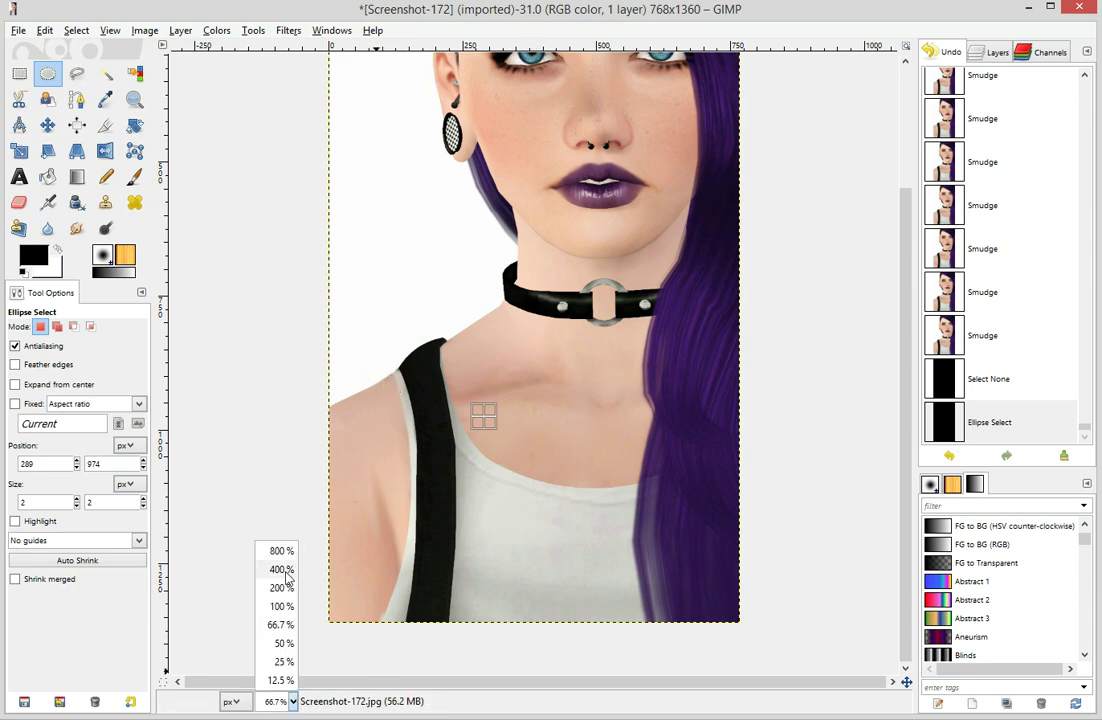
pyautogui.click(286, 572)
pyautogui.moveTo(610, 683); pyautogui.dragTo(350, 683)
pyautogui.moveTo(501, 222); pyautogui.dragTo(879, 664)
pyautogui.moveTo(565, 473); pyautogui.dragTo(305, 534)
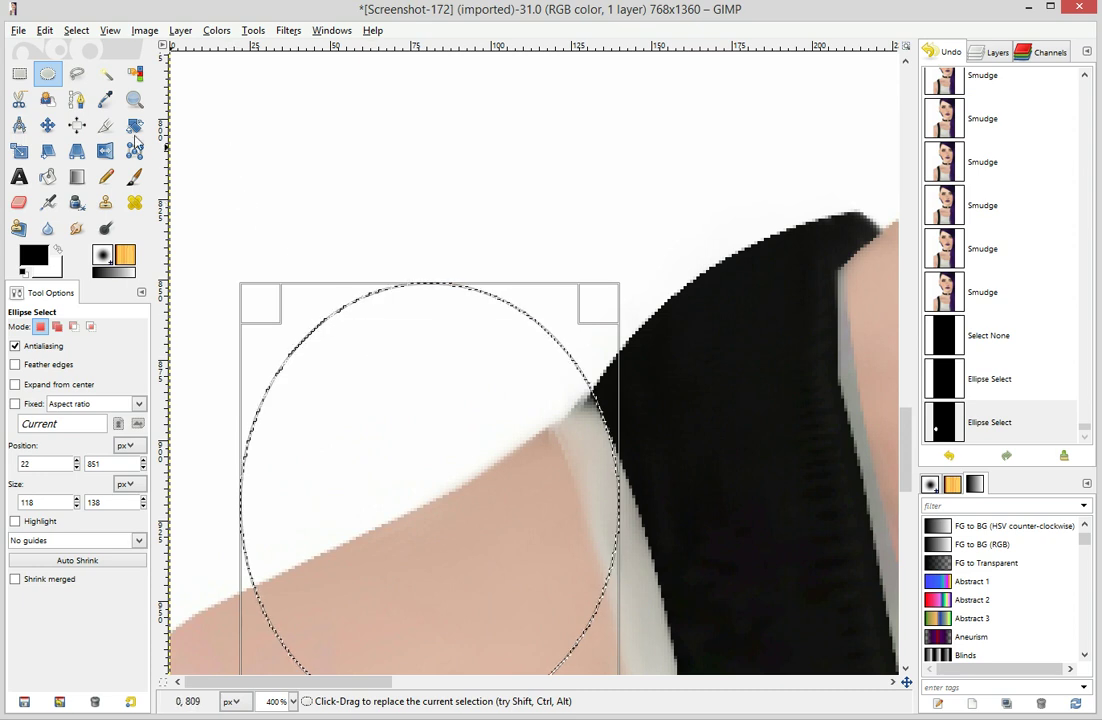
pyautogui.press('s')
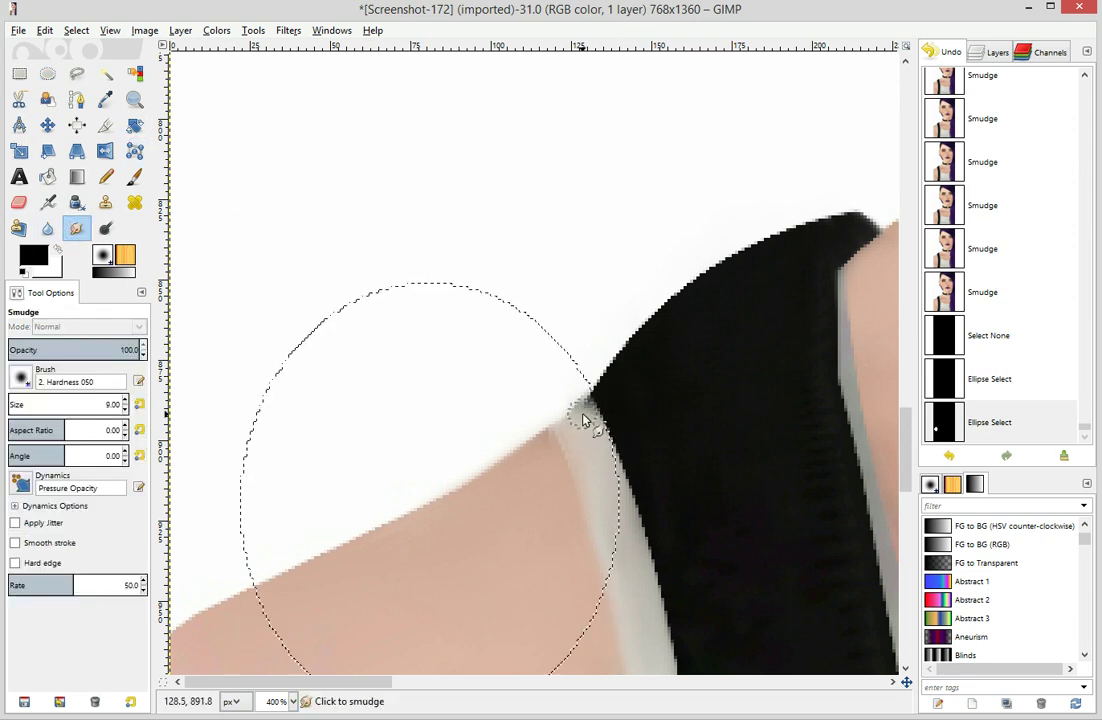
pyautogui.moveTo(585, 420)
pyautogui.mouseDown()
pyautogui.moveTo(563, 414)
pyautogui.moveTo(585, 418)
pyautogui.moveTo(583, 428)
pyautogui.moveTo(593, 418)
pyautogui.moveTo(575, 430)
pyautogui.mouseUp()
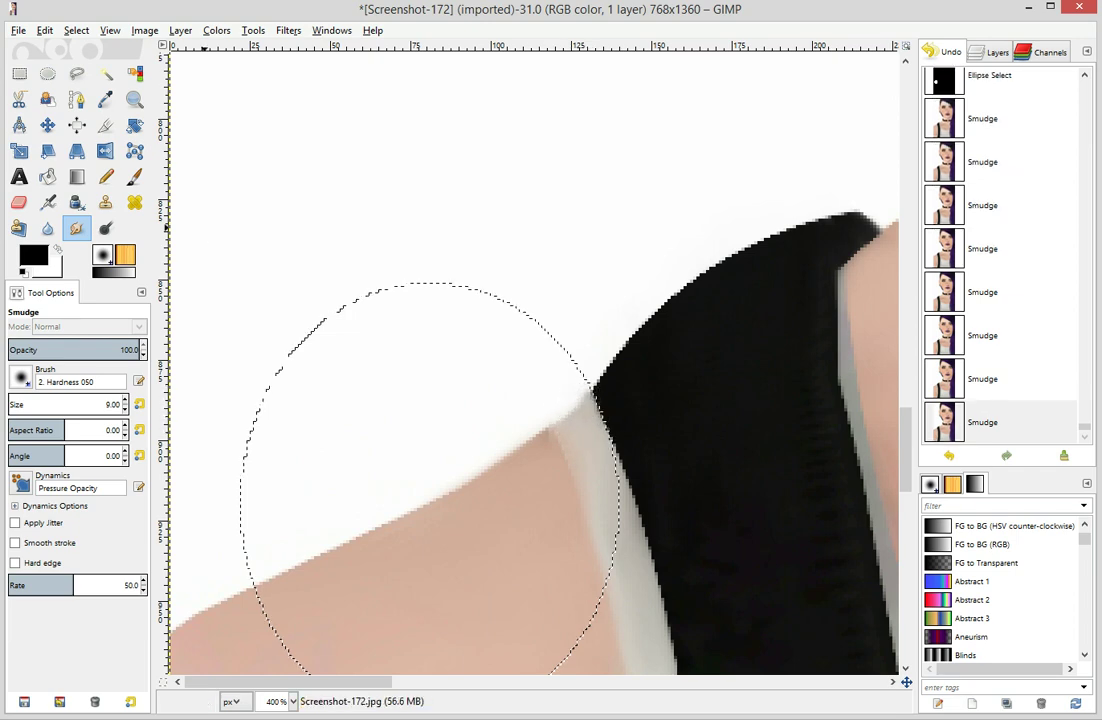
# Replace the selection with a wide ellipse above the shoulder, its lower curve meeting the shoulder line, shirt trim and strap's outer corner
pyautogui.click(47, 75)
pyautogui.moveTo(279, 216); pyautogui.dragTo(736, 661)
pyautogui.moveTo(427, 462)
pyautogui.mouseDown()
pyautogui.moveTo(391, 323)
pyautogui.moveTo(327, 322)
pyautogui.moveTo(335, 342)
pyautogui.mouseUp()
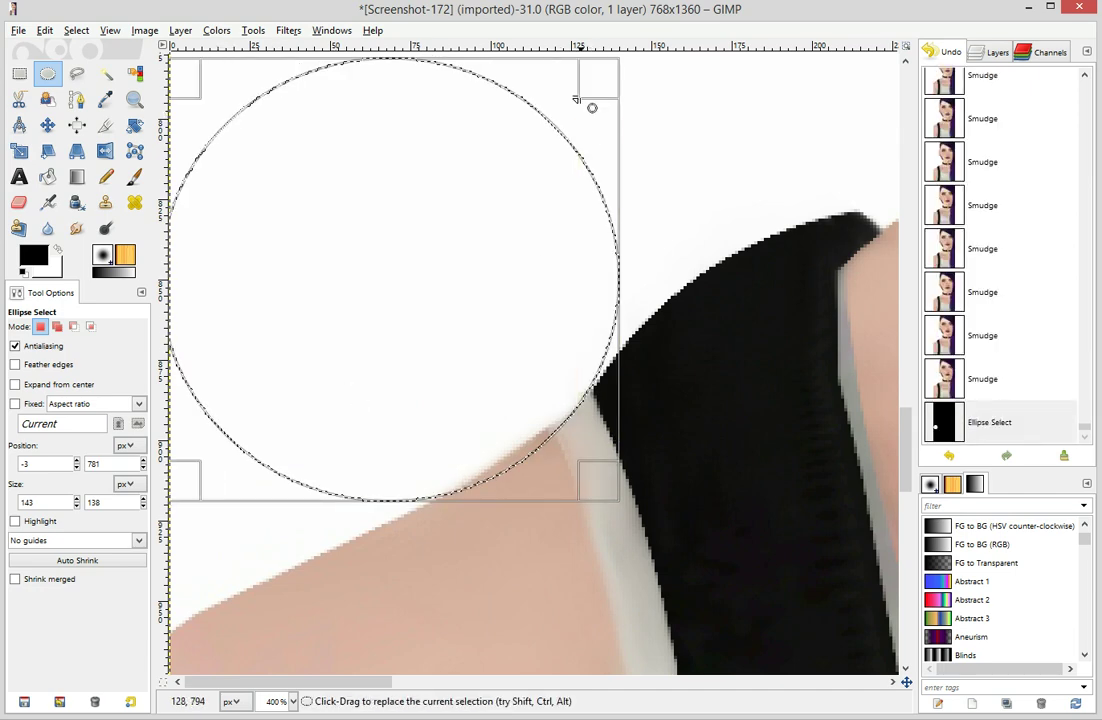
pyautogui.moveTo(585, 96); pyautogui.dragTo(879, 109)
pyautogui.moveTo(543, 395); pyautogui.dragTo(290, 410)
# Set the Smudge brush size to 13 and smudge the shoulder and shirt trim edge along the ellipse's lower curve
pyautogui.click(87, 229)
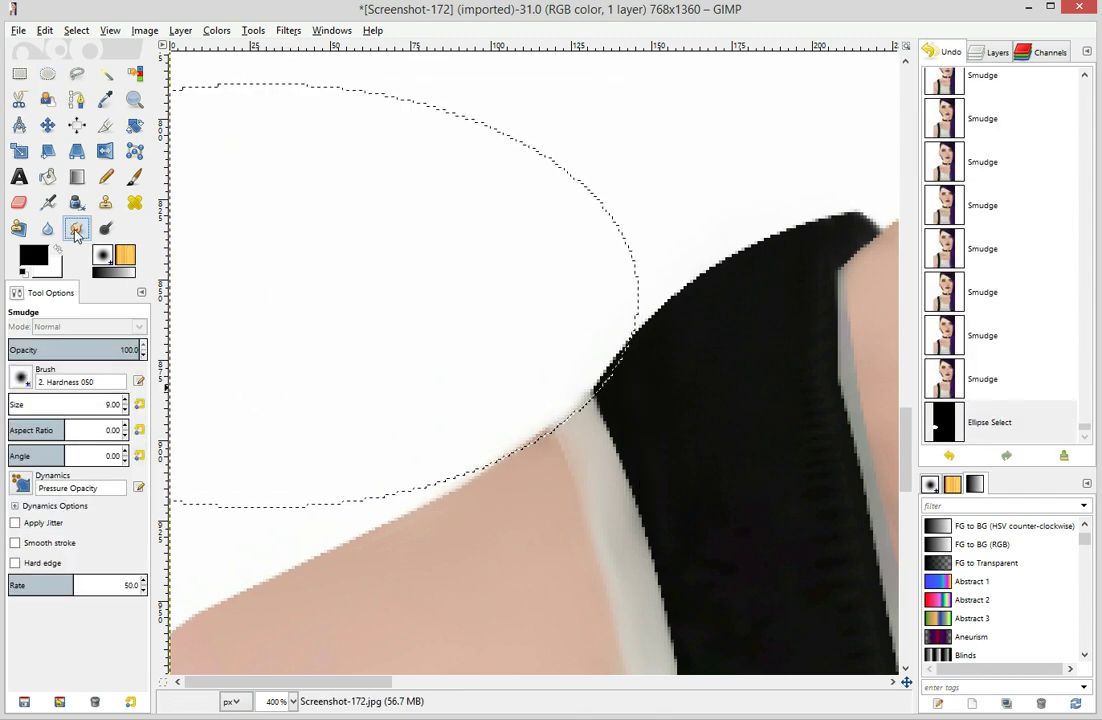
pyautogui.scroll(3, 129, 403)
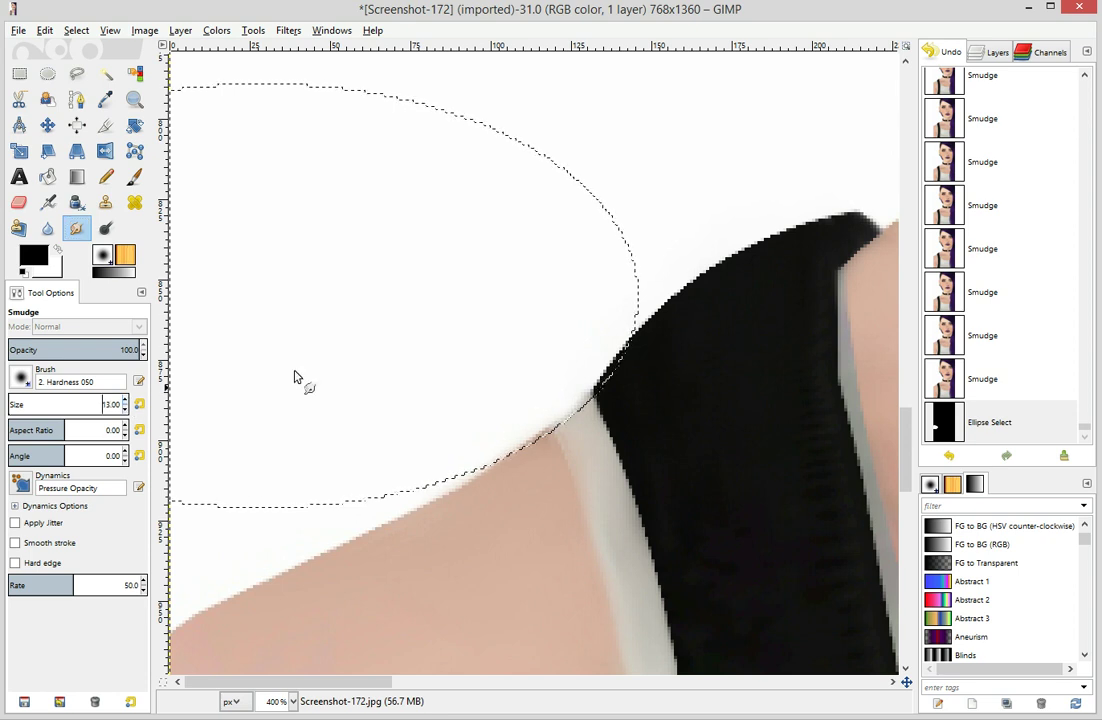
pyautogui.moveTo(546, 386)
pyautogui.mouseDown()
pyautogui.moveTo(576, 399)
pyautogui.moveTo(566, 424)
pyautogui.mouseUp()
pyautogui.moveTo(540, 400)
pyautogui.mouseDown()
pyautogui.moveTo(558, 425)
pyautogui.moveTo(548, 430)
pyautogui.mouseUp()
pyautogui.moveTo(536, 402); pyautogui.dragTo(561, 430)
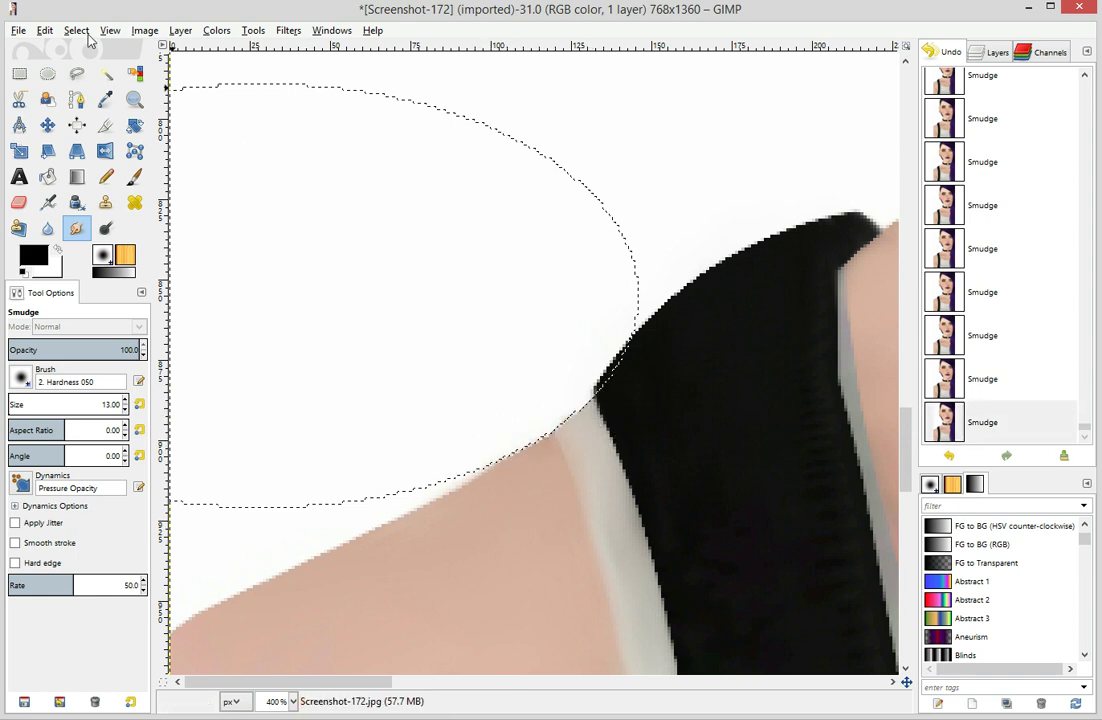
# Restore the wide elliptical selection and rework the smudging where the shoulder meets the shirt trim
pyautogui.click(47, 73)
pyautogui.click(680, 188)
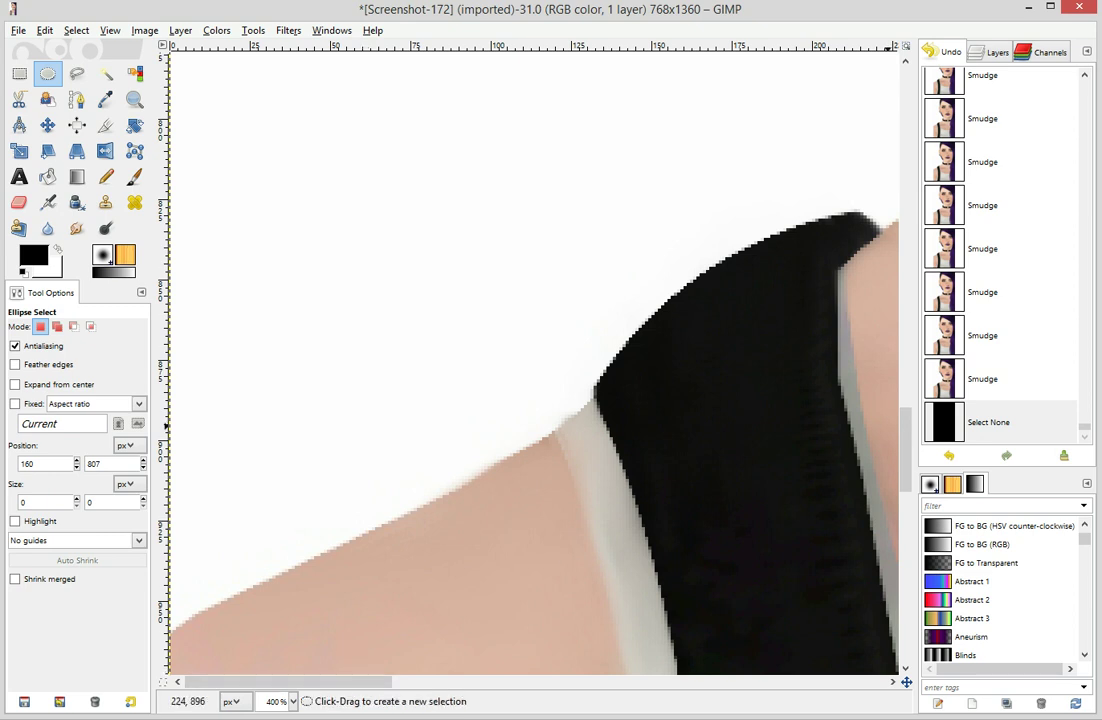
pyautogui.hotkey('ctrl', 'z')
pyautogui.click(106, 229)
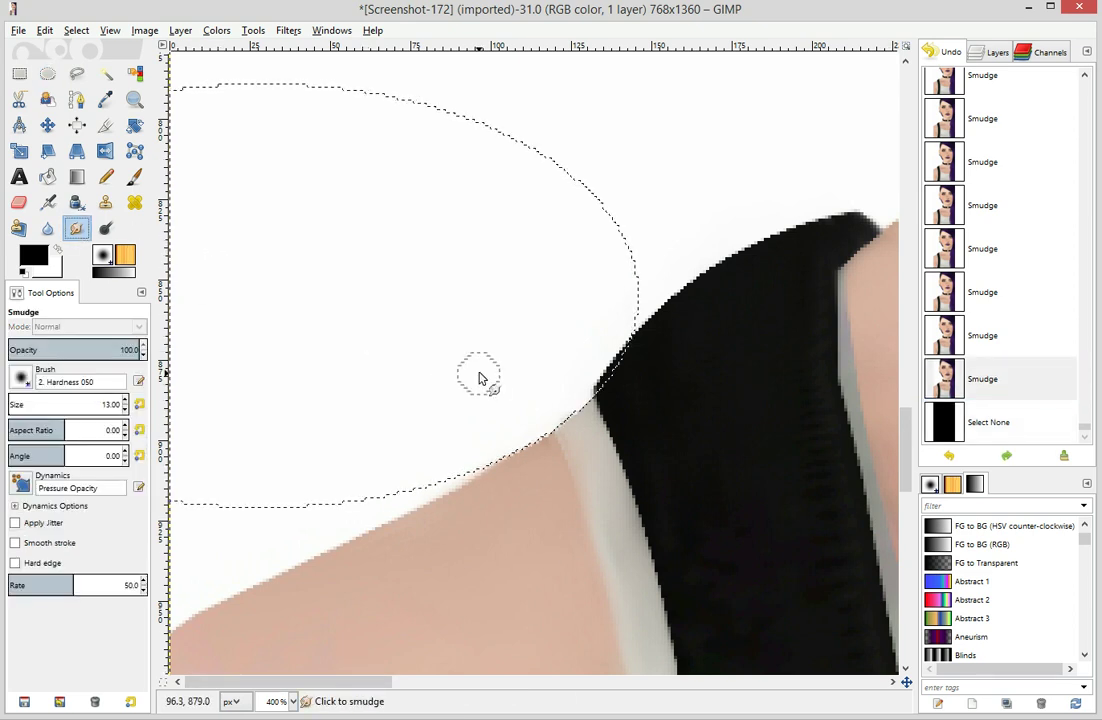
pyautogui.moveTo(575, 455); pyautogui.dragTo(540, 420)
pyautogui.hotkey('ctrl', 'z')
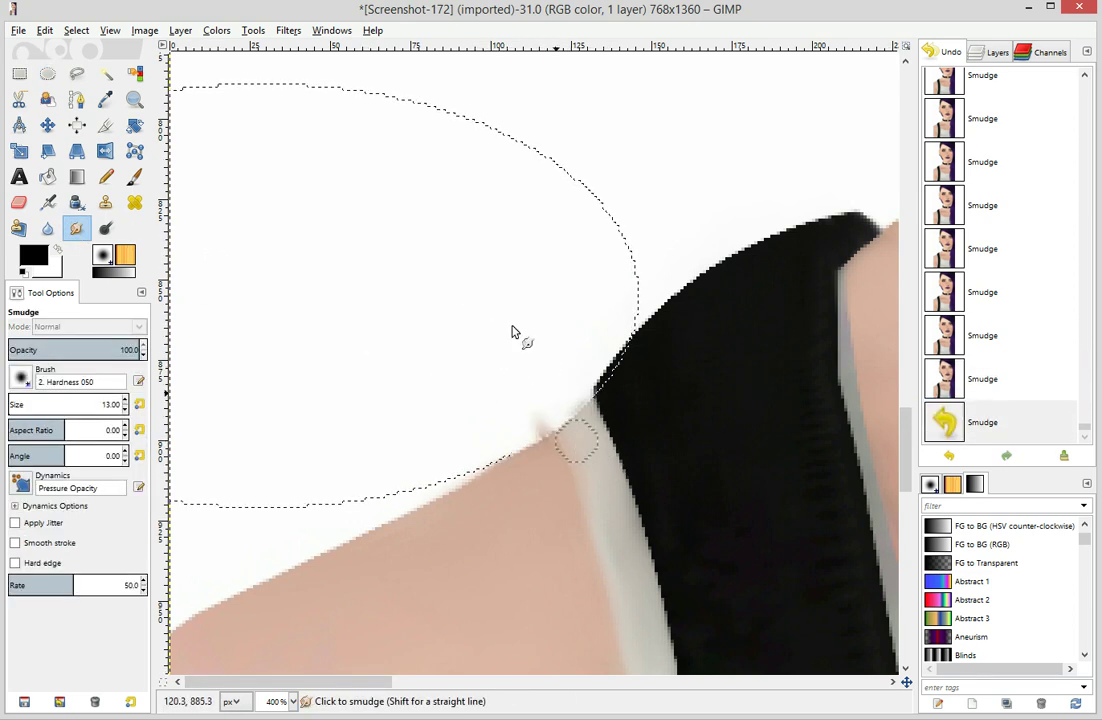
pyautogui.hotkey('ctrl', 'y')
pyautogui.hotkey('ctrl', 'z')
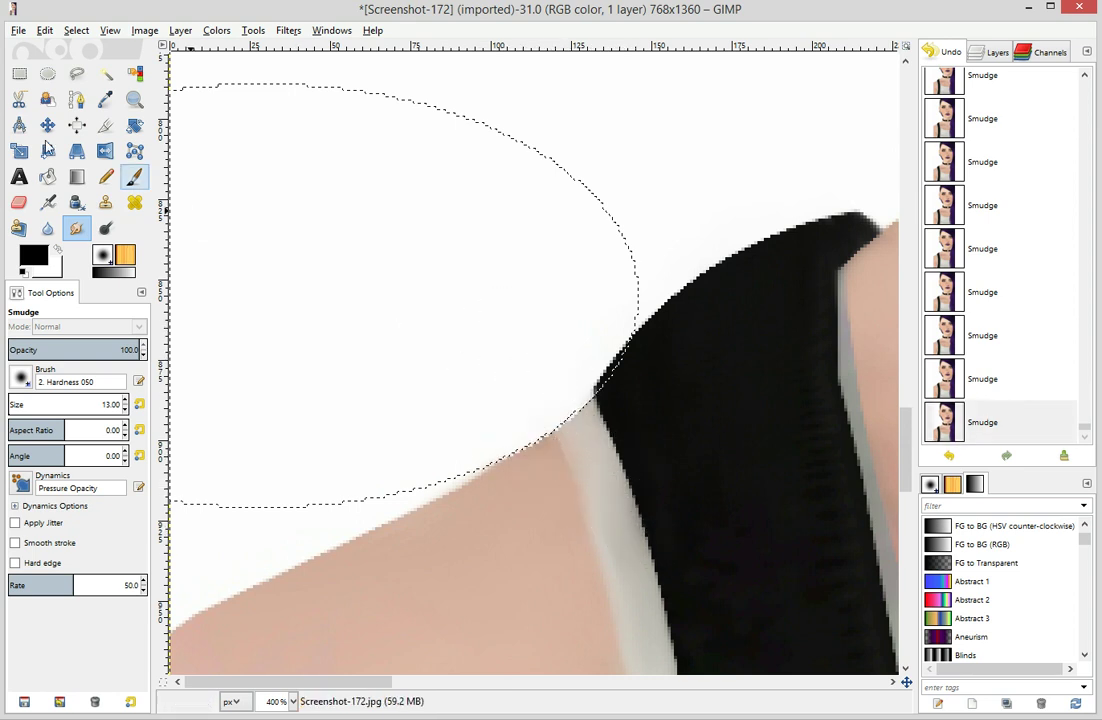
# Clear the wide elliptical selection above the shoulder and review the whole portrait
pyautogui.click(47, 73)
pyautogui.click(646, 257)
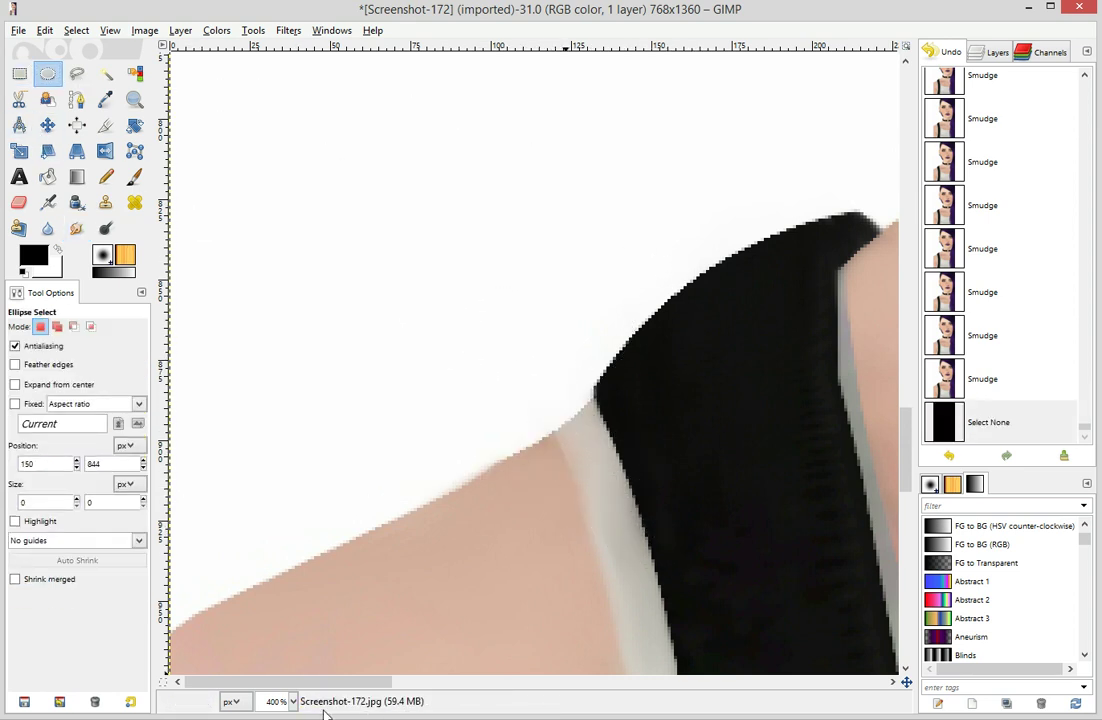
pyautogui.click(291, 701)
pyautogui.click(283, 645)
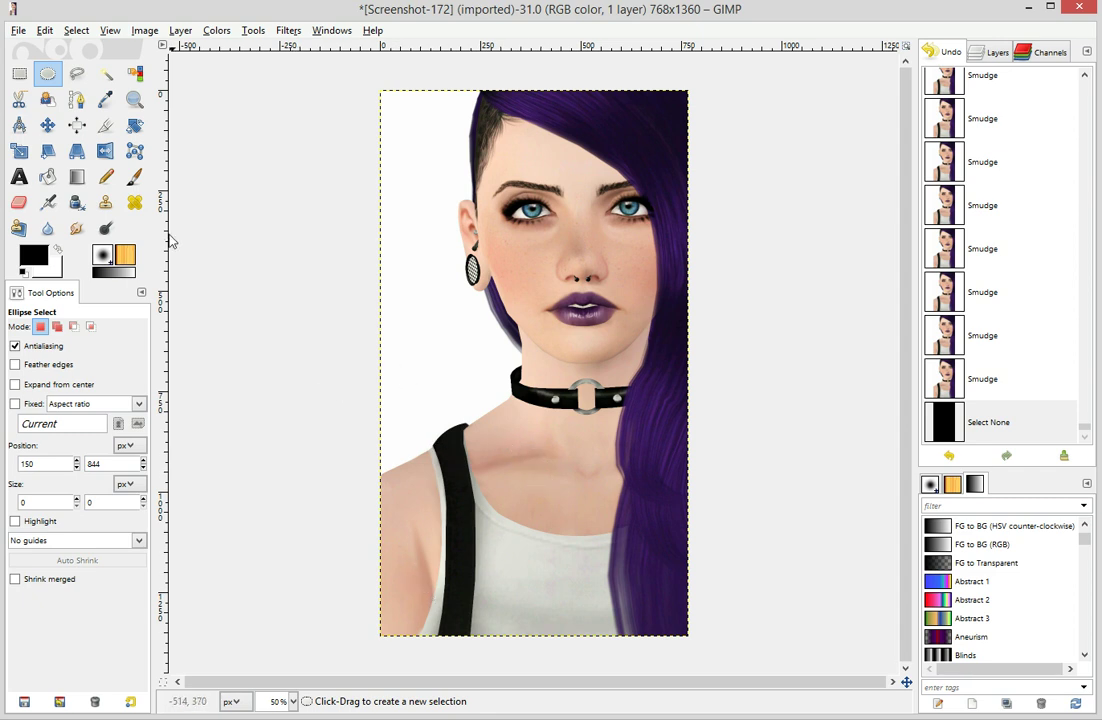
# Select an ellipse about 163 × 316 px across the strap, its curve bridging the angular bend in the strap's inner edge
pyautogui.click(292, 701)
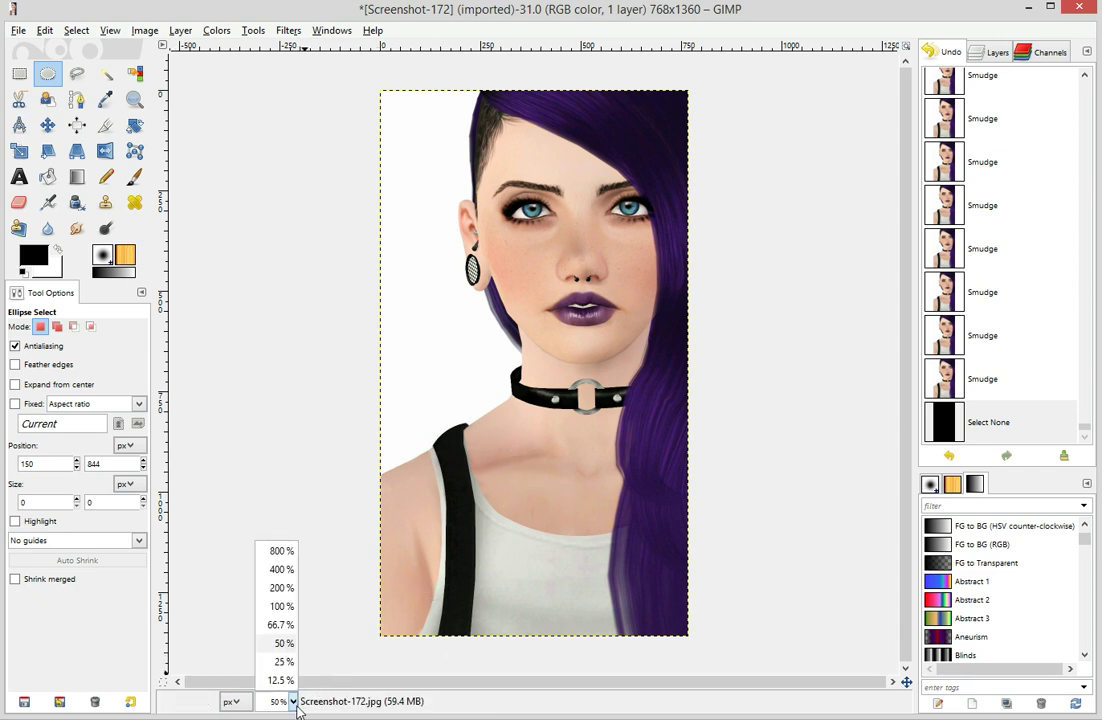
pyautogui.click(281, 588)
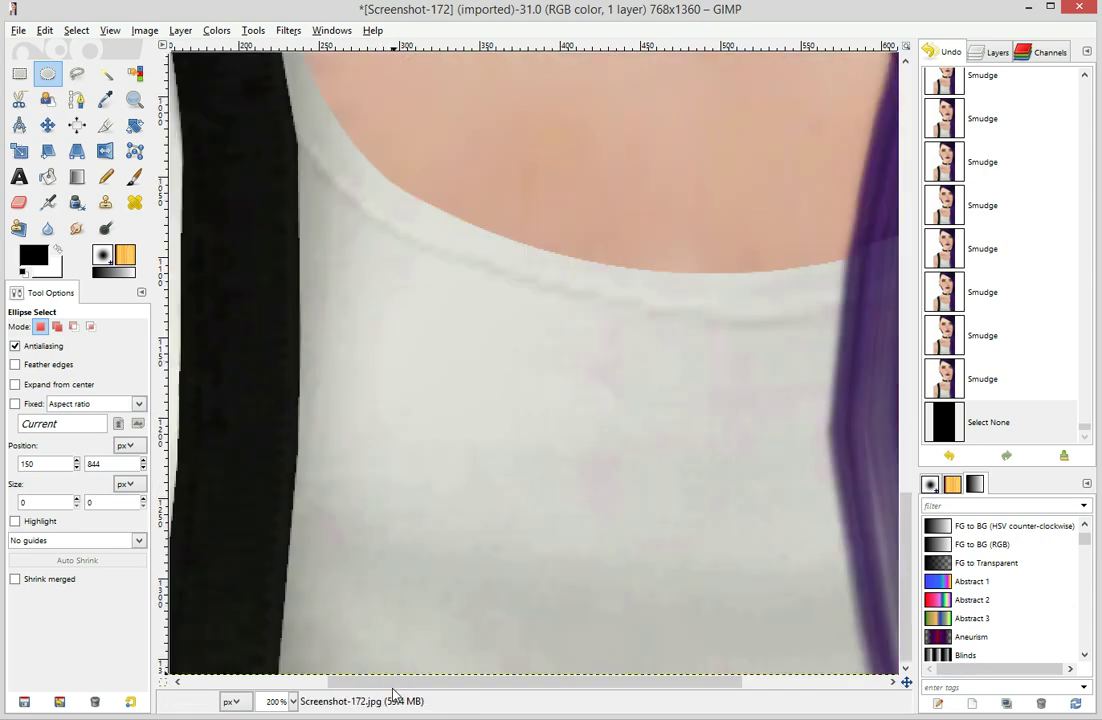
pyautogui.moveTo(348, 684); pyautogui.dragTo(223, 685)
pyautogui.scroll(10, 207, 350)
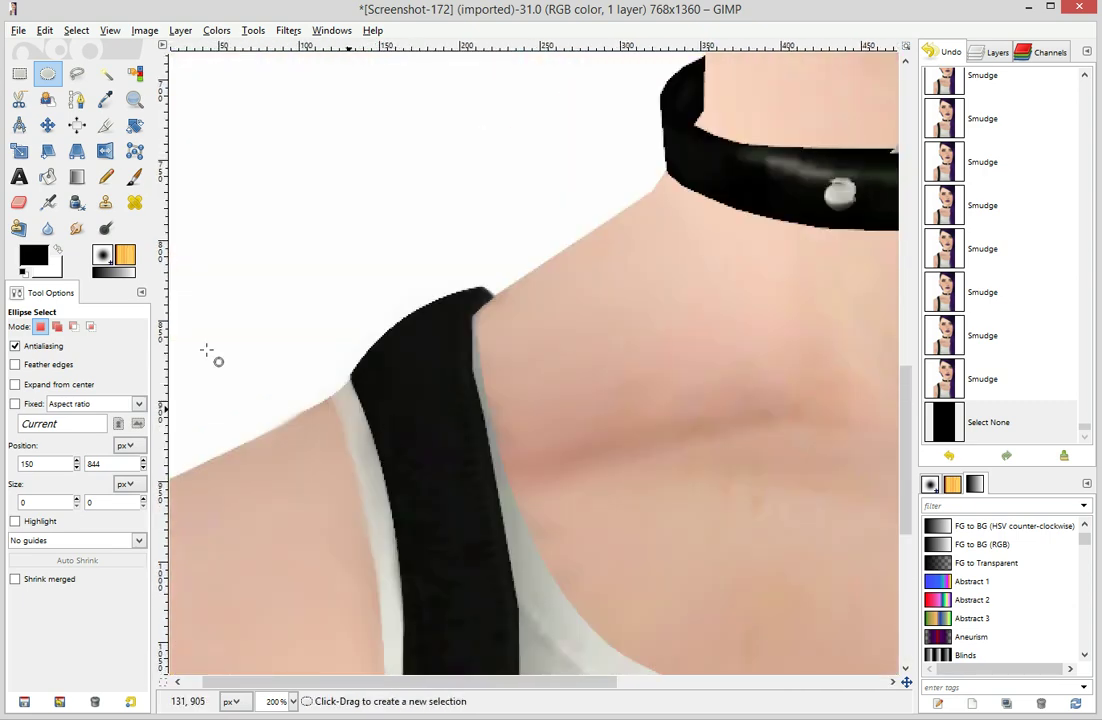
pyautogui.scroll(-4, 445, 590)
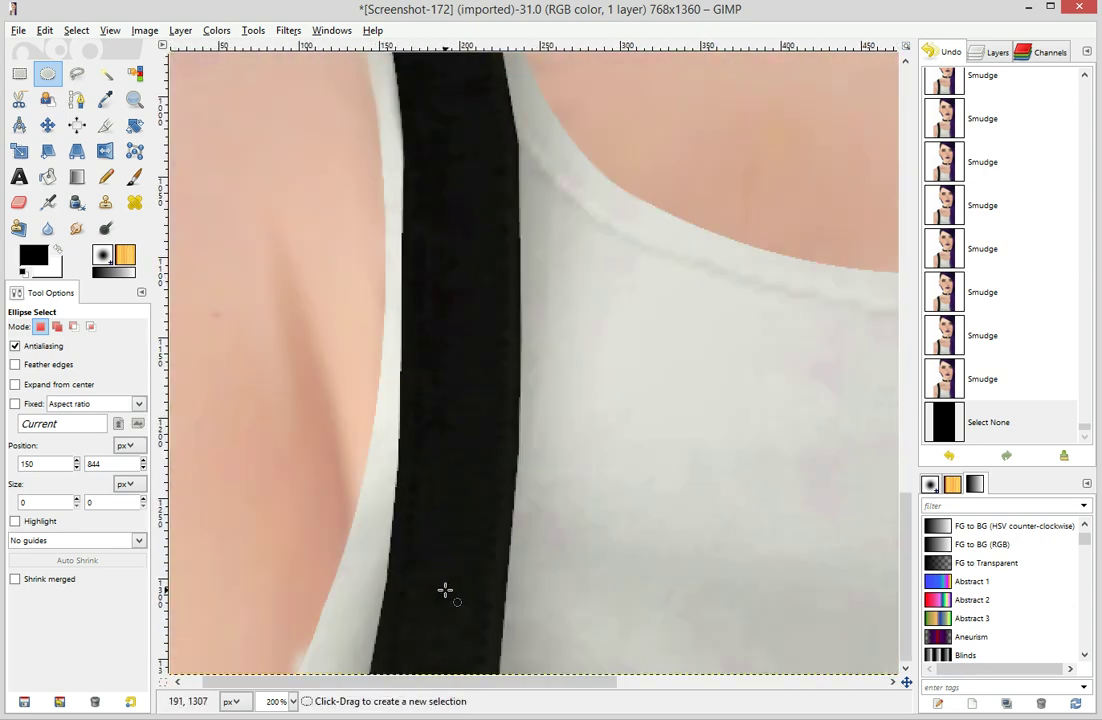
pyautogui.scroll(3, 445, 590)
pyautogui.scroll(5, 216, 374)
pyautogui.scroll(-5, 325, 263)
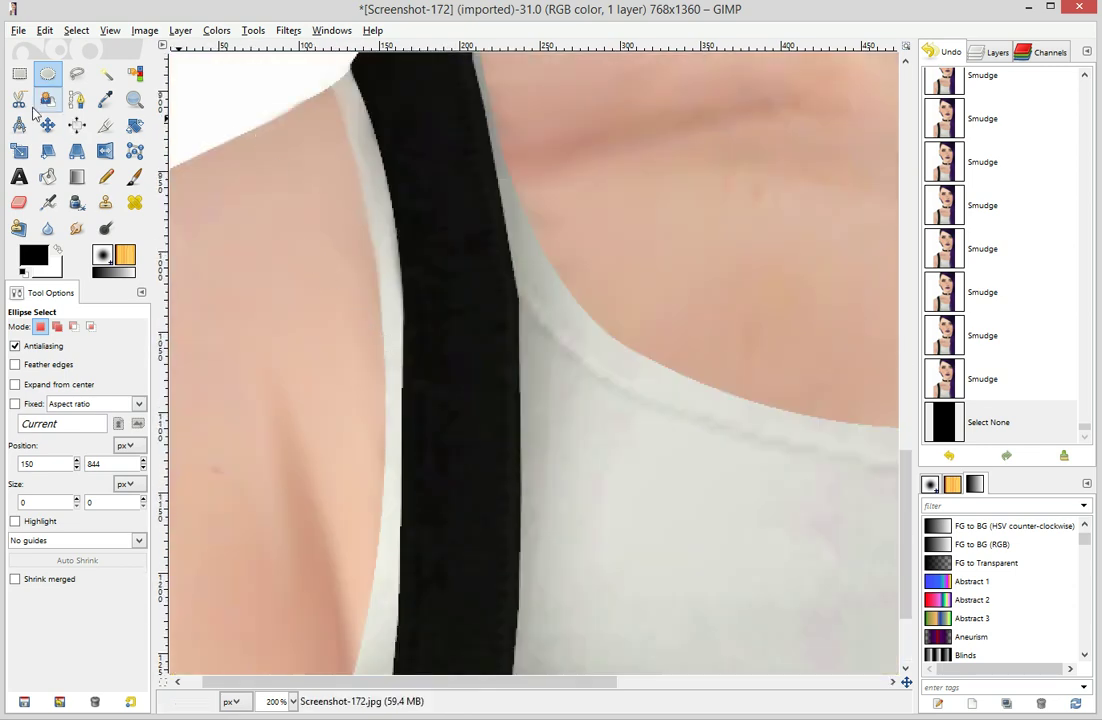
pyautogui.moveTo(450, 135); pyautogui.dragTo(713, 640)
pyautogui.moveTo(514, 364)
pyautogui.mouseDown()
pyautogui.moveTo(341, 265)
pyautogui.moveTo(322, 276)
pyautogui.moveTo(320, 312)
pyautogui.mouseUp()
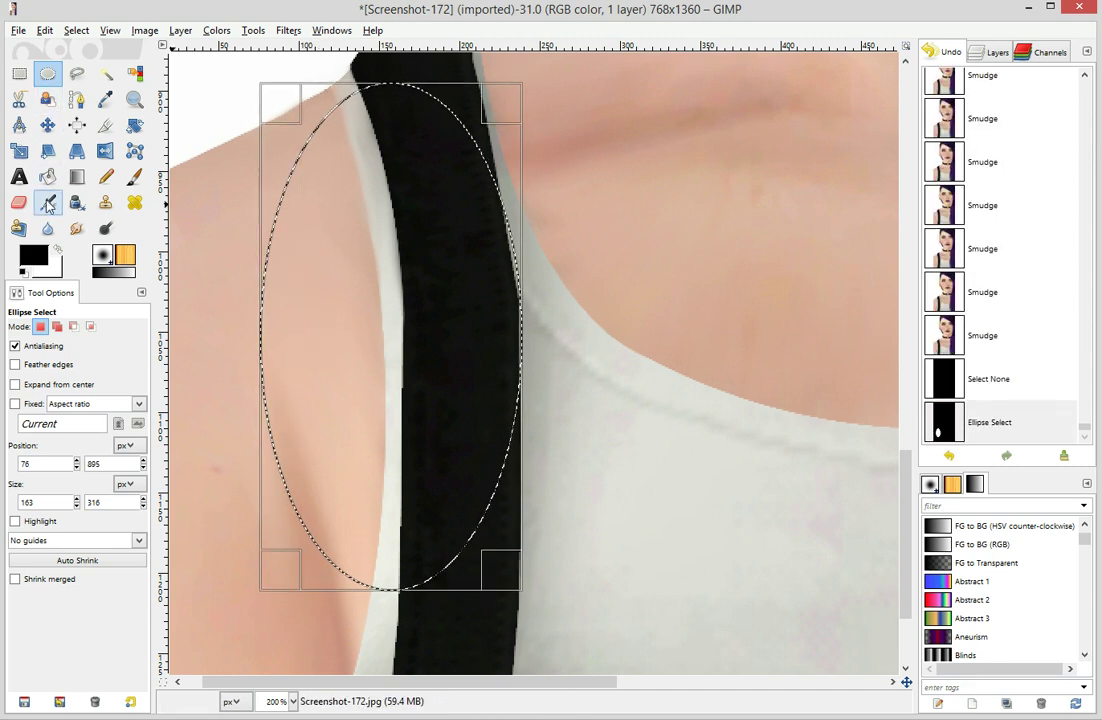
# Set the Smudge brush size to 31 and smudge the black outward along the strap's inner edge to the ellipse's curve
pyautogui.press('s')
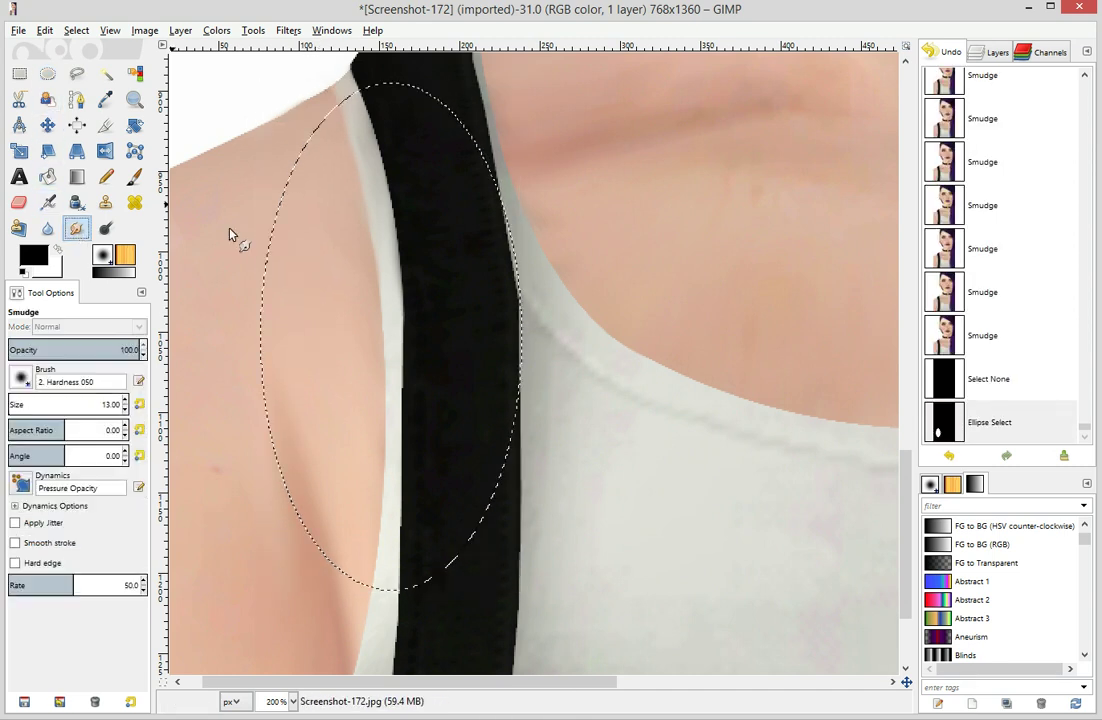
pyautogui.click(125, 399)
pyautogui.click(125, 400)
pyautogui.moveTo(498, 338)
pyautogui.mouseDown()
pyautogui.moveTo(494, 220)
pyautogui.moveTo(501, 317)
pyautogui.moveTo(505, 228)
pyautogui.moveTo(508, 307)
pyautogui.moveTo(504, 265)
pyautogui.mouseUp()
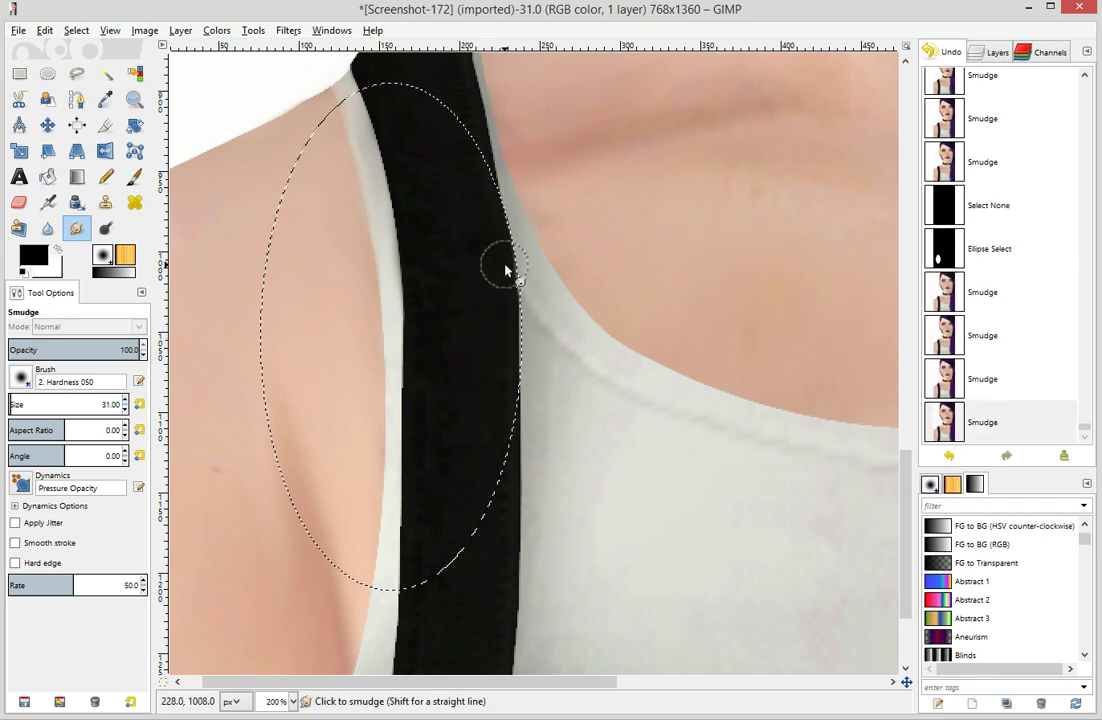
pyautogui.moveTo(502, 453)
pyautogui.mouseDown()
pyautogui.moveTo(485, 325)
pyautogui.moveTo(492, 282)
pyautogui.mouseUp()
pyautogui.moveTo(506, 325)
pyautogui.mouseDown()
pyautogui.moveTo(496, 283)
pyautogui.moveTo(536, 358)
pyautogui.moveTo(523, 373)
pyautogui.moveTo(503, 320)
pyautogui.mouseUp()
pyautogui.moveTo(503, 330)
pyautogui.mouseDown()
pyautogui.moveTo(492, 286)
pyautogui.moveTo(501, 427)
pyautogui.mouseUp()
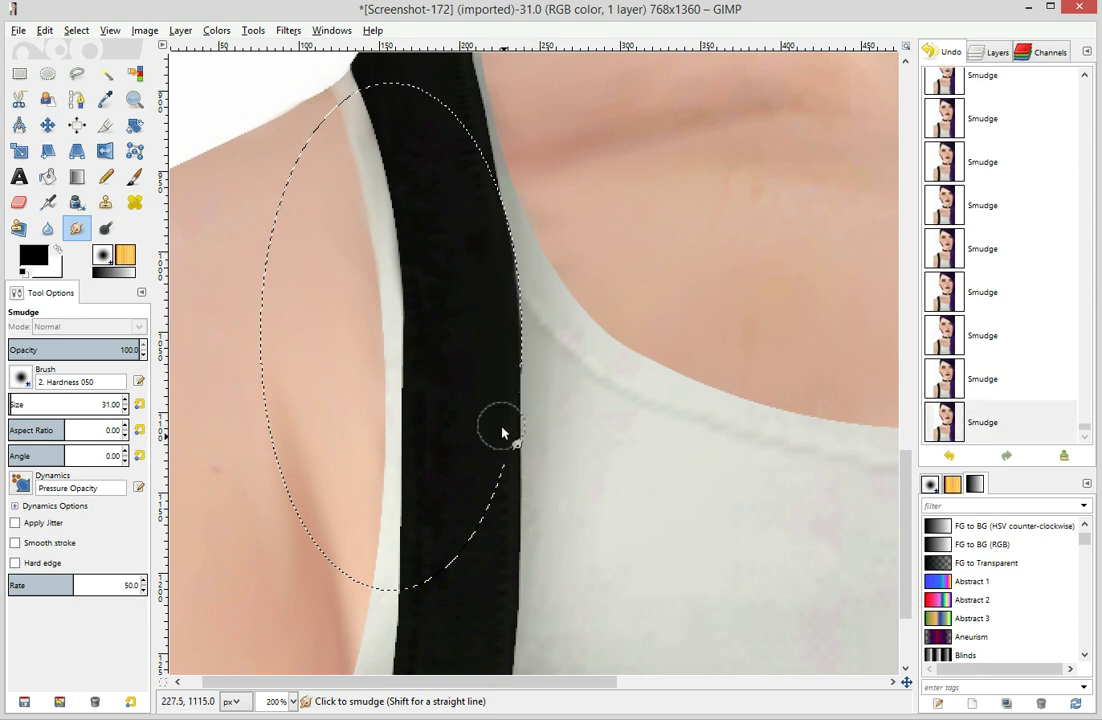
pyautogui.click(75, 70)
pyautogui.click(47, 73)
pyautogui.click(522, 279)
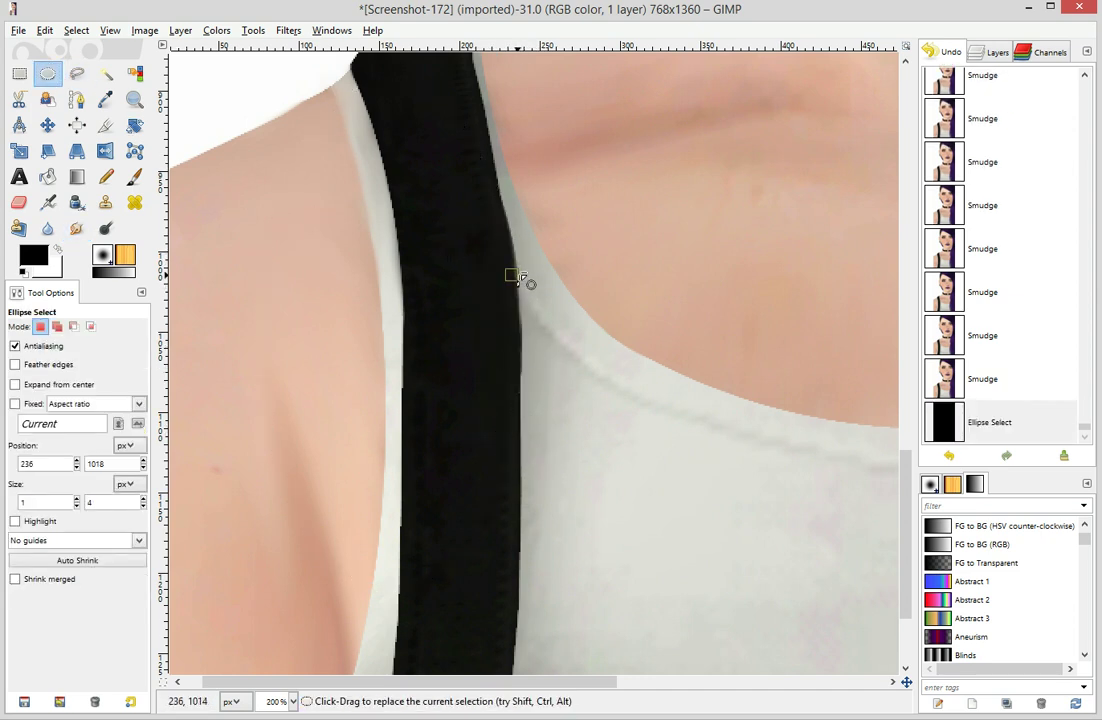
pyautogui.click(910, 378)
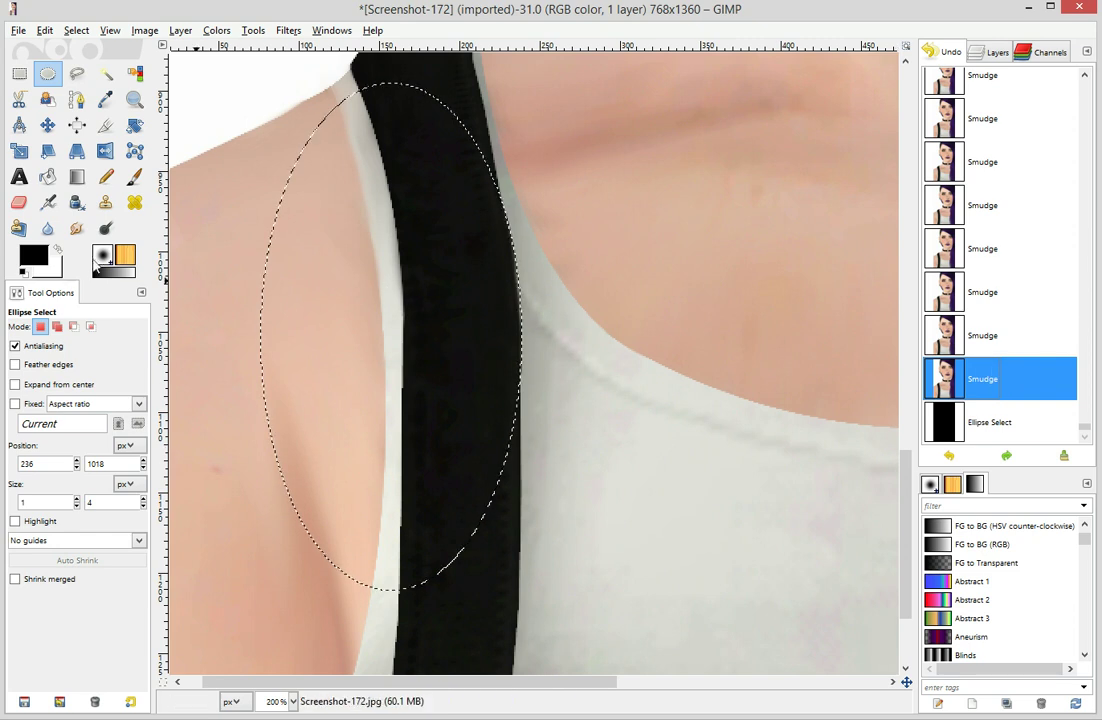
# Smudge further along the strap's inner edge within the ellipse, stepping back through the history to redo the last stroke
pyautogui.click(77, 229)
pyautogui.moveTo(482, 339)
pyautogui.mouseDown()
pyautogui.moveTo(460, 316)
pyautogui.moveTo(537, 285)
pyautogui.moveTo(545, 232)
pyautogui.moveTo(462, 322)
pyautogui.moveTo(536, 238)
pyautogui.moveTo(502, 357)
pyautogui.moveTo(447, 267)
pyautogui.moveTo(471, 300)
pyautogui.moveTo(446, 233)
pyautogui.mouseUp()
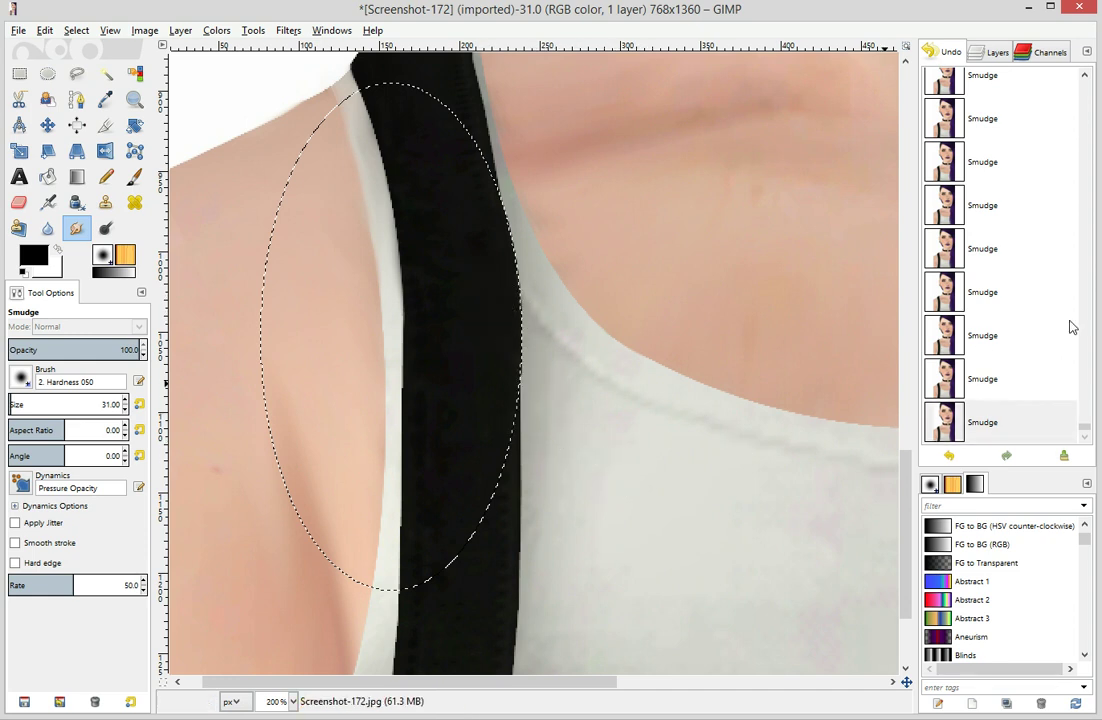
pyautogui.click(953, 392)
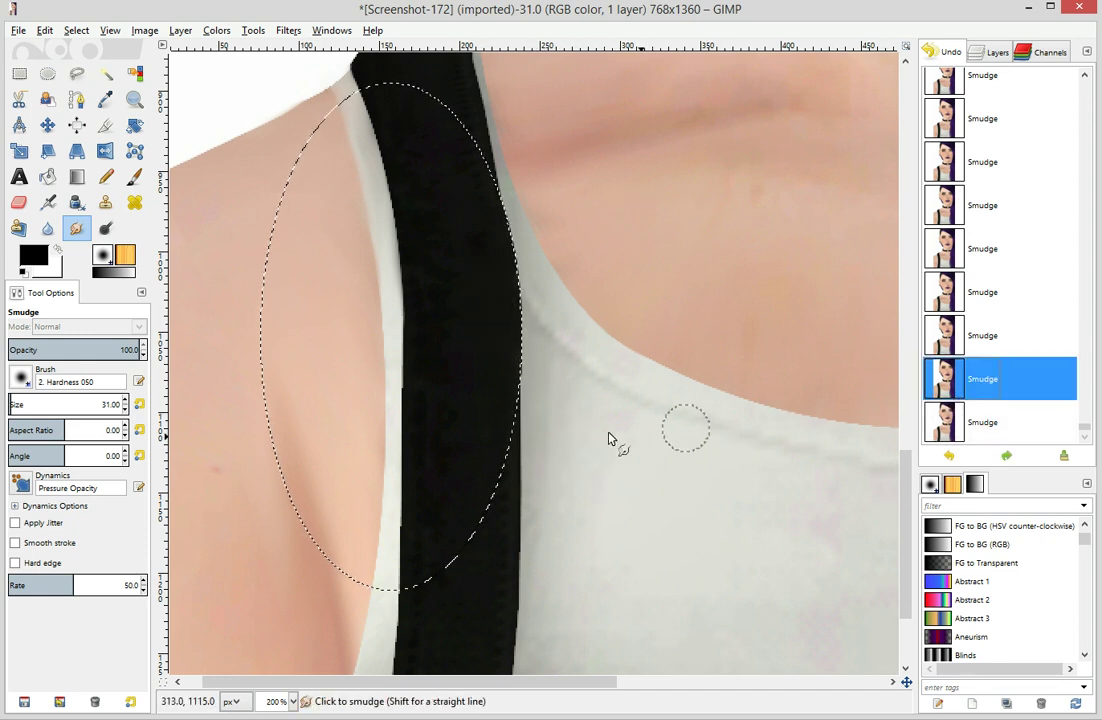
pyautogui.click(605, 434)
# Clear the elliptical selection over the strap
pyautogui.click(47, 73)
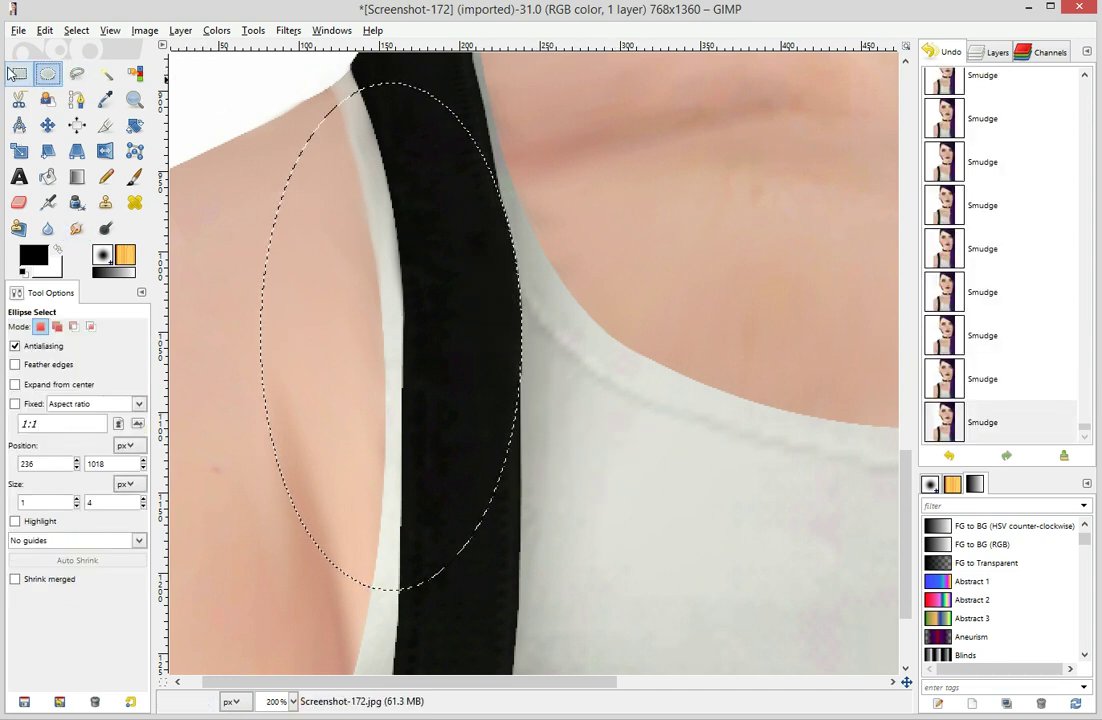
pyautogui.click(19, 73)
pyautogui.click(47, 73)
pyautogui.click(725, 330)
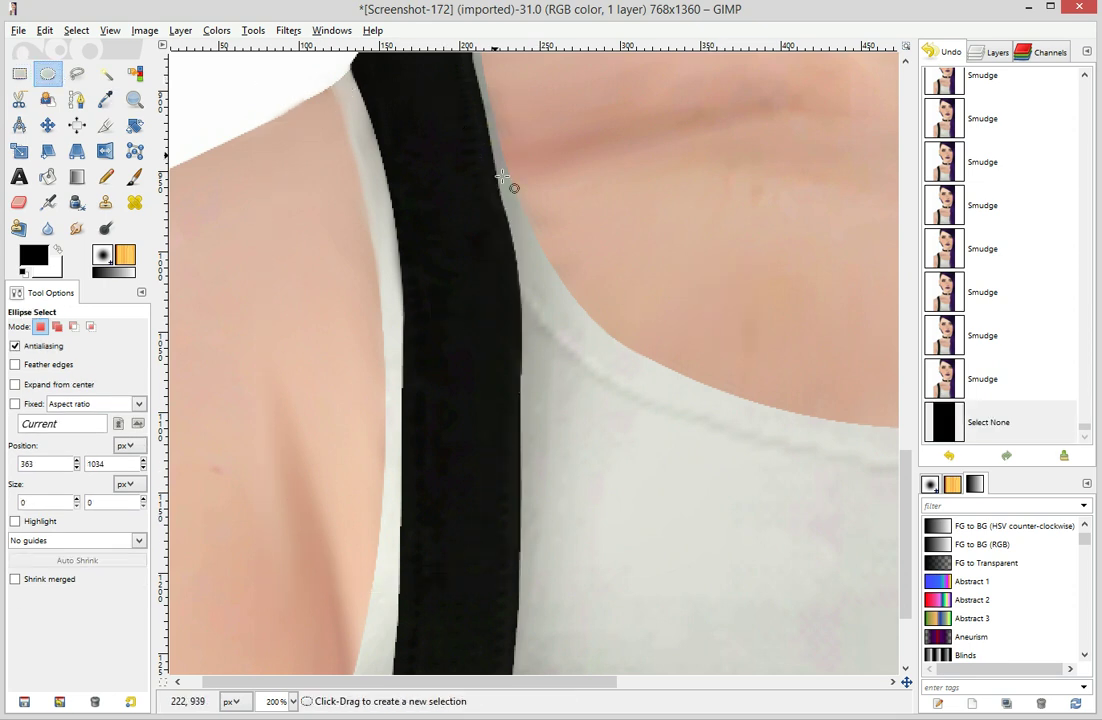
# Compare the last two history states of the strap and examine the retouched edges across the portrait
pyautogui.scroll(3, 512, 187)
pyautogui.click(945, 390)
pyautogui.click(952, 430)
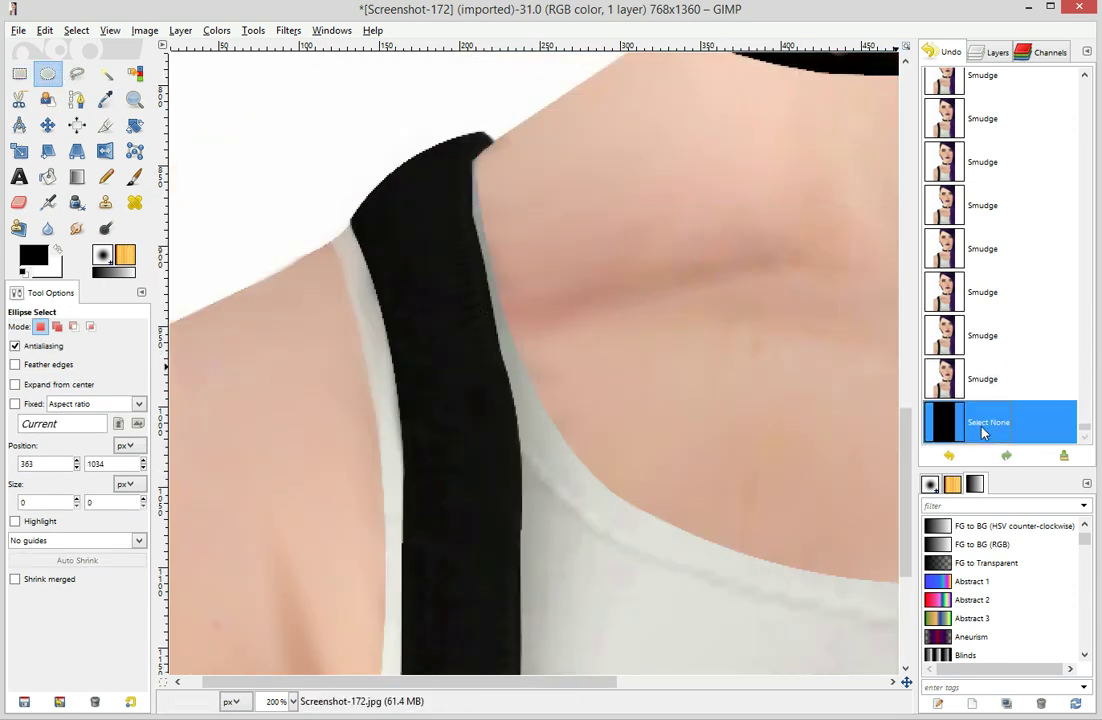
pyautogui.click(294, 702)
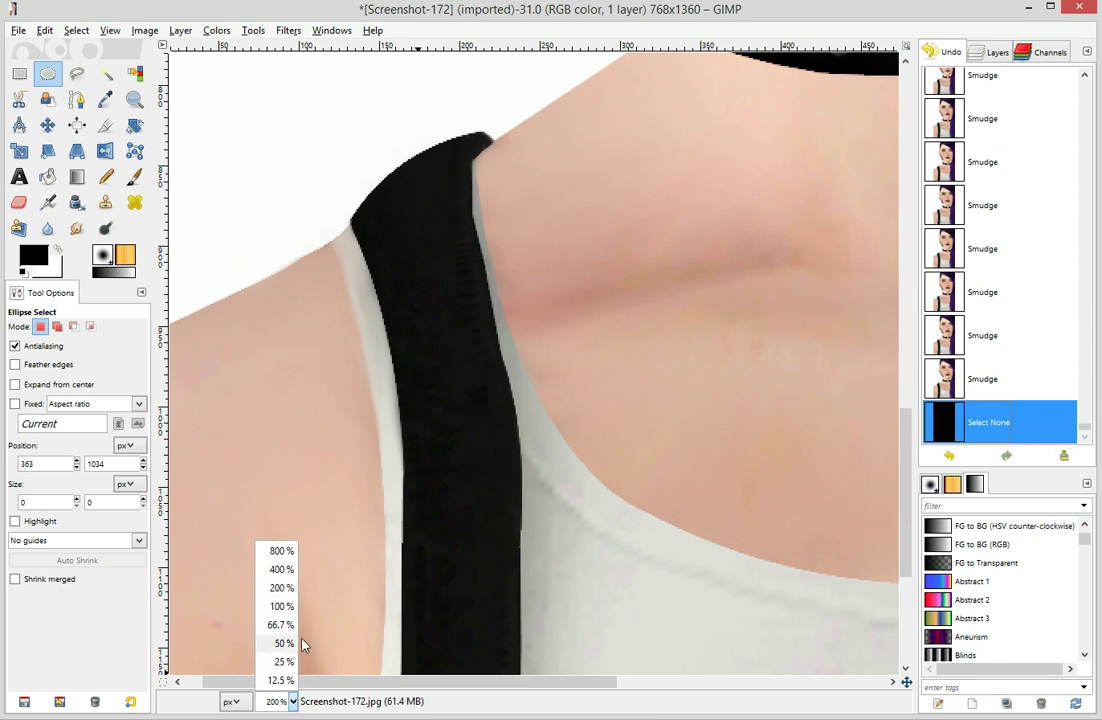
pyautogui.click(295, 626)
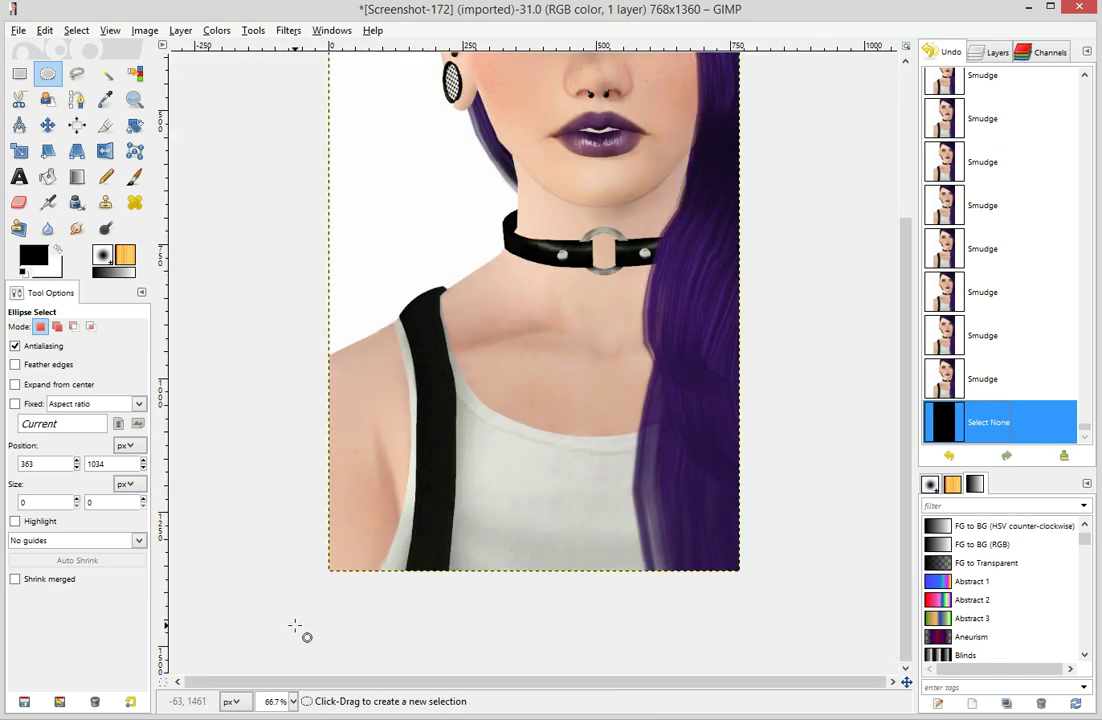
pyautogui.scroll(5, 546, 505)
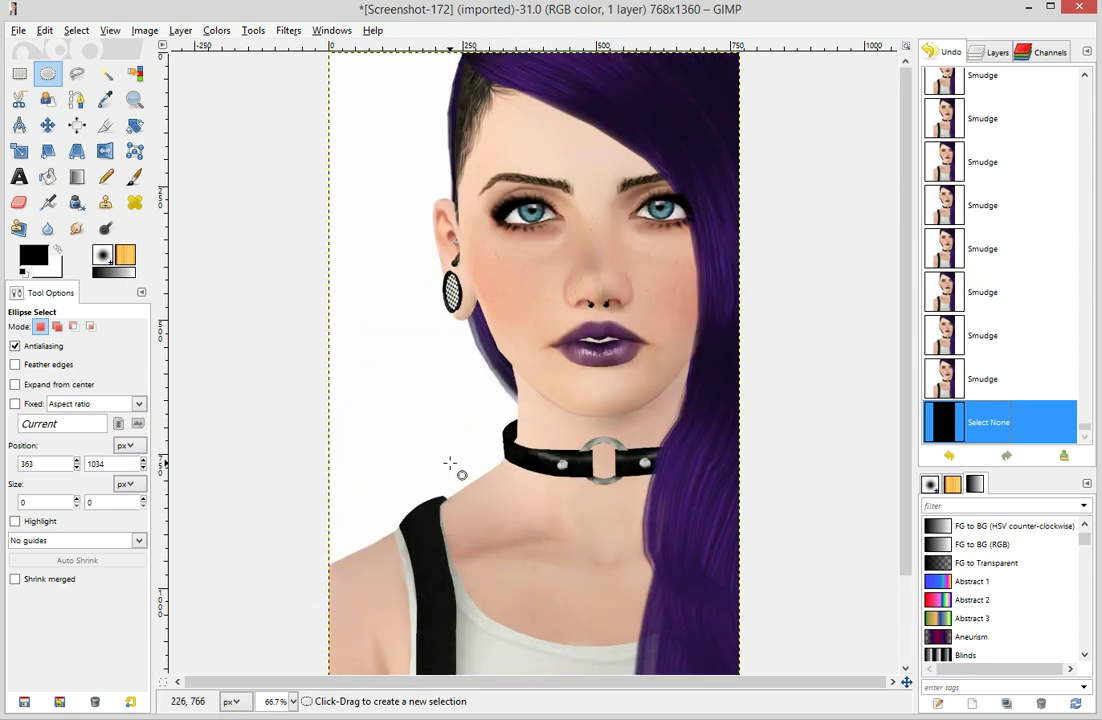
# Set the Clone brush size to 60, sample the purple hair beside the choker, and clone trial strokes across the neck and chest
pyautogui.click(105, 203)
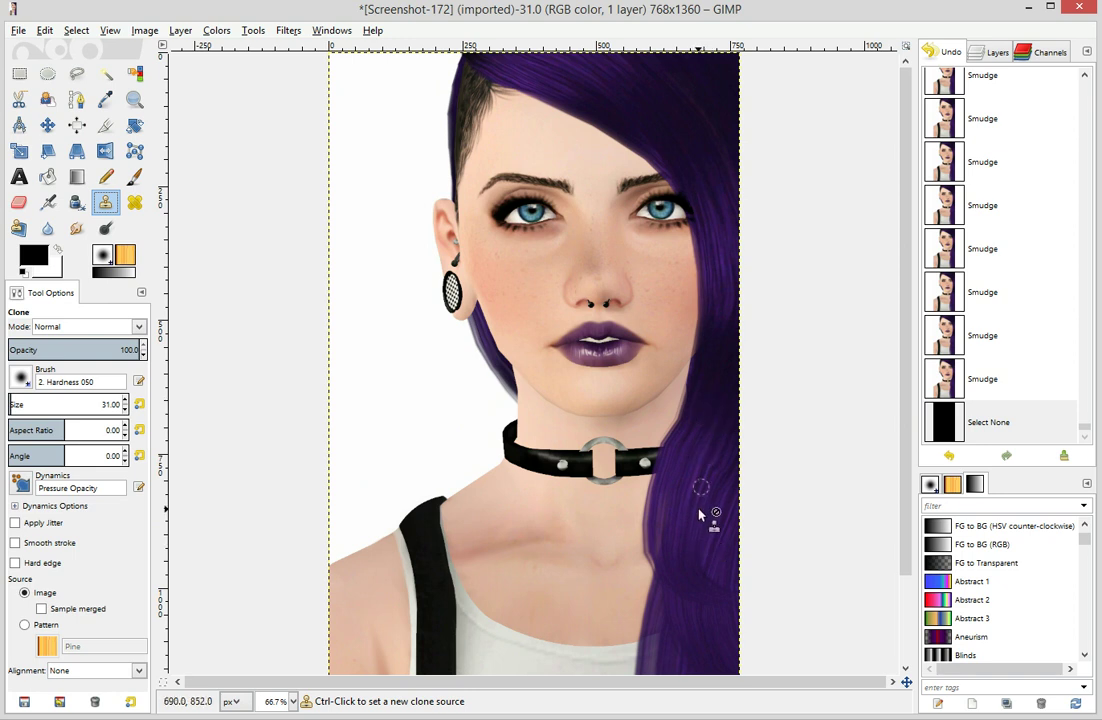
pyautogui.scroll(-3, 509, 430)
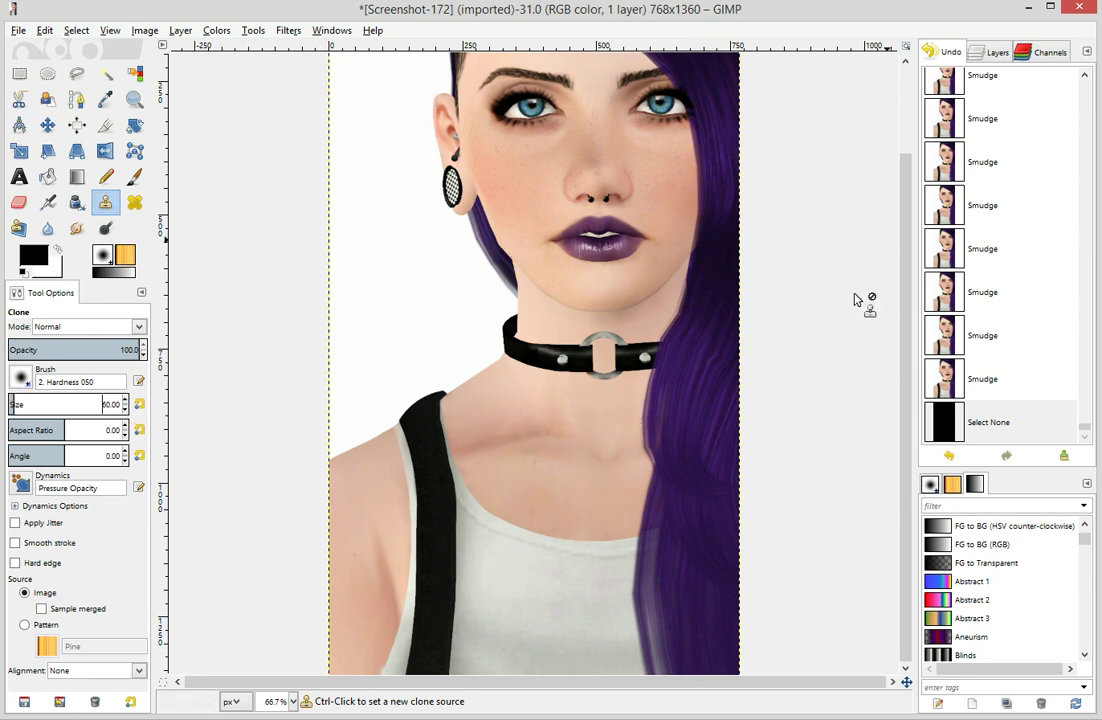
pyautogui.press('ctrl')
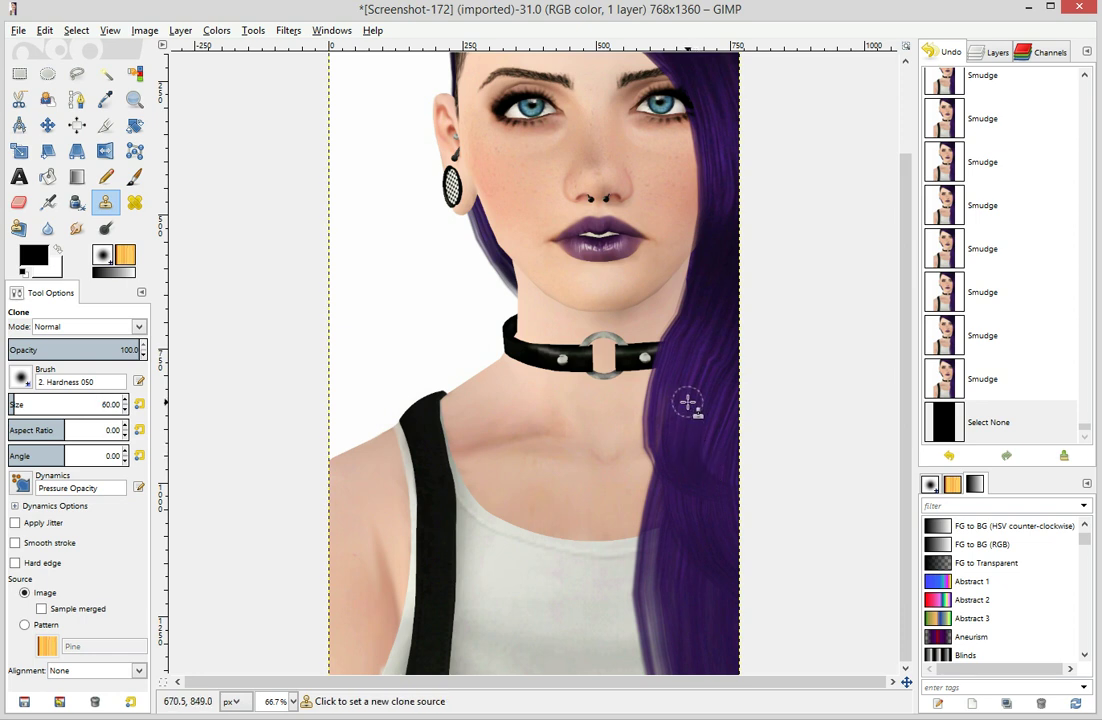
pyautogui.keyDown('ctrl'); pyautogui.click(688, 405); pyautogui.keyUp('ctrl')
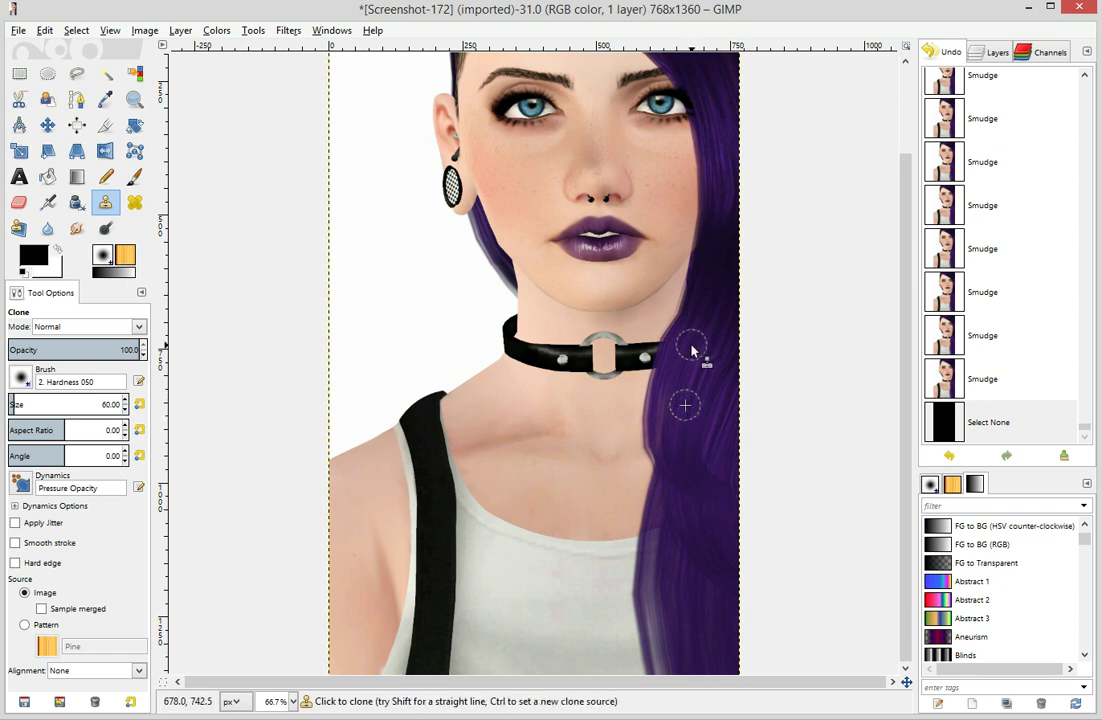
pyautogui.moveTo(607, 402); pyautogui.dragTo(596, 530)
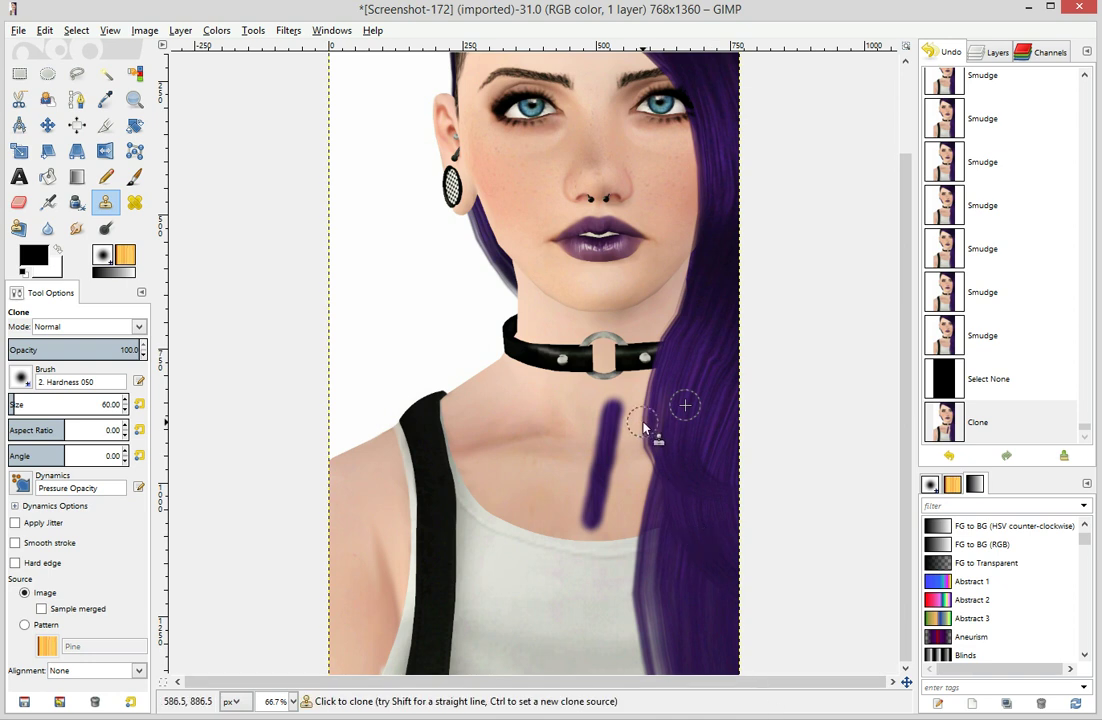
pyautogui.moveTo(633, 405)
pyautogui.mouseDown()
pyautogui.moveTo(597, 568)
pyautogui.moveTo(612, 423)
pyautogui.moveTo(544, 537)
pyautogui.moveTo(631, 555)
pyautogui.moveTo(575, 461)
pyautogui.moveTo(551, 474)
pyautogui.moveTo(661, 428)
pyautogui.moveTo(718, 420)
pyautogui.moveTo(862, 327)
pyautogui.moveTo(594, 330)
pyautogui.moveTo(690, 346)
pyautogui.mouseUp()
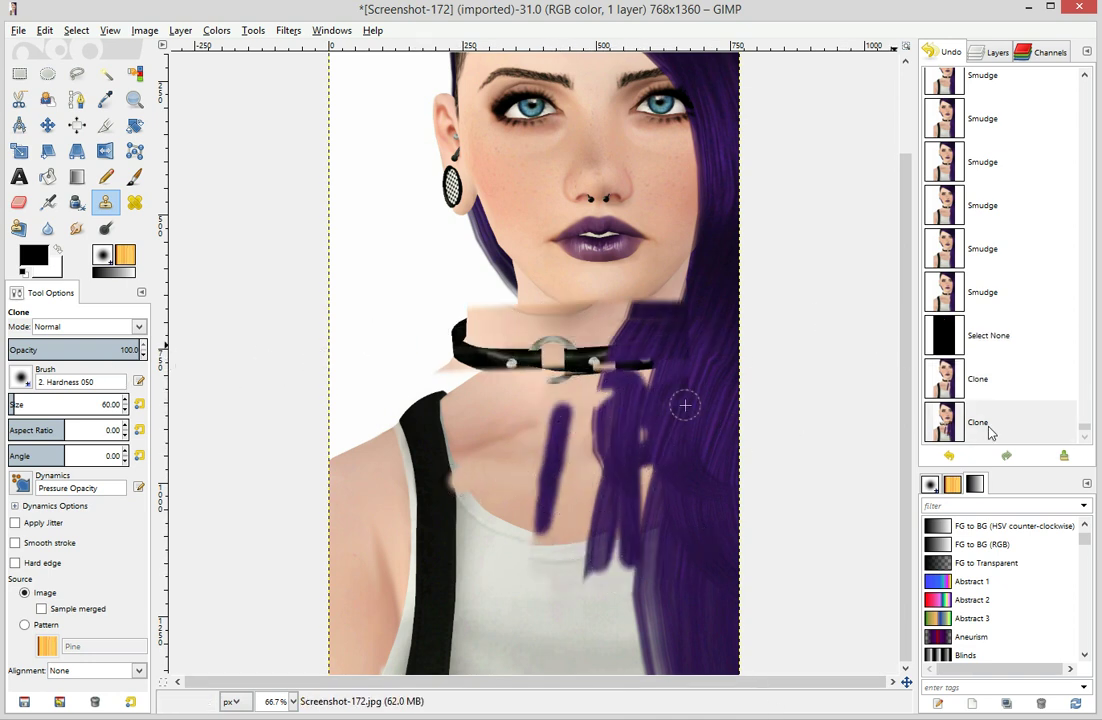
# Step back through the trial strokes and try to clone purple hair over the jagged outline beside the neck and chest
pyautogui.click(989, 394)
pyautogui.moveTo(625, 423)
pyautogui.mouseDown()
pyautogui.moveTo(621, 502)
pyautogui.moveTo(632, 525)
pyautogui.mouseUp()
pyautogui.moveTo(636, 447); pyautogui.dragTo(654, 487)
pyautogui.click(992, 378)
pyautogui.click(995, 249)
pyautogui.moveTo(649, 424); pyautogui.dragTo(668, 530)
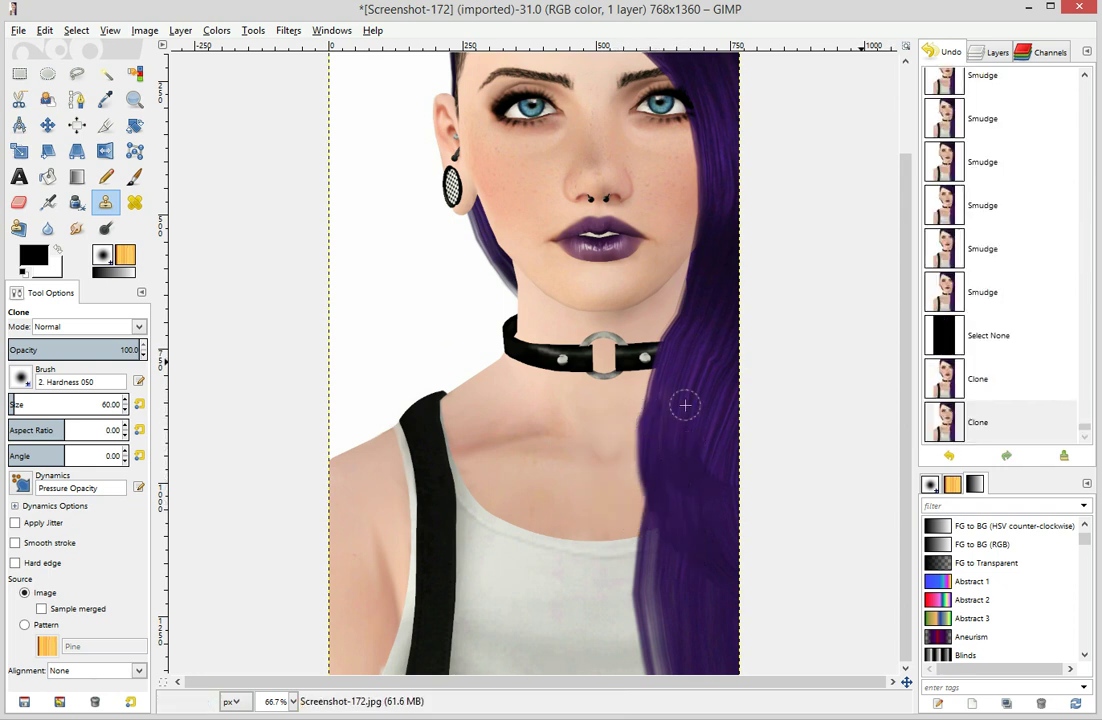
pyautogui.moveTo(690, 466)
pyautogui.mouseDown()
pyautogui.moveTo(663, 429)
pyautogui.moveTo(664, 476)
pyautogui.mouseUp()
pyautogui.moveTo(661, 445); pyautogui.dragTo(668, 545)
# Step back through the history to a Smudge state before the clone strokes
pyautogui.click(979, 351)
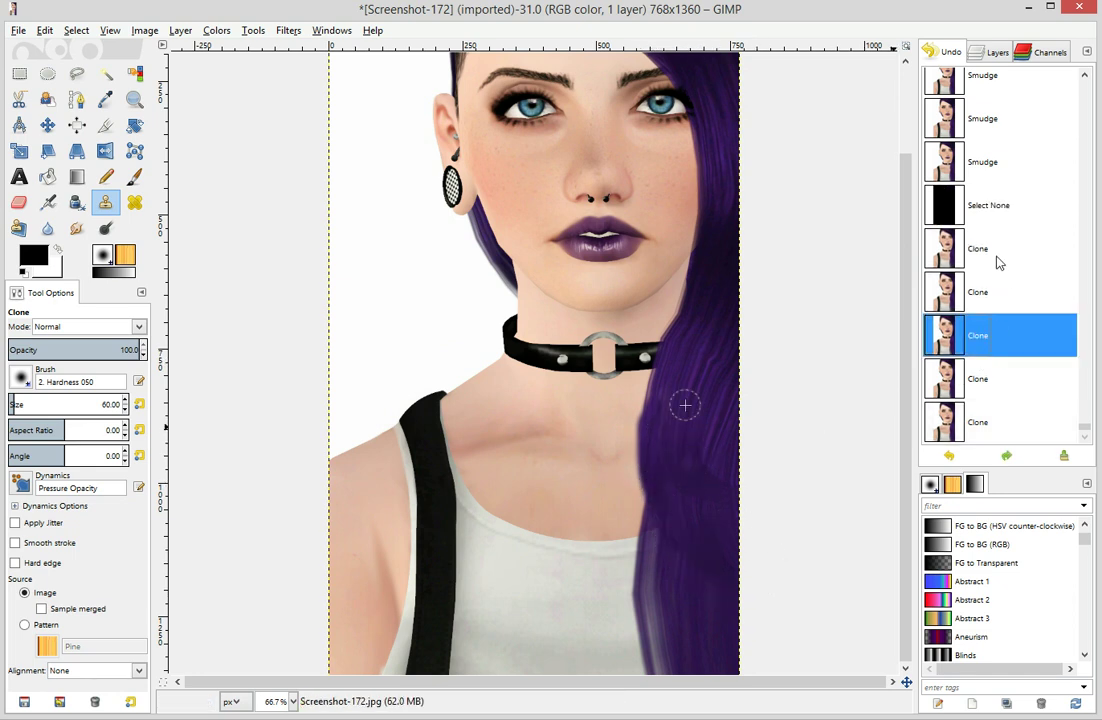
pyautogui.click(997, 257)
pyautogui.scroll(3, 997, 257)
pyautogui.click(997, 258)
pyautogui.scroll(2, 604, 352)
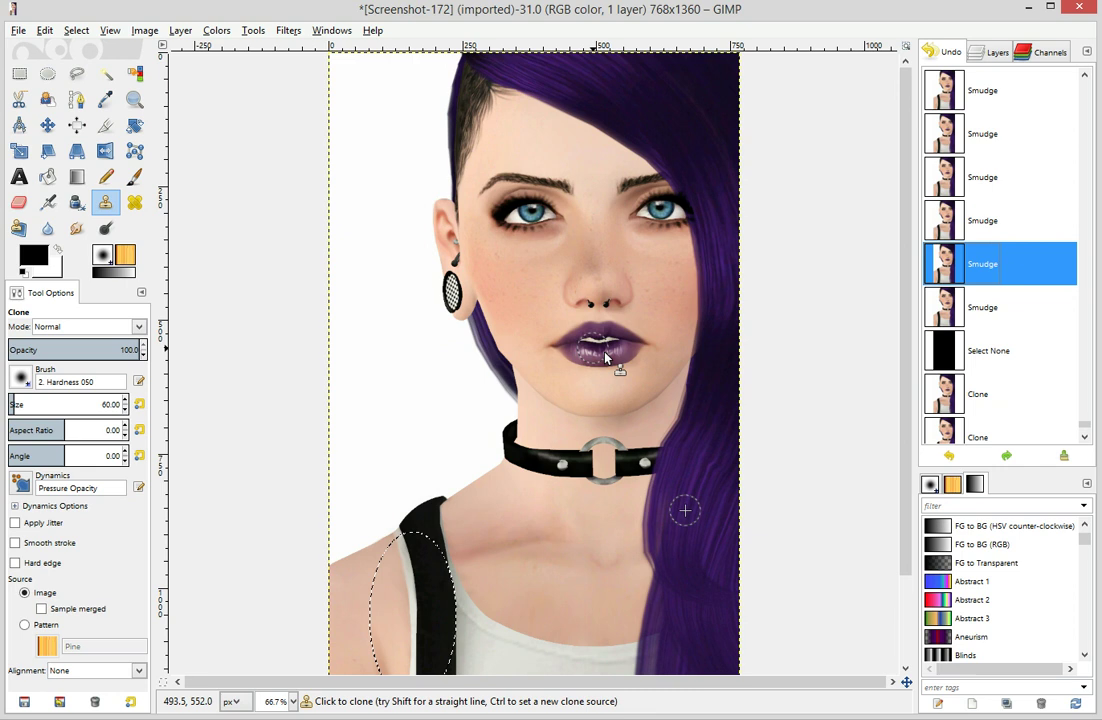
# Switch from Clone to Smudge and clear the elliptical selection over the shoulder and strap
pyautogui.click(75, 228)
pyautogui.click(293, 703)
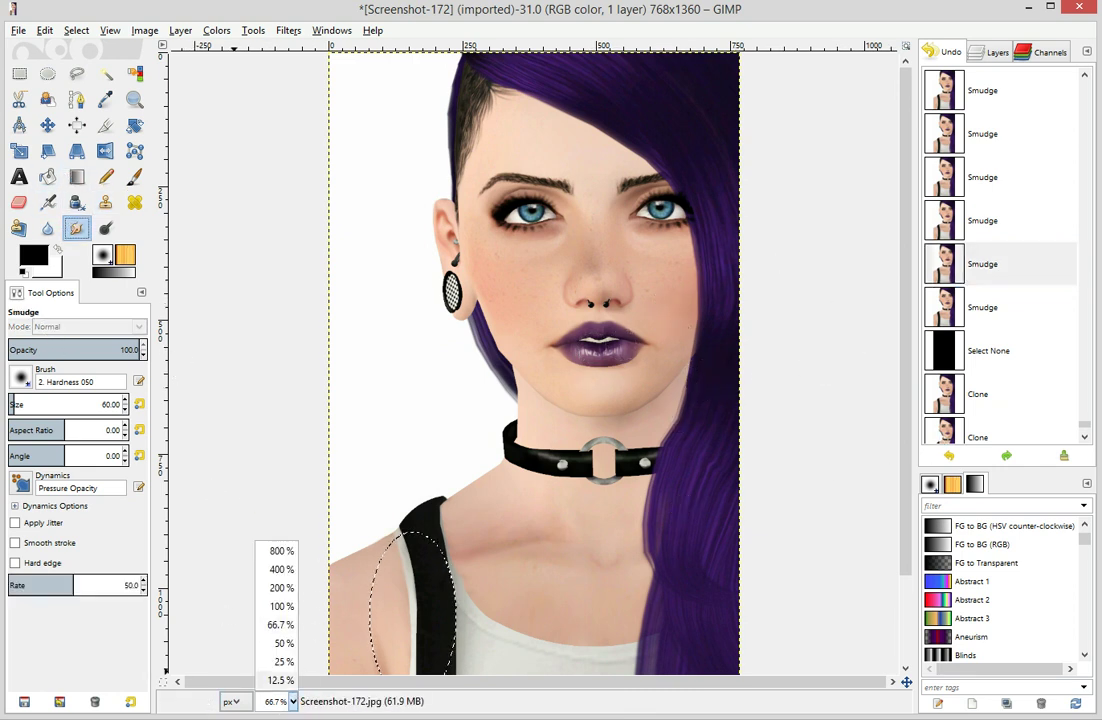
pyautogui.click(40, 72)
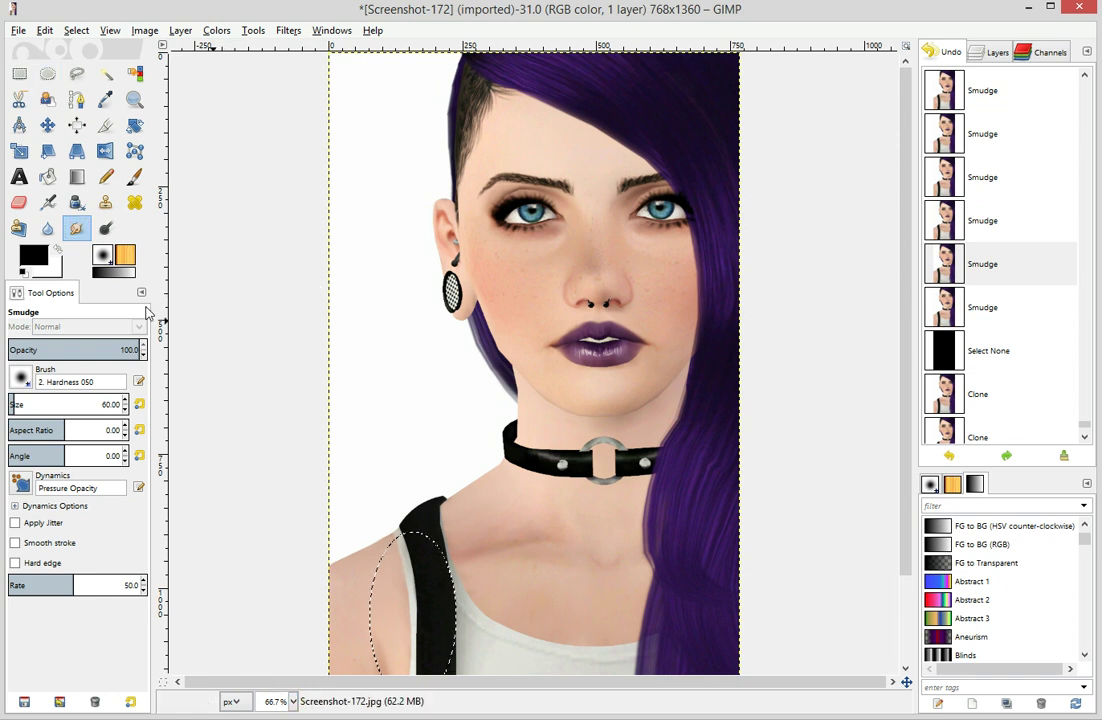
pyautogui.click(389, 378)
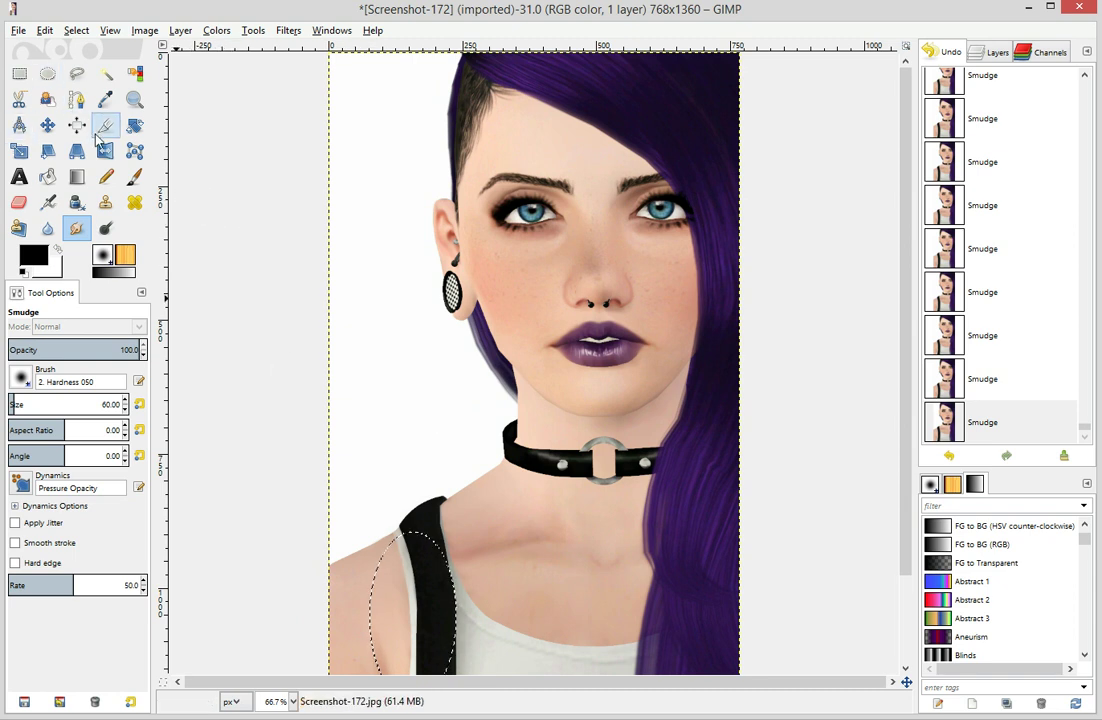
pyautogui.click(47, 73)
pyautogui.click(275, 310)
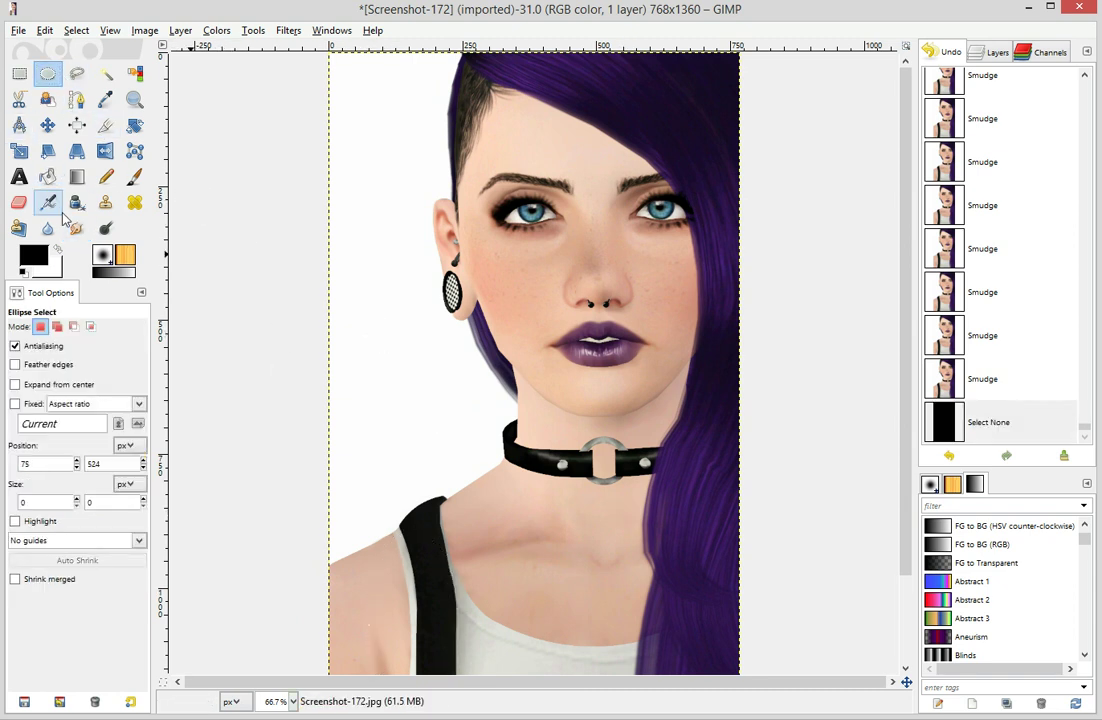
# Set the Smudge brush size to 49 and smudge along the edge of the chin and jaw at 200% zoom
pyautogui.click(77, 228)
pyautogui.click(293, 701)
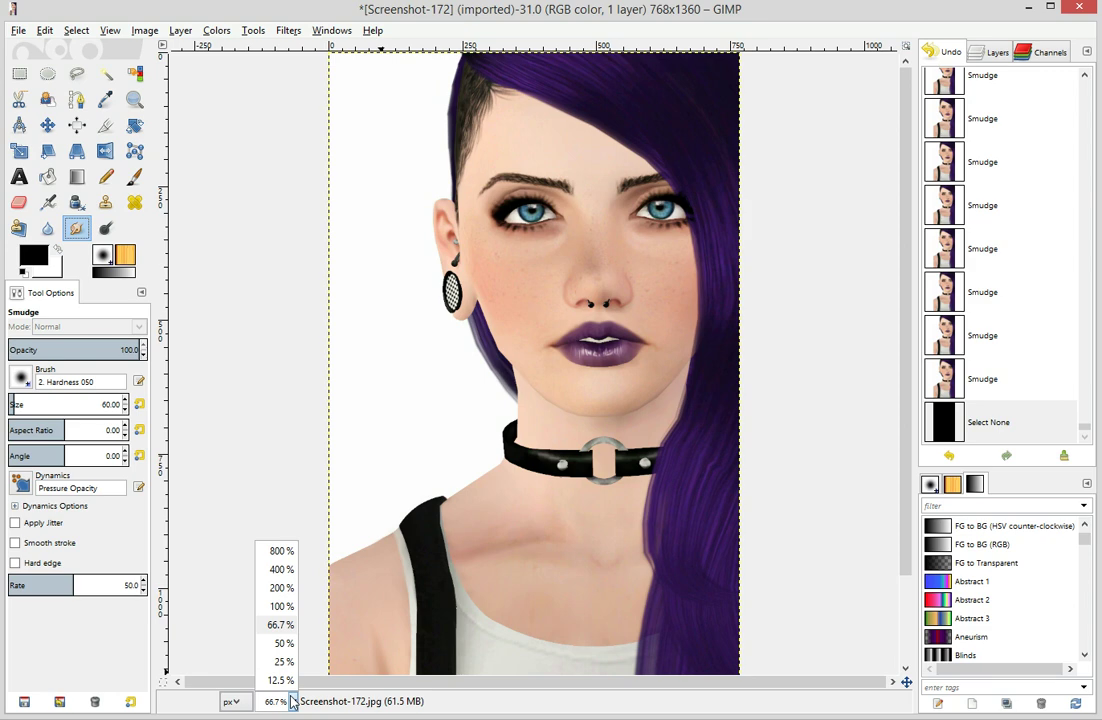
pyautogui.click(280, 587)
pyautogui.moveTo(528, 683); pyautogui.dragTo(655, 682)
pyautogui.scroll(-2, 653, 551)
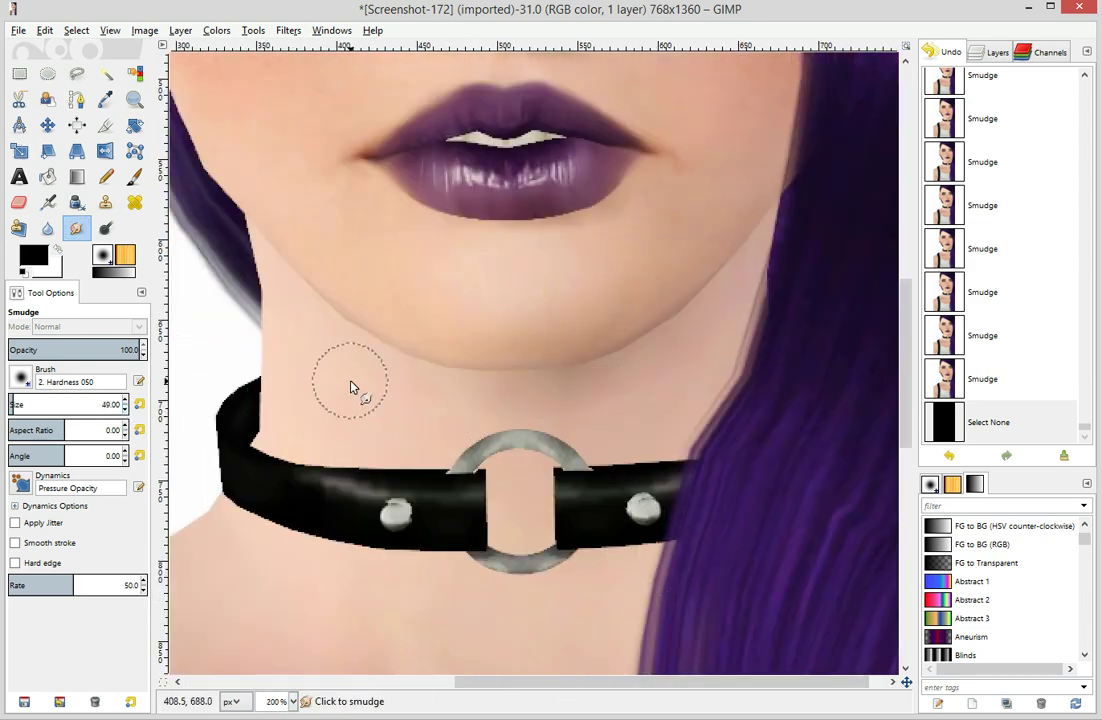
pyautogui.moveTo(462, 386)
pyautogui.mouseDown()
pyautogui.moveTo(518, 397)
pyautogui.moveTo(483, 405)
pyautogui.moveTo(569, 402)
pyautogui.moveTo(599, 433)
pyautogui.moveTo(521, 395)
pyautogui.moveTo(624, 381)
pyautogui.moveTo(603, 427)
pyautogui.moveTo(693, 333)
pyautogui.mouseUp()
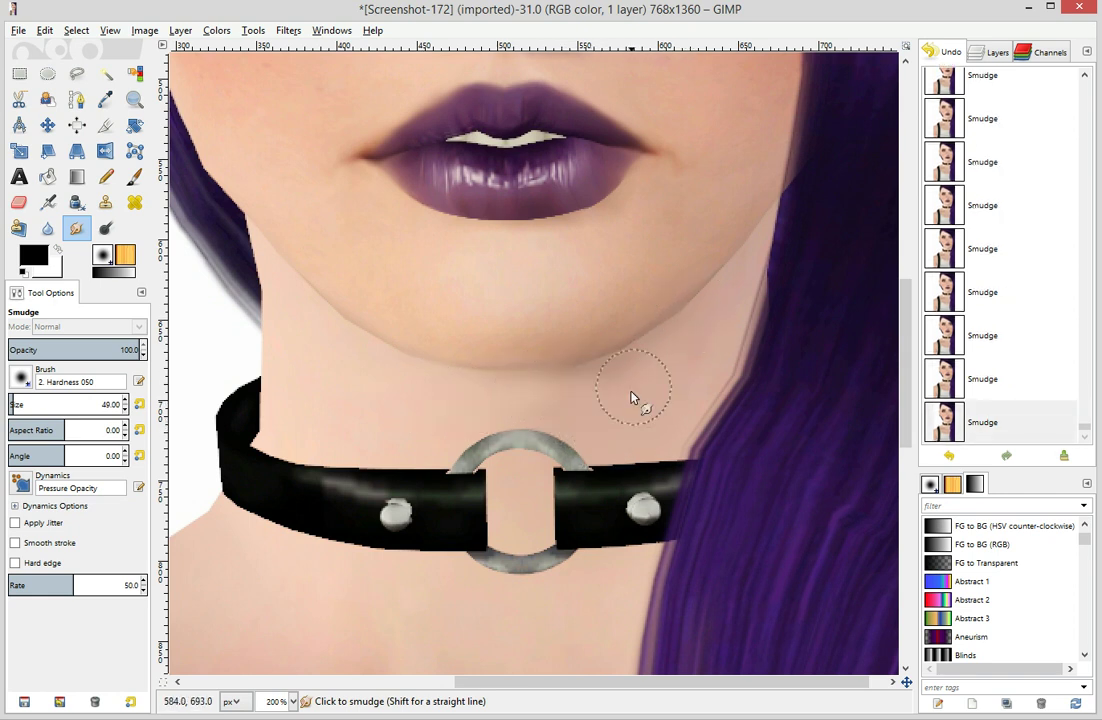
# Step back in the history and smudge the jawline on the hair side again to blend the chin into the neck
pyautogui.click(1028, 390)
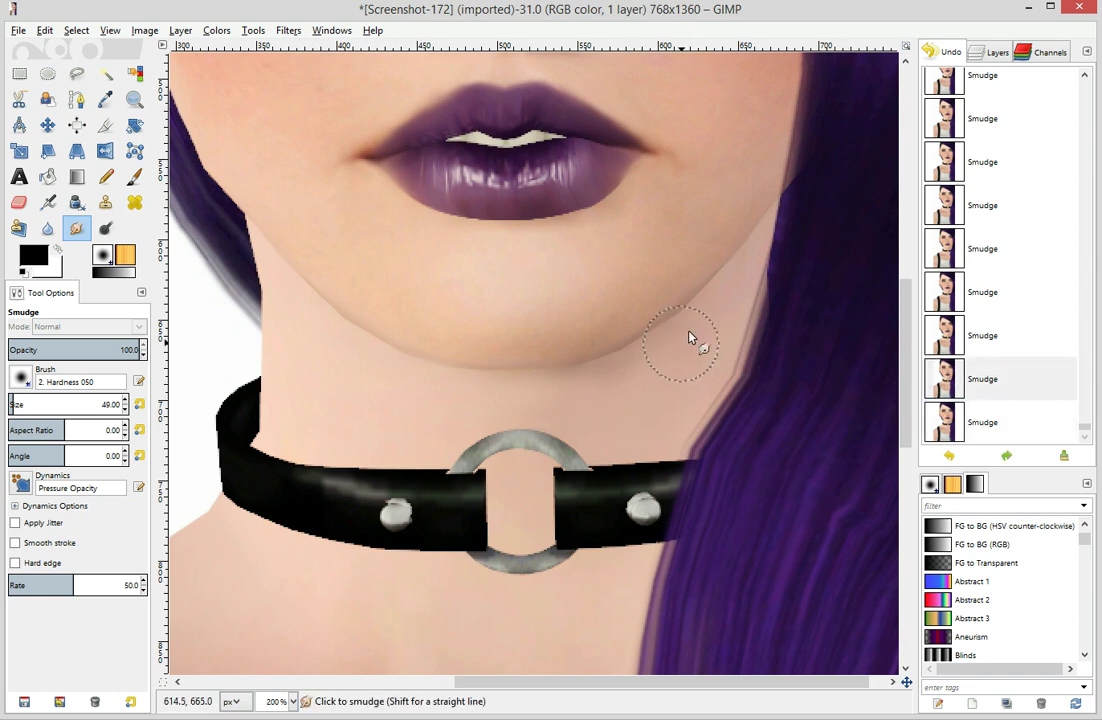
pyautogui.moveTo(688, 337); pyautogui.dragTo(616, 437)
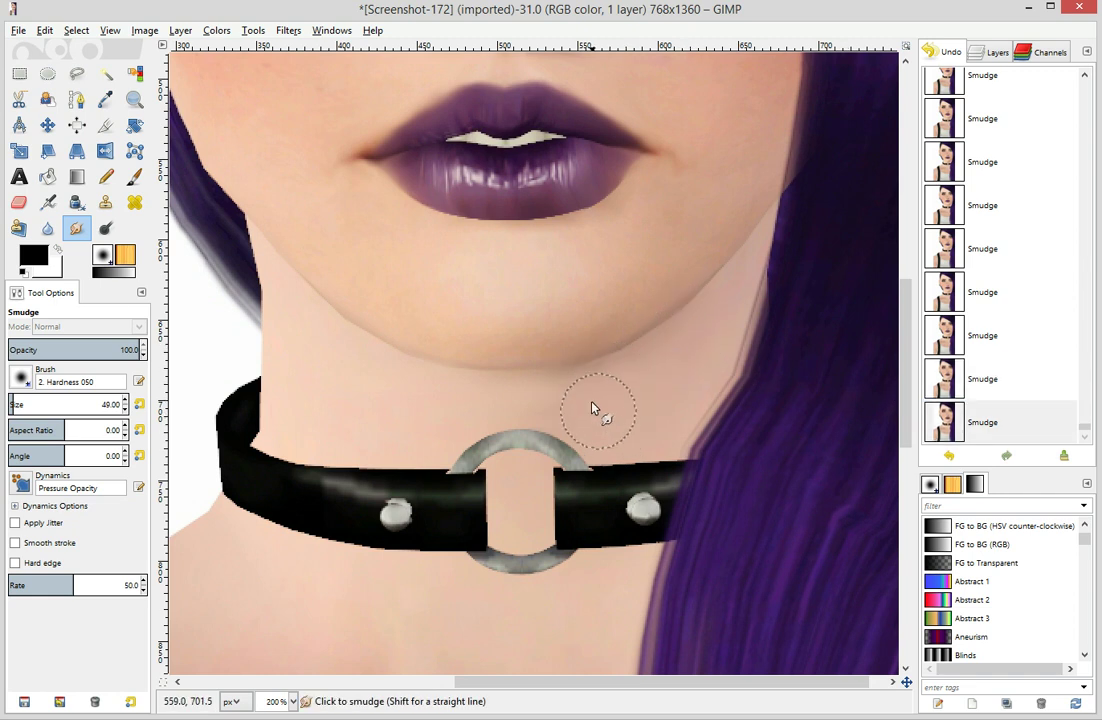
pyautogui.moveTo(566, 391); pyautogui.dragTo(638, 383)
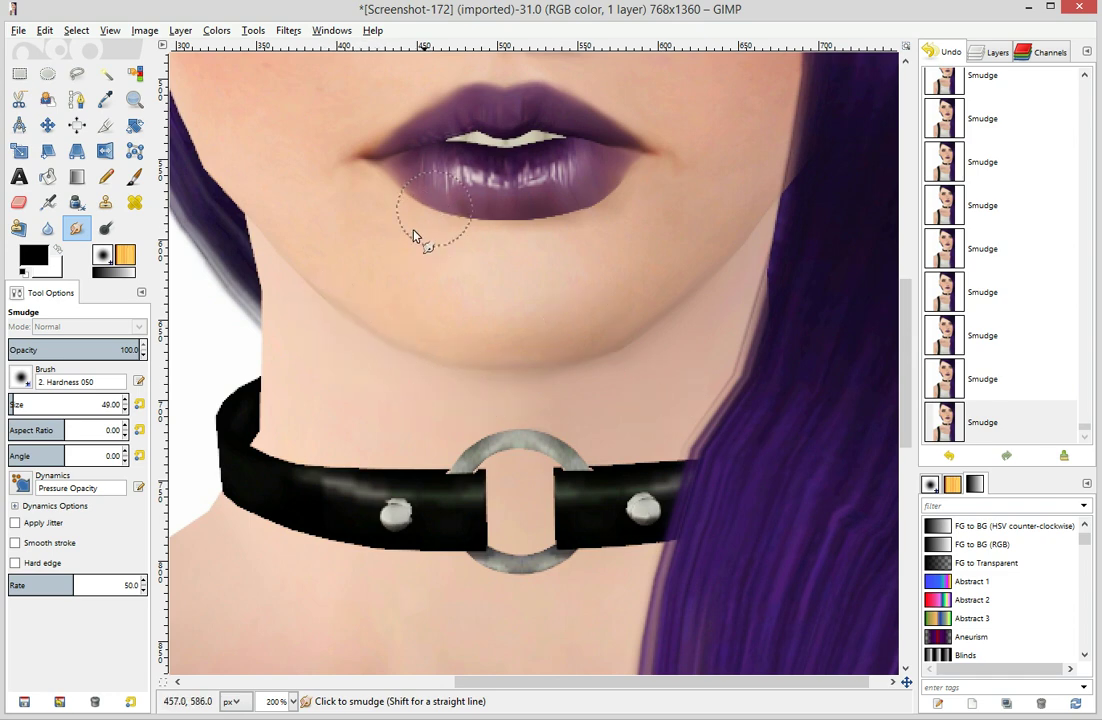
# Set the Smudge brush size to 29 and smooth the hard crease lines above both eyes
pyautogui.scroll(5, 503, 371)
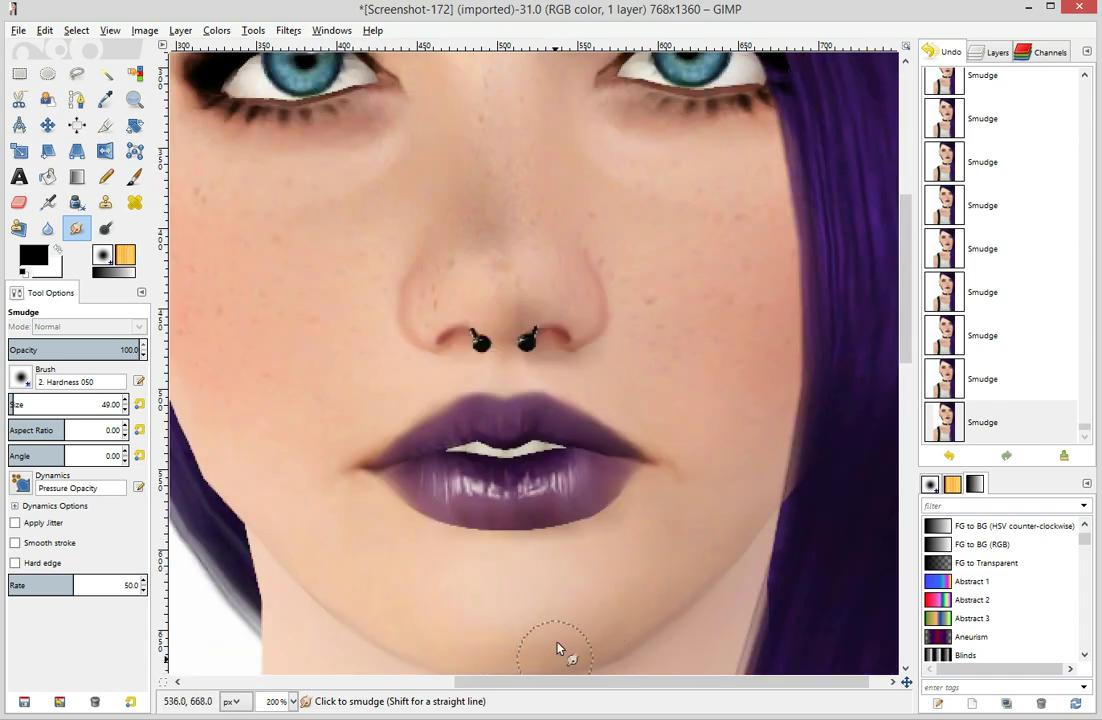
pyautogui.scroll(5, 767, 595)
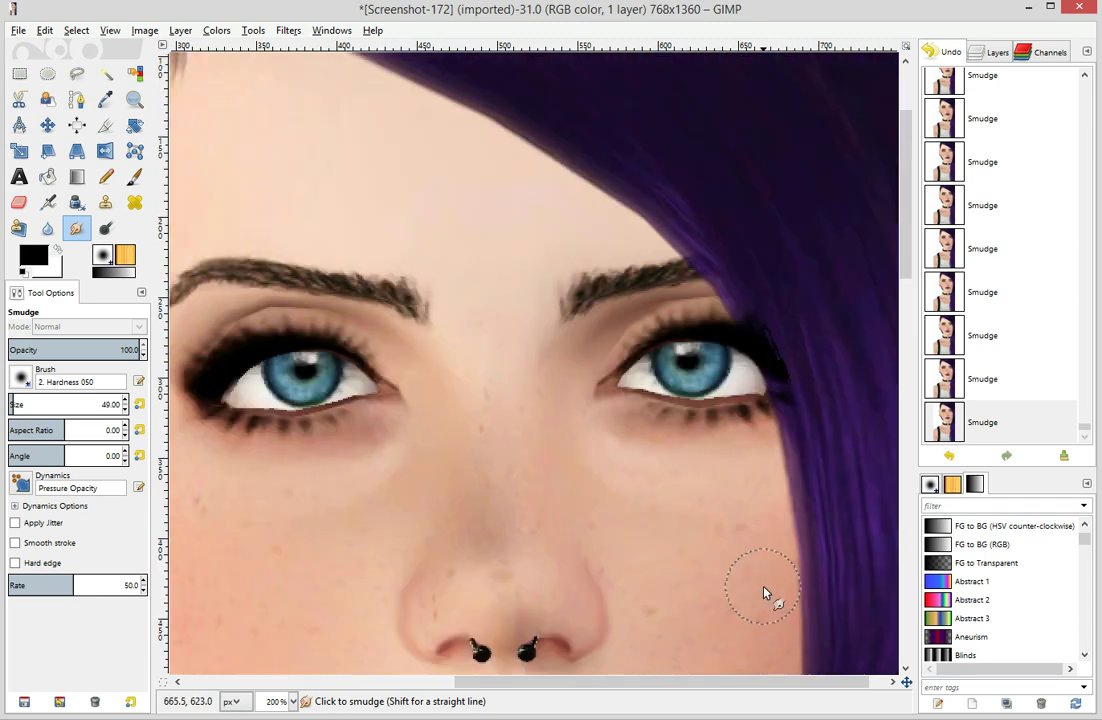
pyautogui.hscroll(-3, 263, 290)
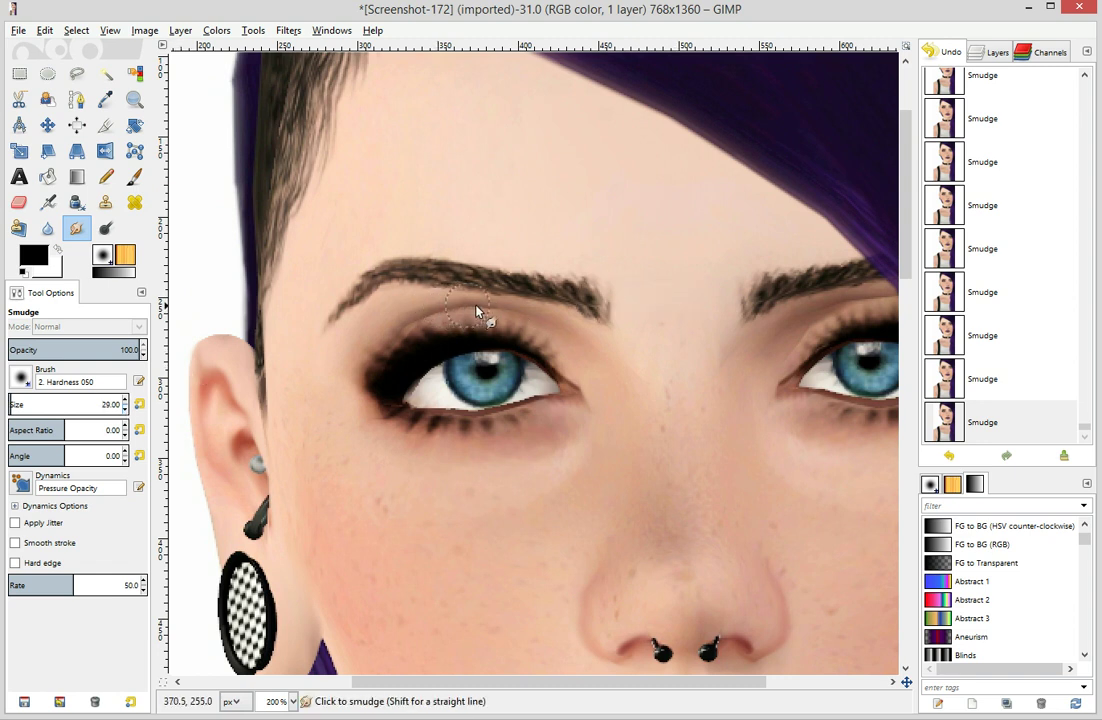
pyautogui.moveTo(450, 305)
pyautogui.mouseDown()
pyautogui.moveTo(400, 319)
pyautogui.moveTo(414, 318)
pyautogui.moveTo(407, 325)
pyautogui.mouseUp()
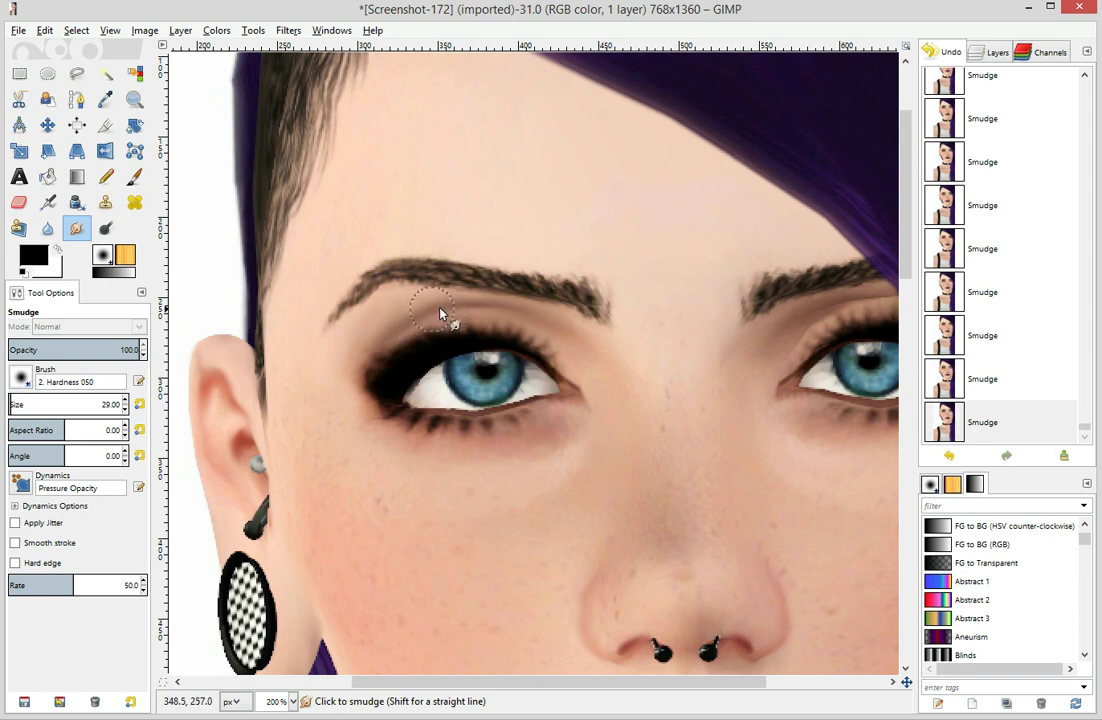
pyautogui.moveTo(443, 317)
pyautogui.mouseDown()
pyautogui.moveTo(378, 353)
pyautogui.moveTo(420, 313)
pyautogui.moveTo(369, 357)
pyautogui.moveTo(458, 316)
pyautogui.mouseUp()
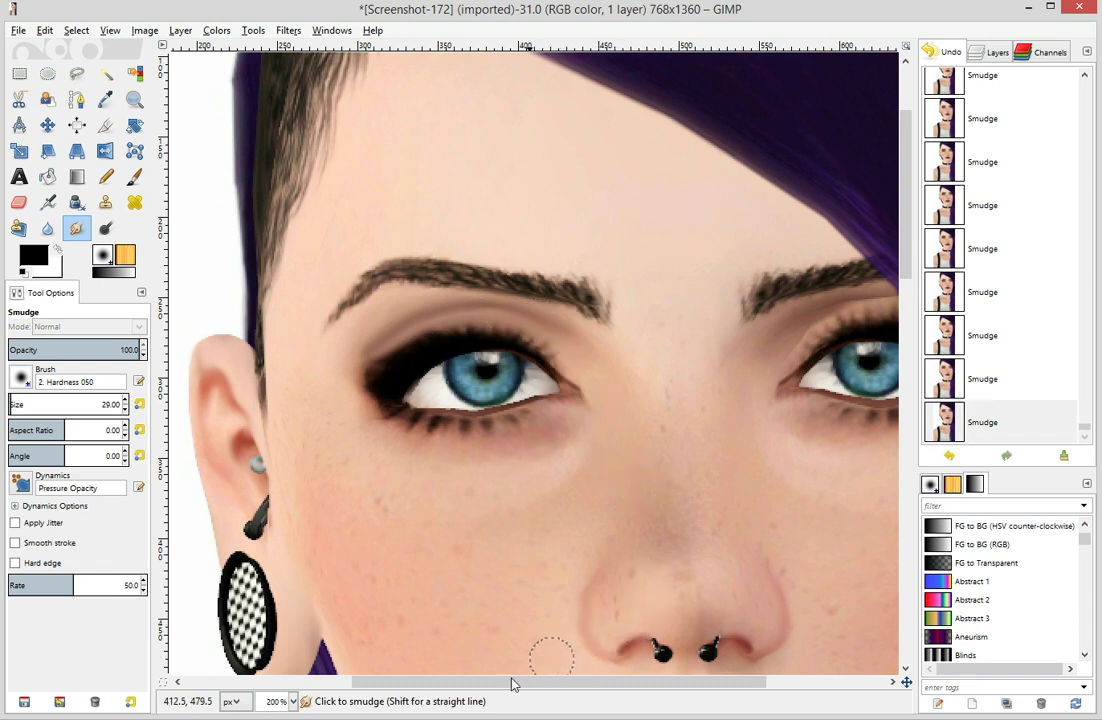
pyautogui.hscroll(3, 510, 684)
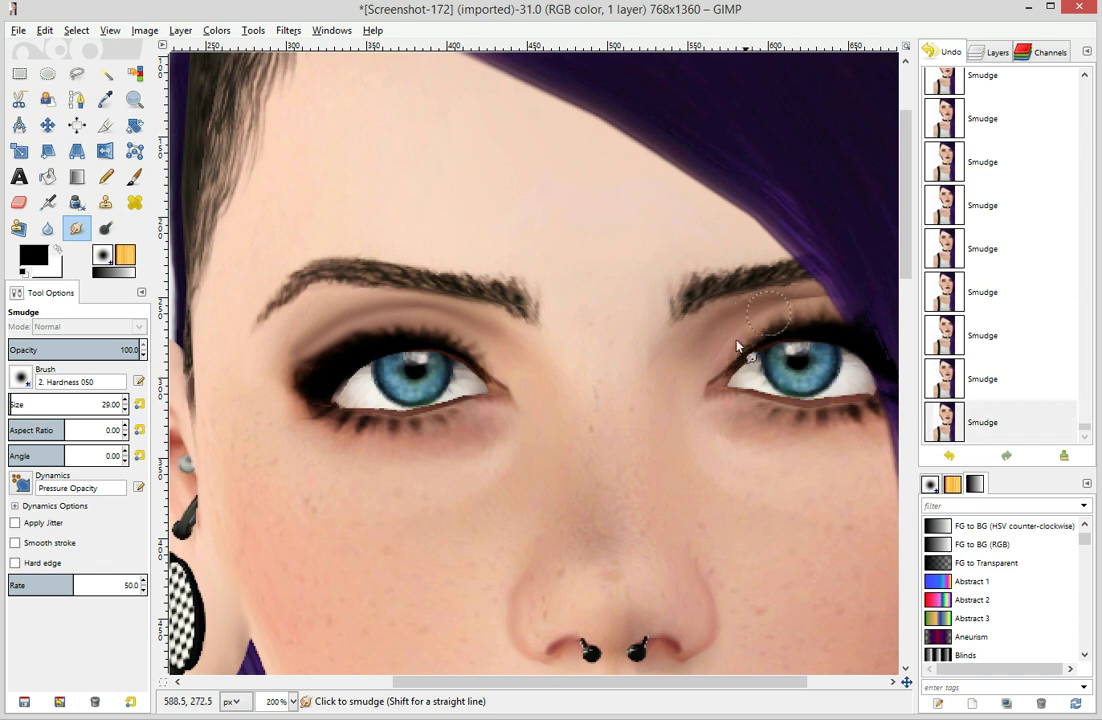
pyautogui.moveTo(779, 308)
pyautogui.mouseDown()
pyautogui.moveTo(819, 299)
pyautogui.moveTo(777, 314)
pyautogui.moveTo(825, 296)
pyautogui.moveTo(822, 342)
pyautogui.moveTo(838, 298)
pyautogui.mouseUp()
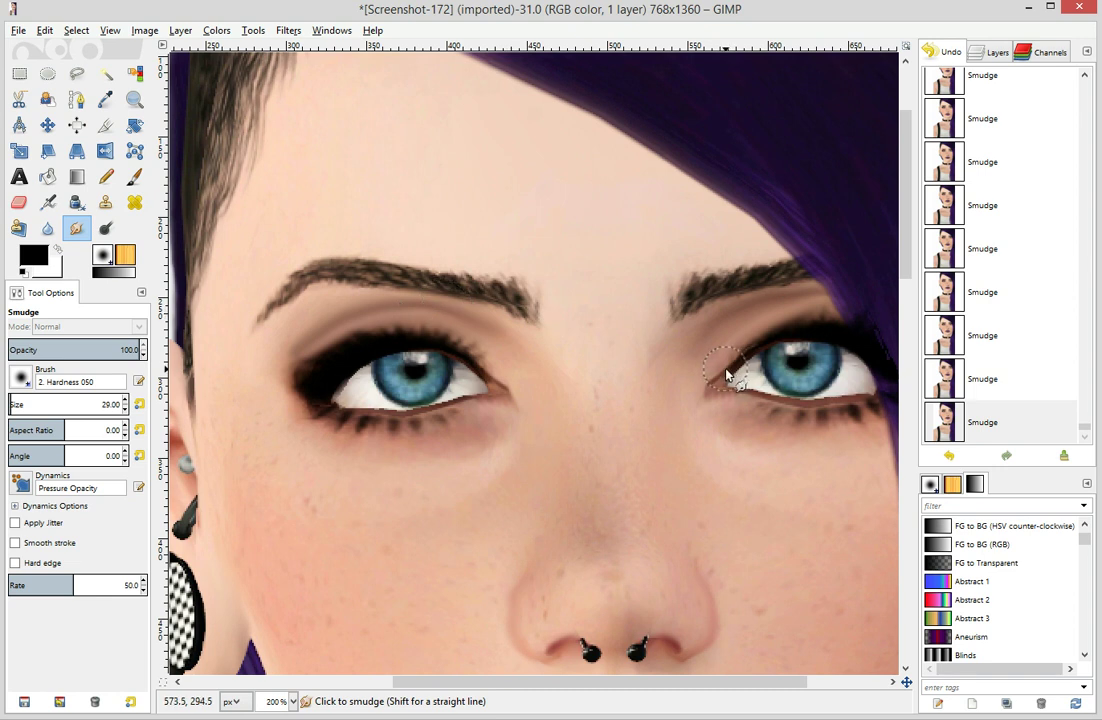
# Open the settings for a new layer above the portrait
pyautogui.click(996, 51)
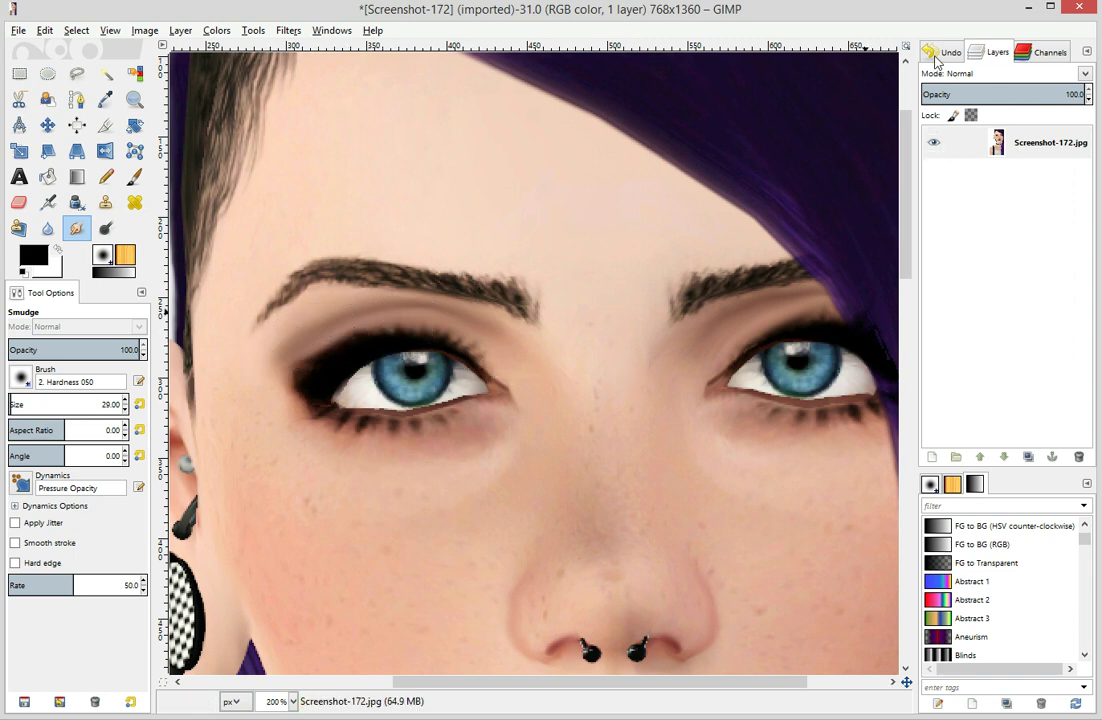
pyautogui.click(932, 456)
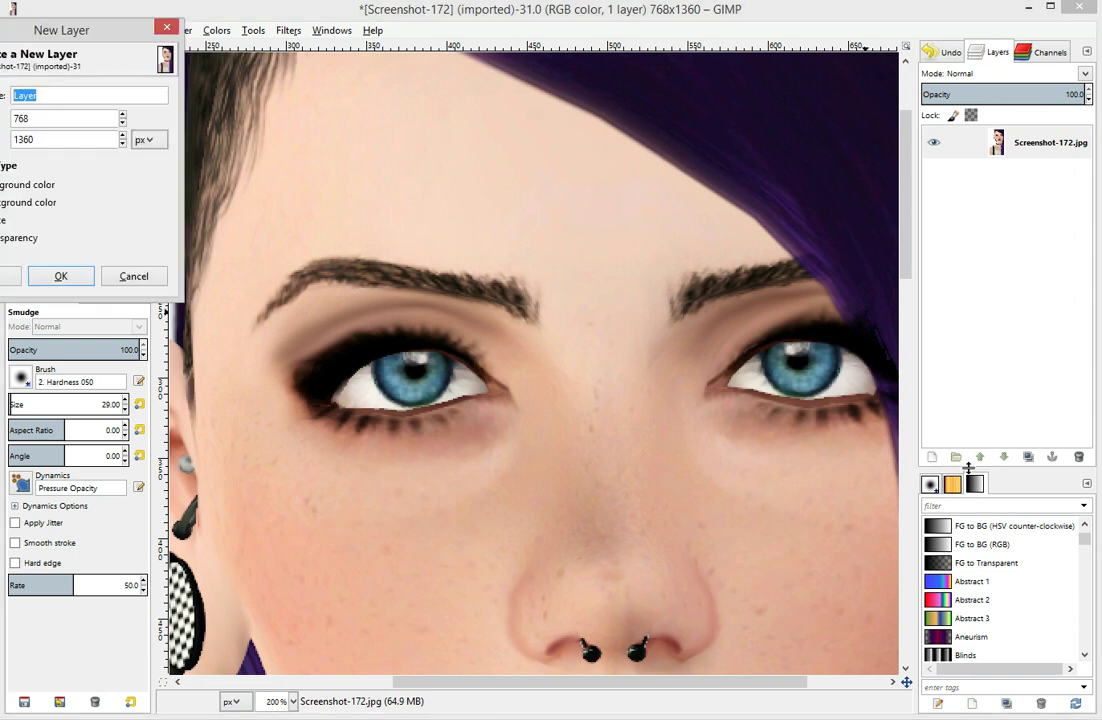